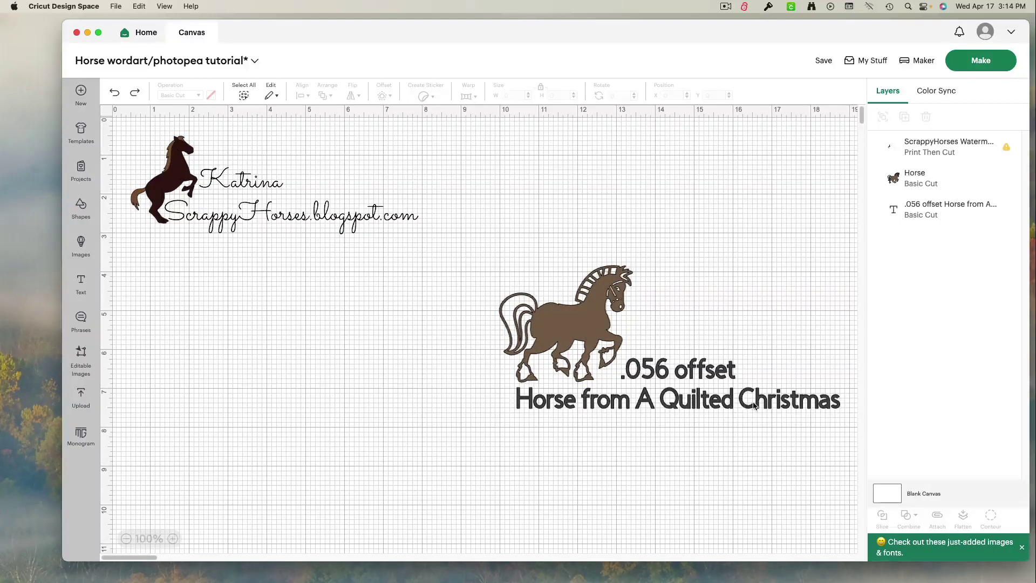
# Open the Cricut Images library over the horse word-art canvas
pyautogui.click(80, 254)
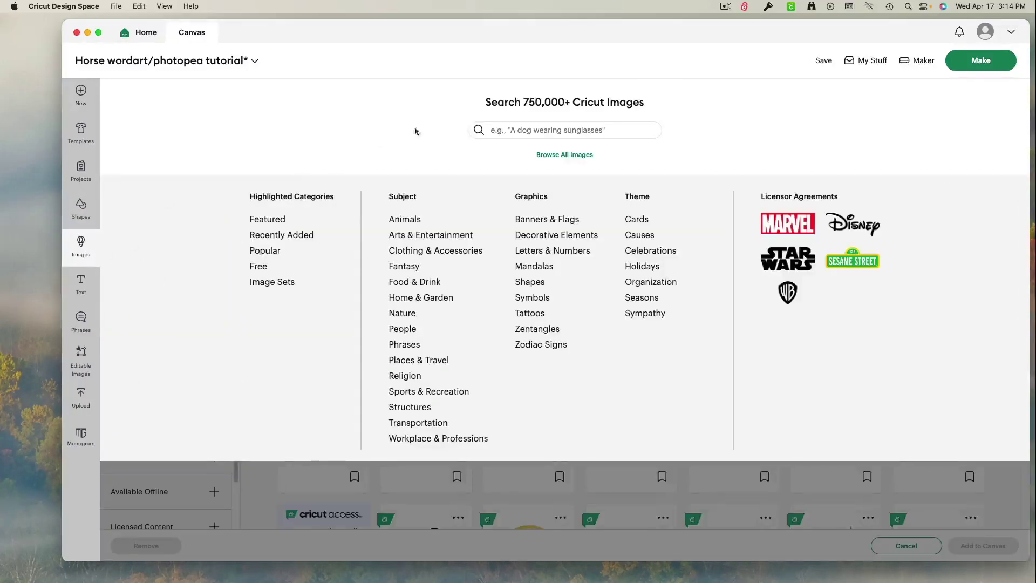
# Search images for 'horse', filter to Purchased, and add the brown trotting horse
pyautogui.click(539, 132)
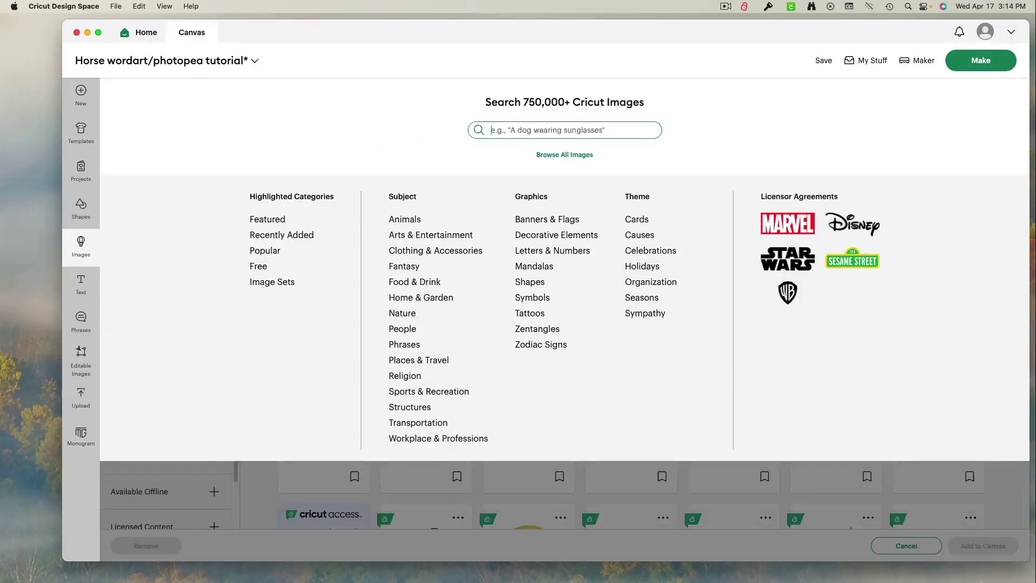
pyautogui.write('horse')
pyautogui.press('Return')
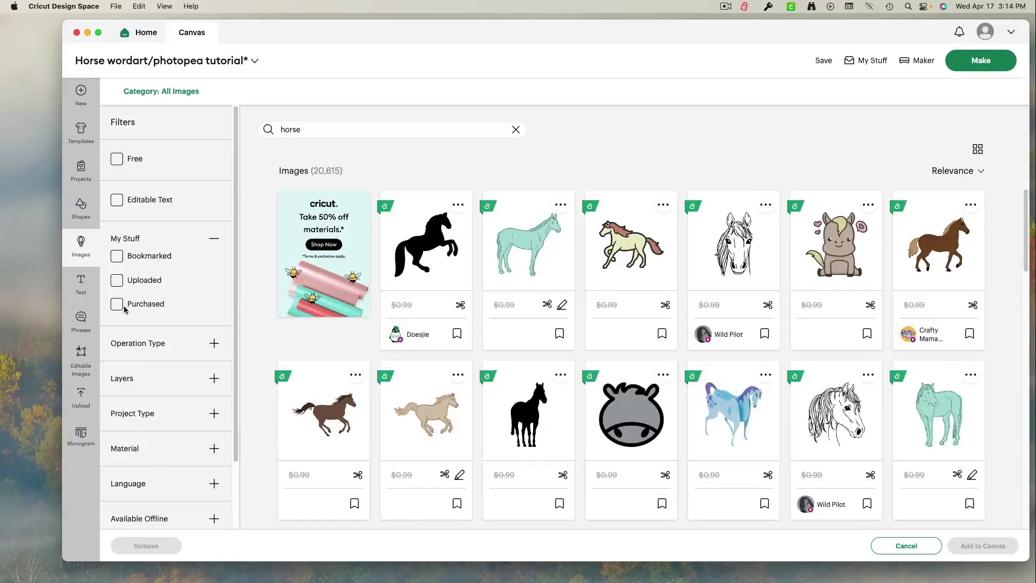
pyautogui.click(118, 304)
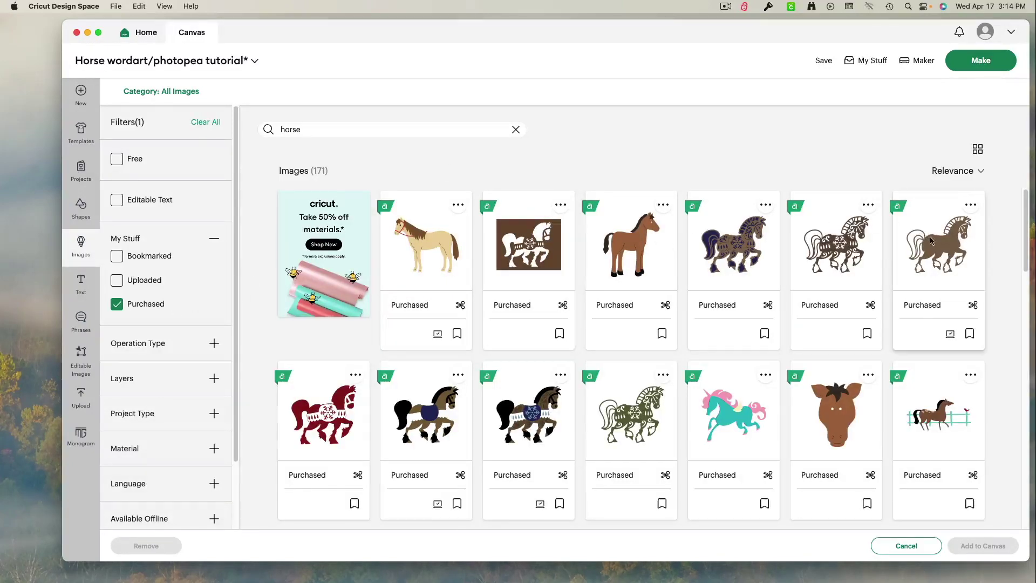
pyautogui.click(936, 253)
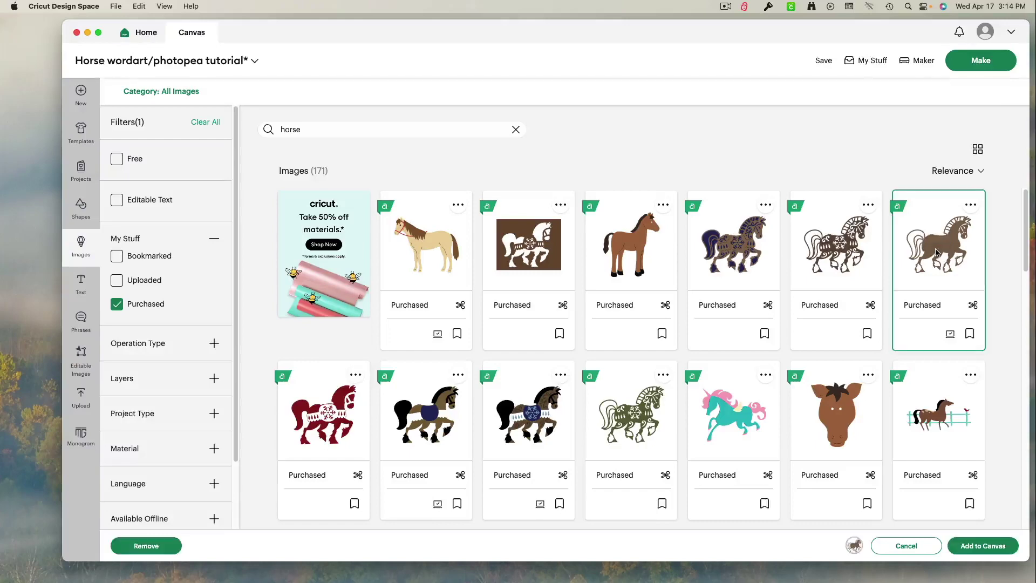
pyautogui.click(981, 546)
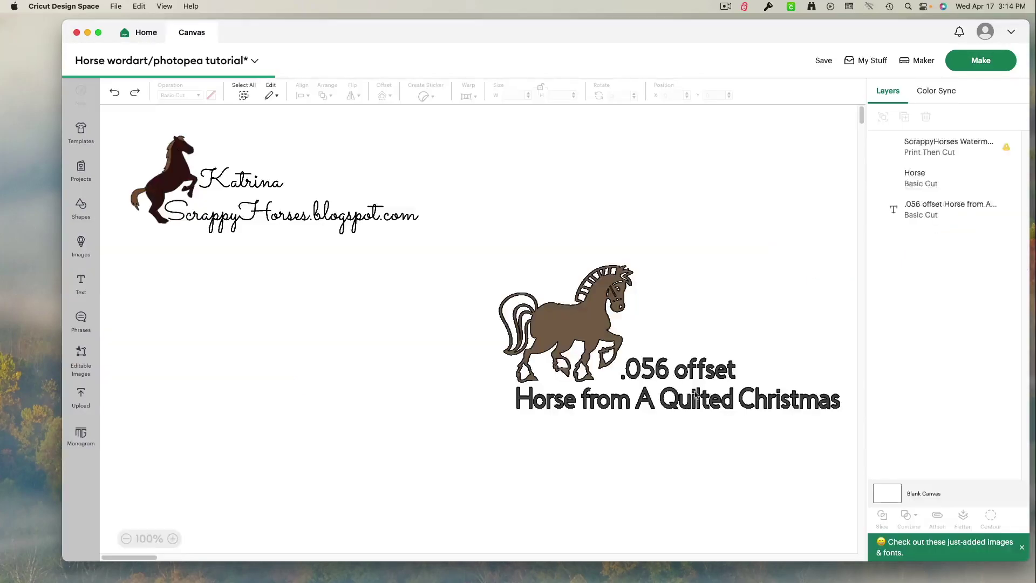
# Delete the duplicate horse, move the offset label bottom-left, and enlarge the horse to 7.96 × 6.96 in
pyautogui.moveTo(296, 269); pyautogui.dragTo(297, 348)
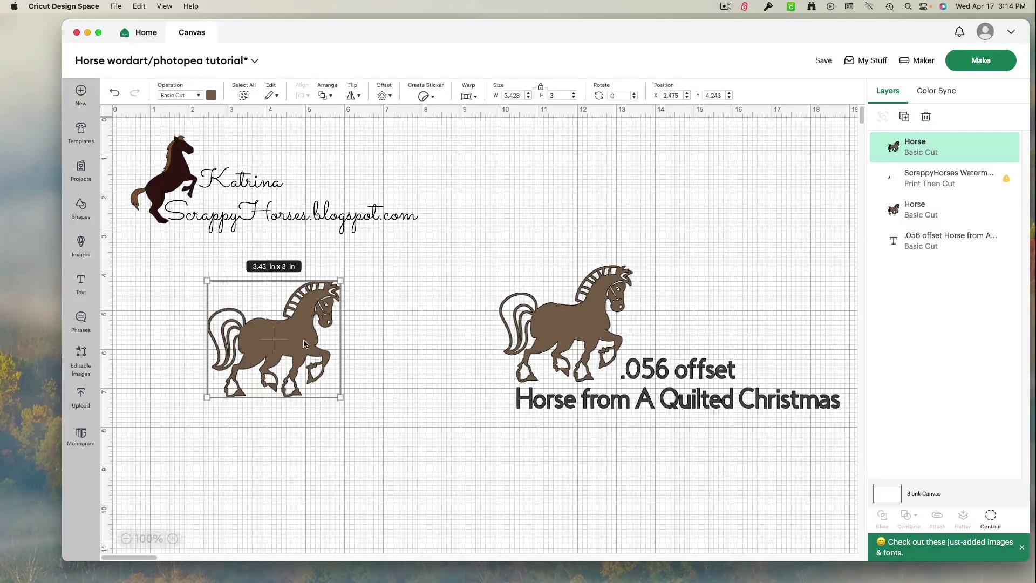
pyautogui.press('Delete')
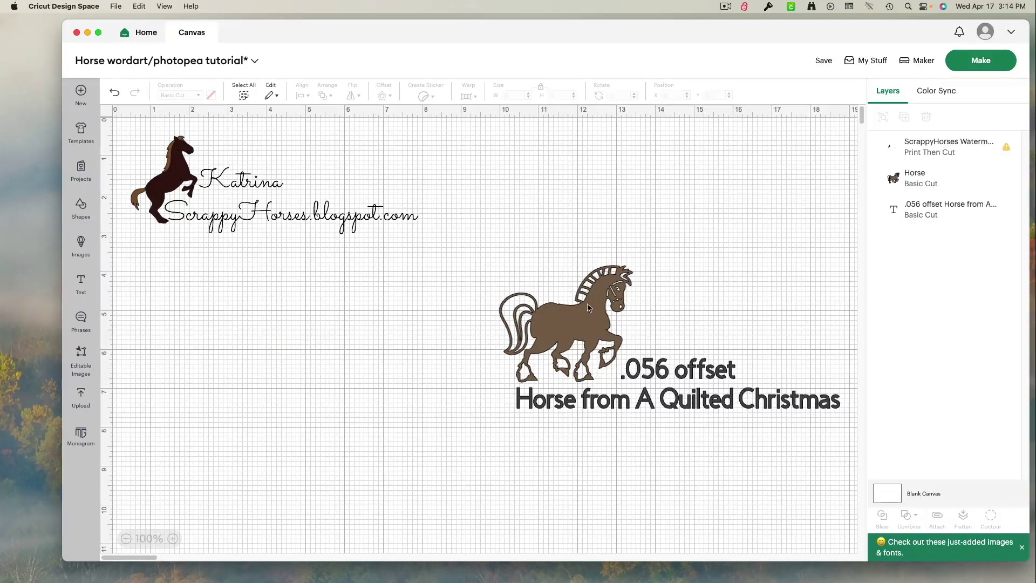
pyautogui.moveTo(581, 323); pyautogui.dragTo(555, 232)
pyautogui.moveTo(648, 376); pyautogui.dragTo(252, 489)
pyautogui.moveTo(524, 257); pyautogui.dragTo(490, 310)
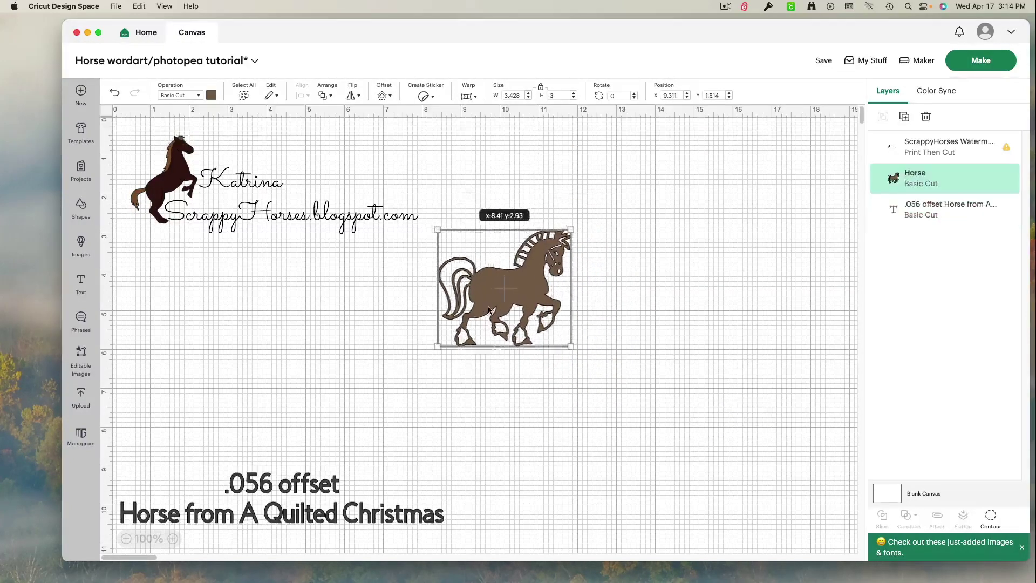
pyautogui.moveTo(575, 350); pyautogui.dragTo(756, 505)
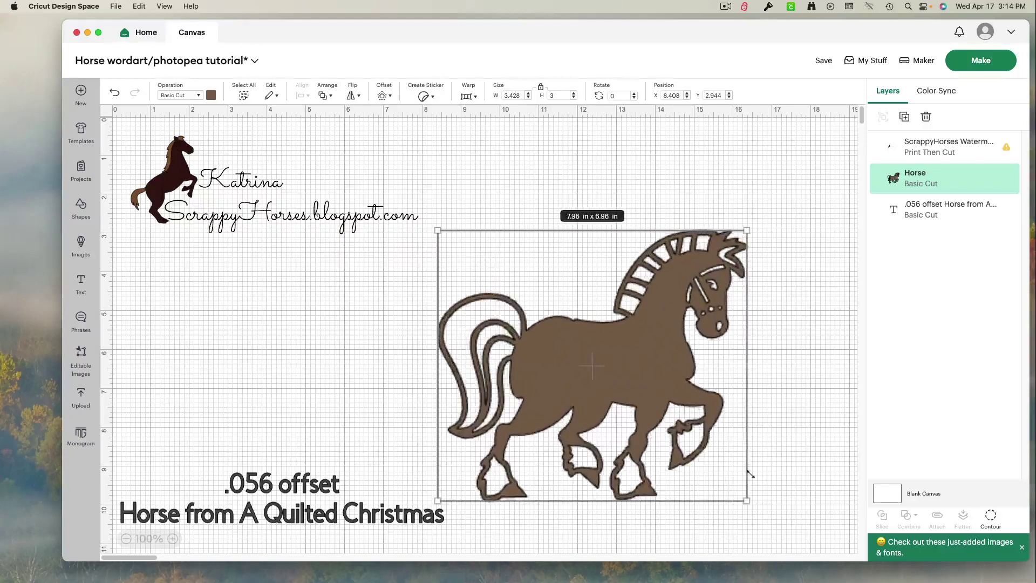
pyautogui.moveTo(621, 378); pyautogui.dragTo(604, 337)
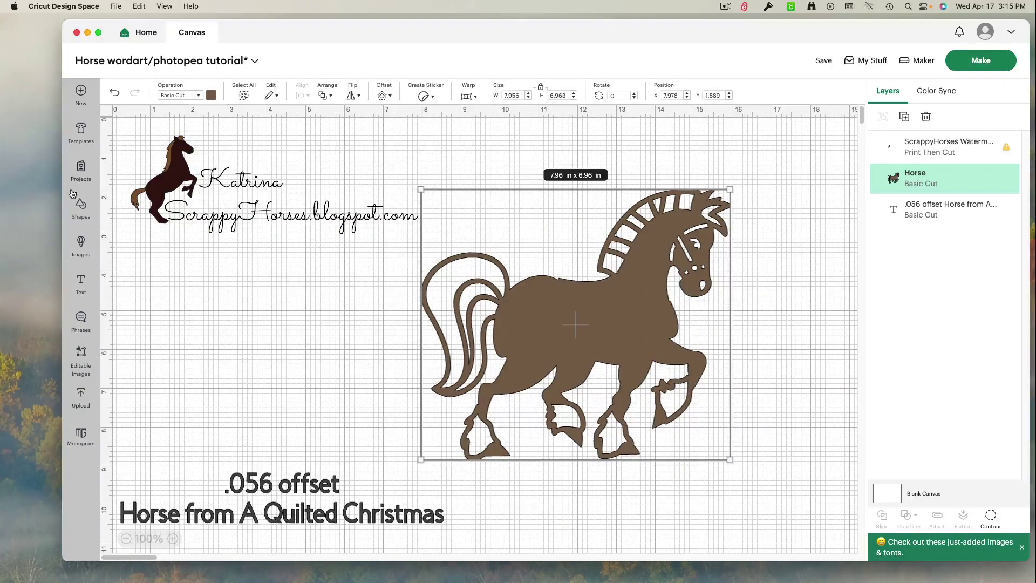
pyautogui.click(82, 215)
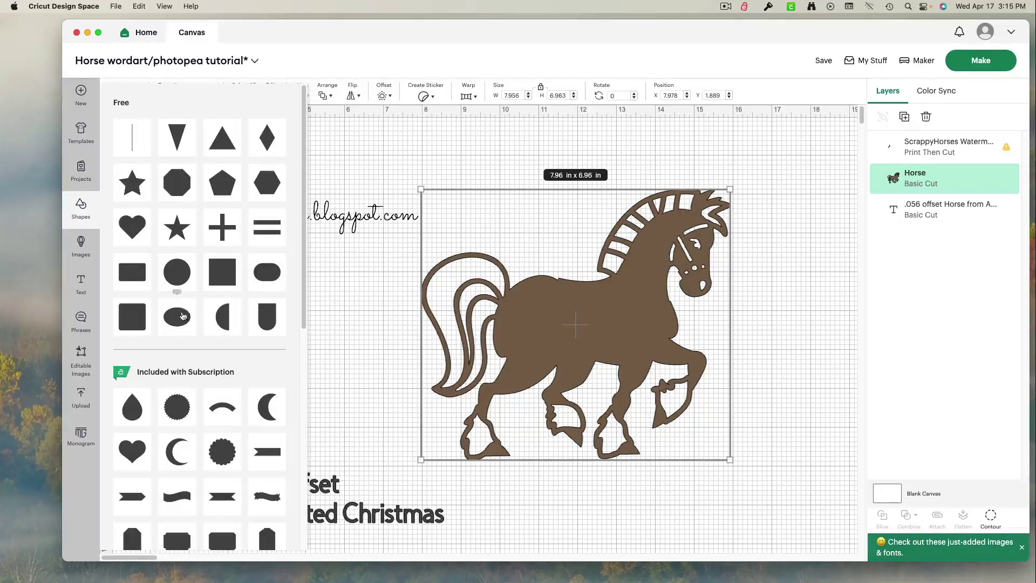
# Add an oval and a 2 × 2 in circle to the canvas
pyautogui.click(178, 316)
pyautogui.click(80, 217)
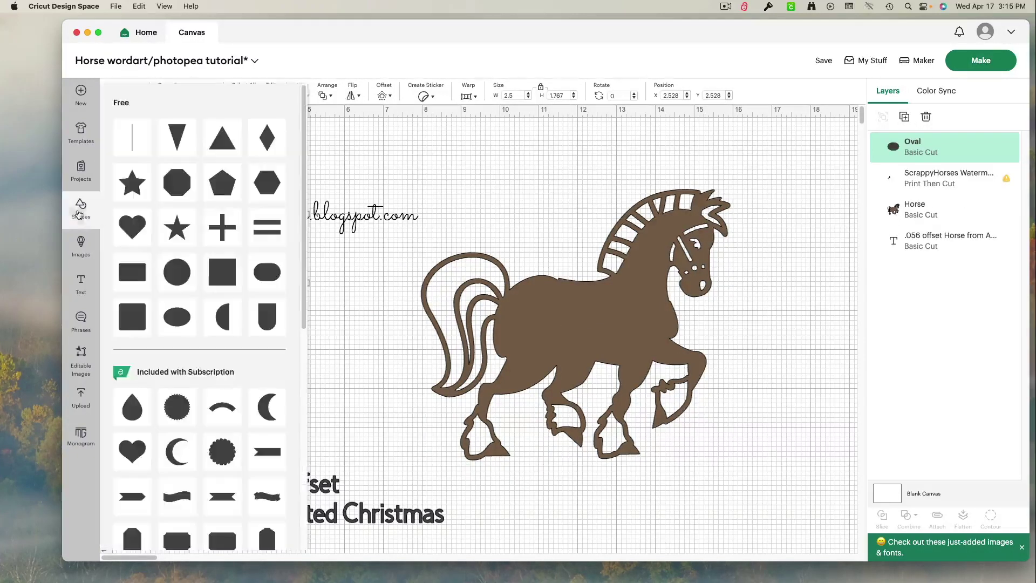
pyautogui.click(192, 274)
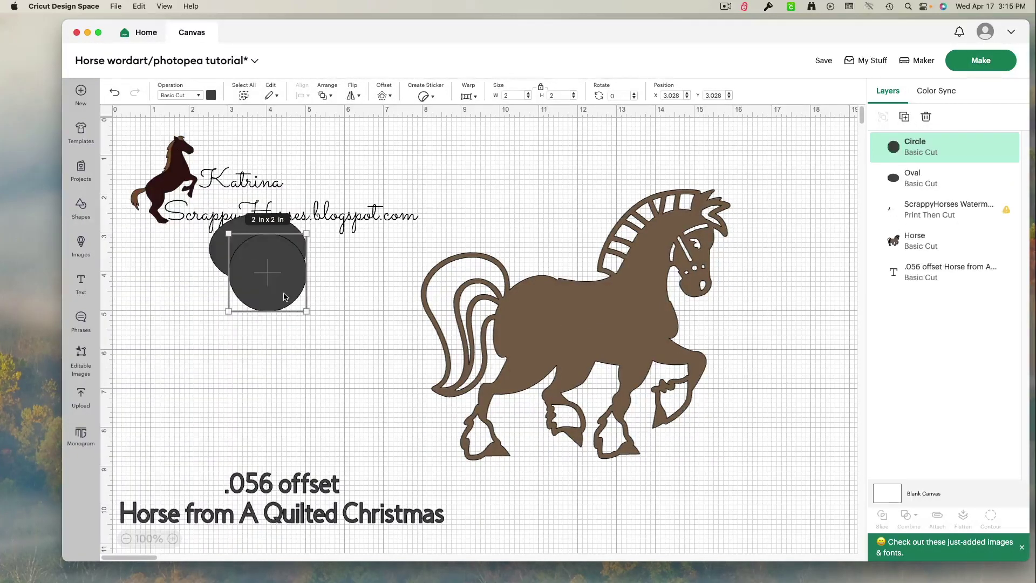
pyautogui.moveTo(286, 291); pyautogui.dragTo(256, 349)
# Tilt the oval, widen it to 4.233 in over the horse's head, and place the circle beside it
pyautogui.moveTo(291, 256); pyautogui.dragTo(700, 279)
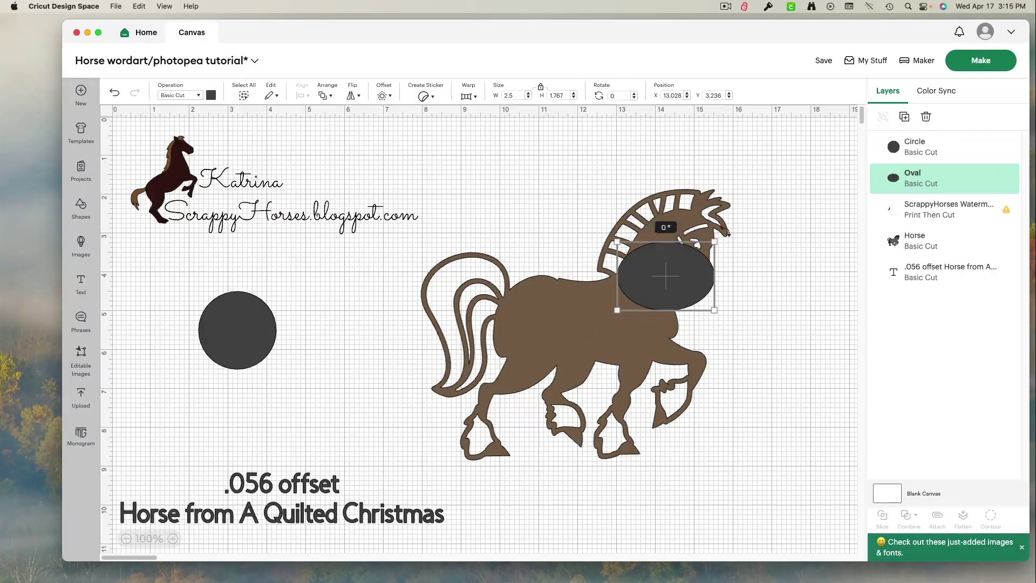
pyautogui.moveTo(728, 233); pyautogui.dragTo(689, 204)
pyautogui.moveTo(680, 277); pyautogui.dragTo(794, 207)
pyautogui.moveTo(647, 241); pyautogui.dragTo(619, 264)
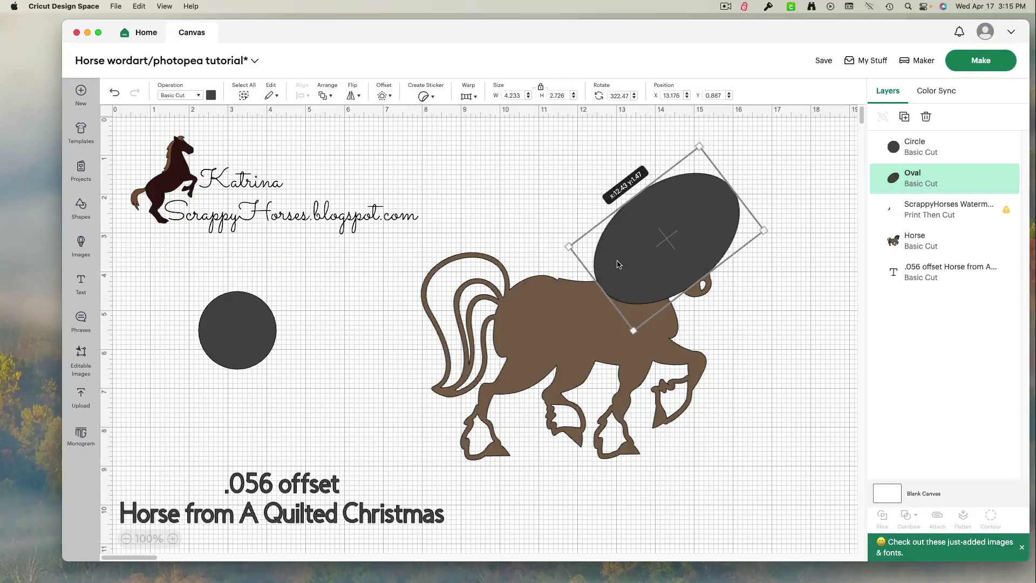
pyautogui.moveTo(684, 259); pyautogui.dragTo(689, 256)
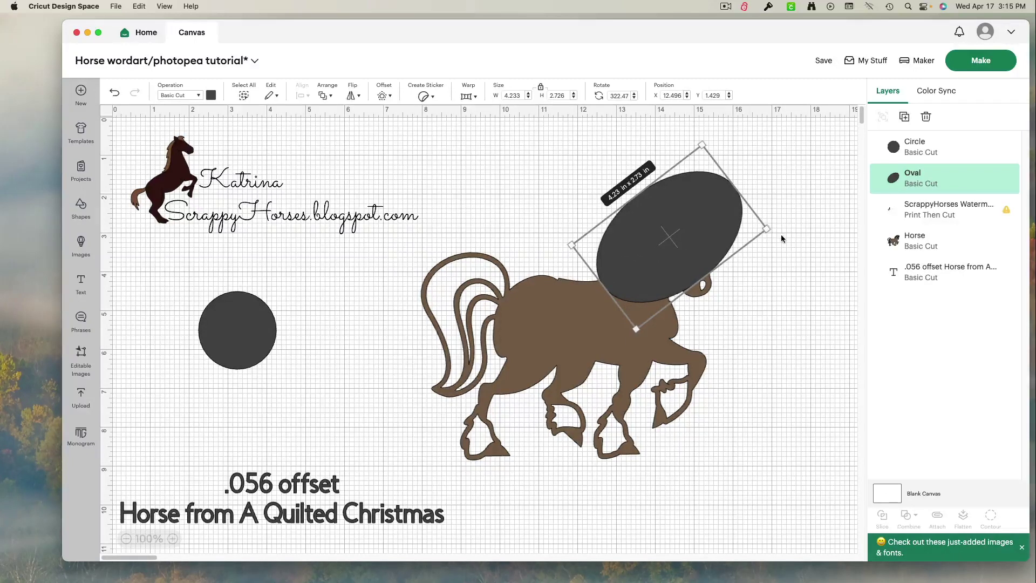
pyautogui.moveTo(778, 231); pyautogui.dragTo(776, 215)
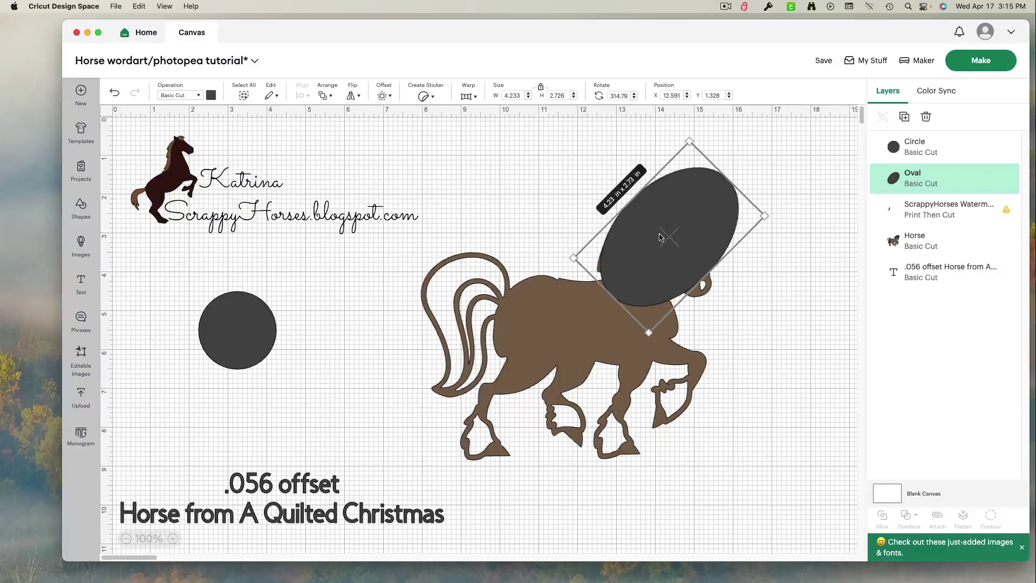
pyautogui.moveTo(660, 238); pyautogui.dragTo(655, 238)
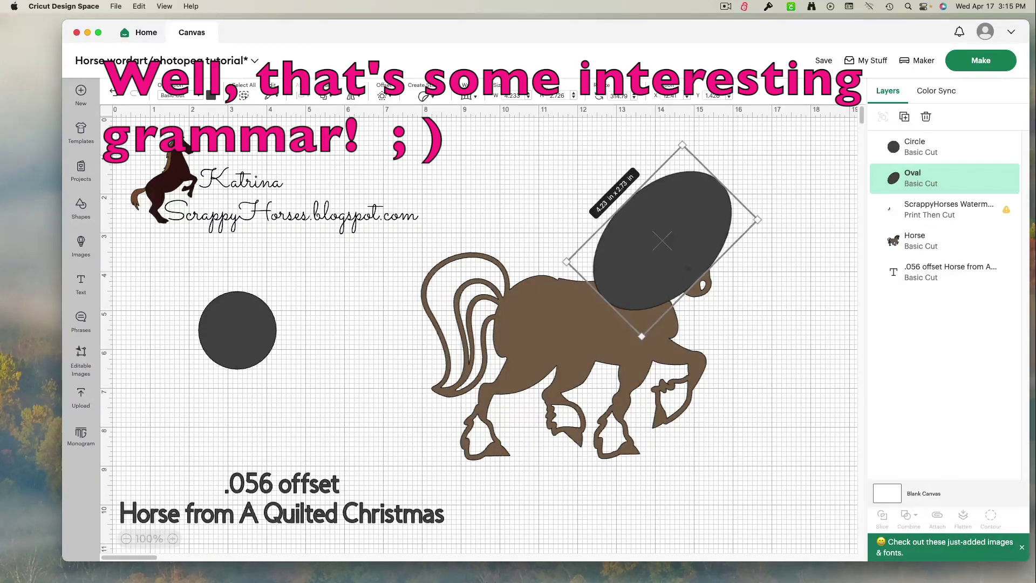
pyautogui.moveTo(241, 326); pyautogui.dragTo(711, 287)
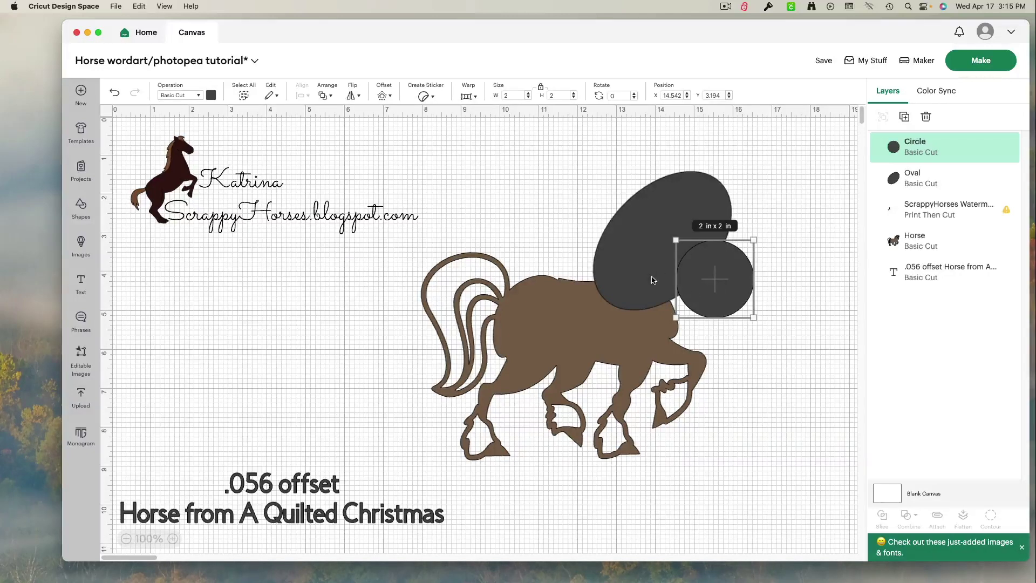
pyautogui.moveTo(655, 280)
pyautogui.mouseDown()
pyautogui.moveTo(665, 271)
pyautogui.moveTo(655, 276)
pyautogui.mouseUp()
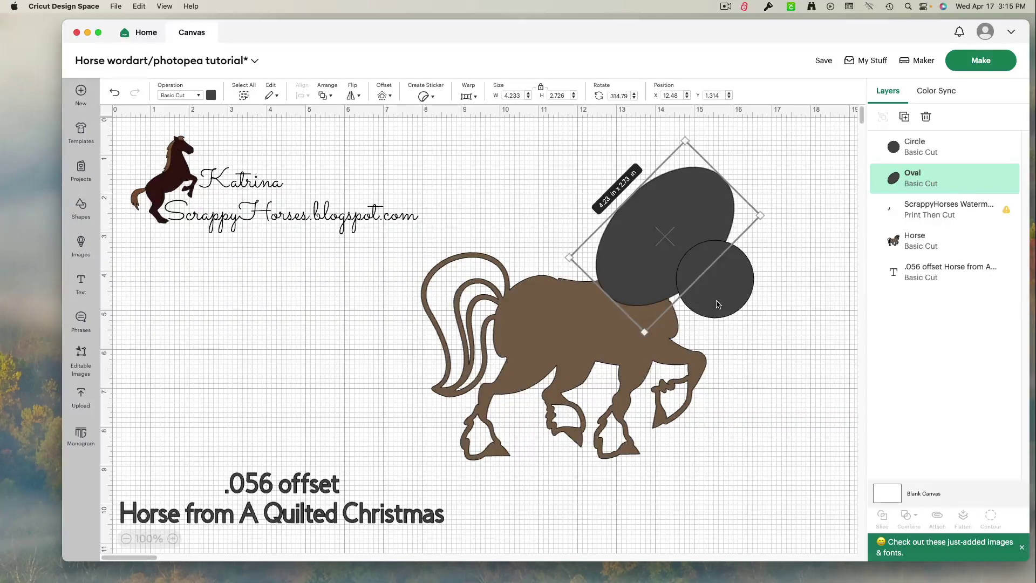
# Weld the circle and oval into one shape, then select it with the horse for slicing
pyautogui.moveTo(719, 305)
pyautogui.mouseDown()
pyautogui.moveTo(728, 330)
pyautogui.moveTo(732, 318)
pyautogui.moveTo(719, 308)
pyautogui.mouseUp()
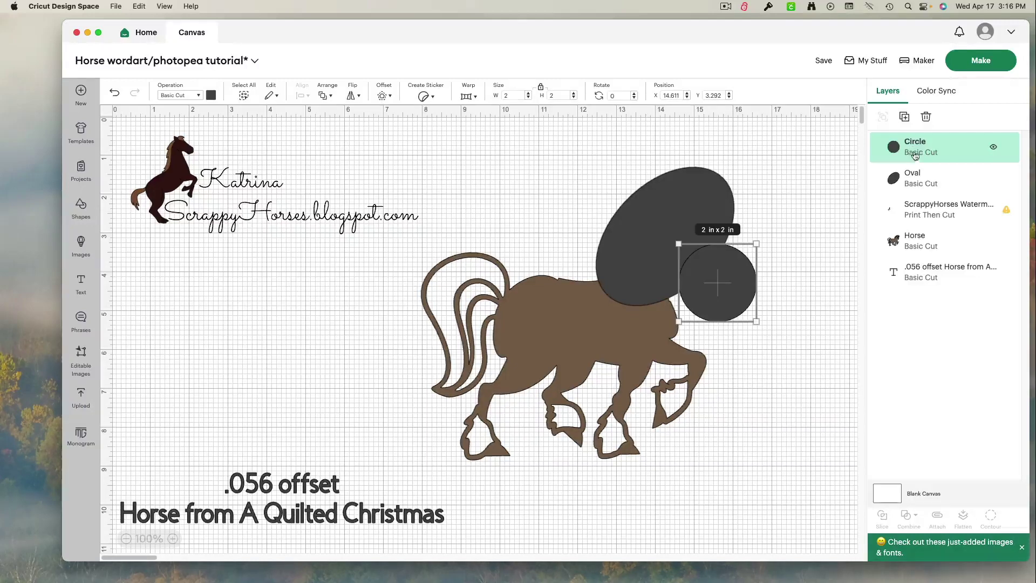
pyautogui.keyDown('shift'); pyautogui.click(922, 183); pyautogui.keyUp('shift')
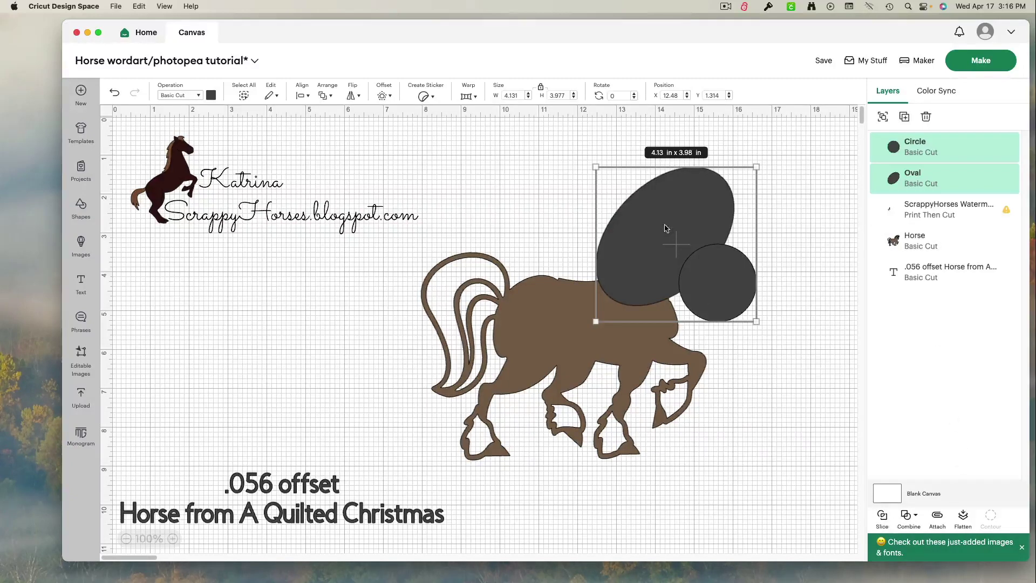
pyautogui.click(913, 518)
pyautogui.click(931, 405)
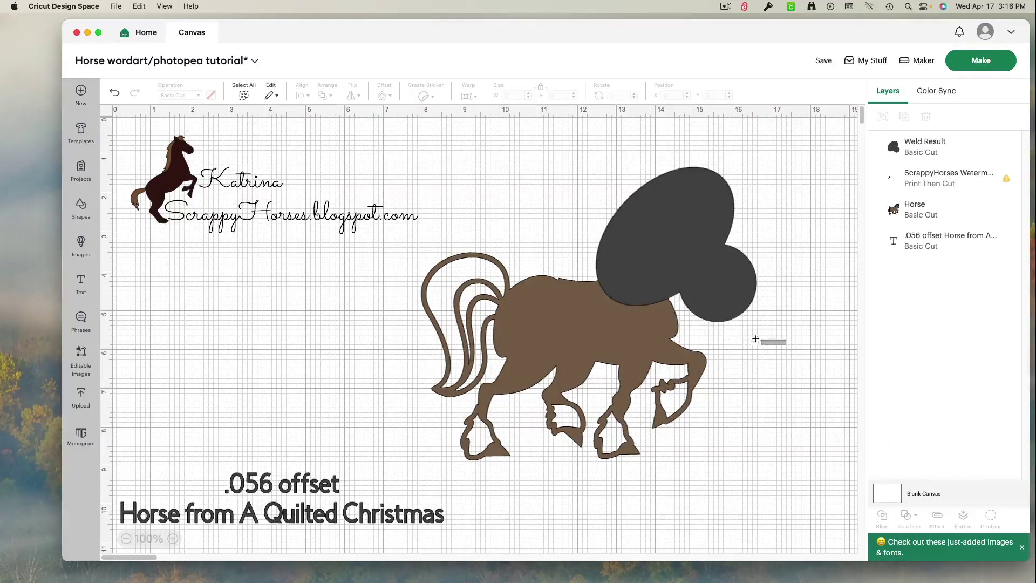
pyautogui.moveTo(755, 339); pyautogui.dragTo(458, 231)
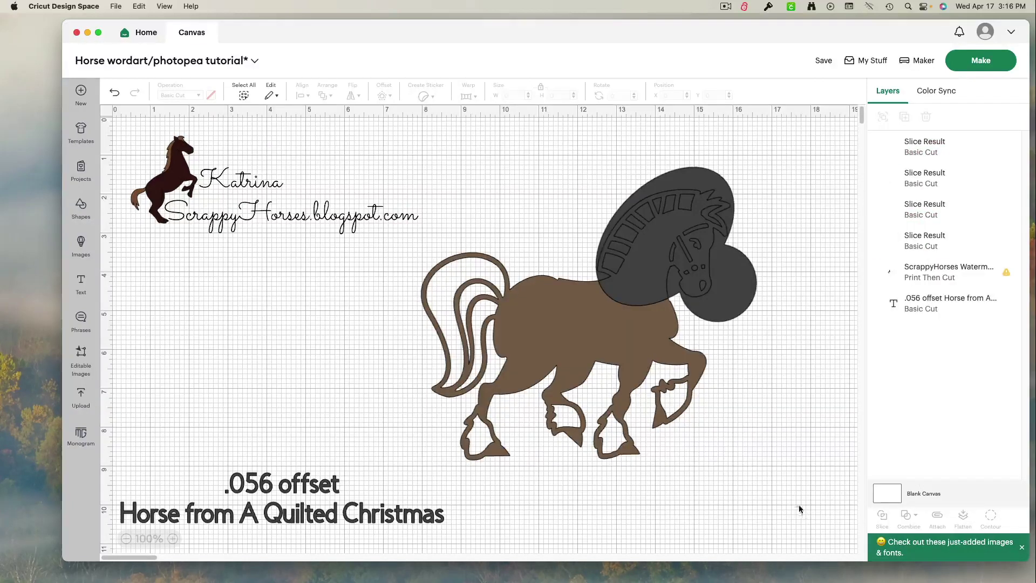
# Pull apart the slice pieces and delete all but the brown horse head
pyautogui.moveTo(619, 356); pyautogui.dragTo(588, 437)
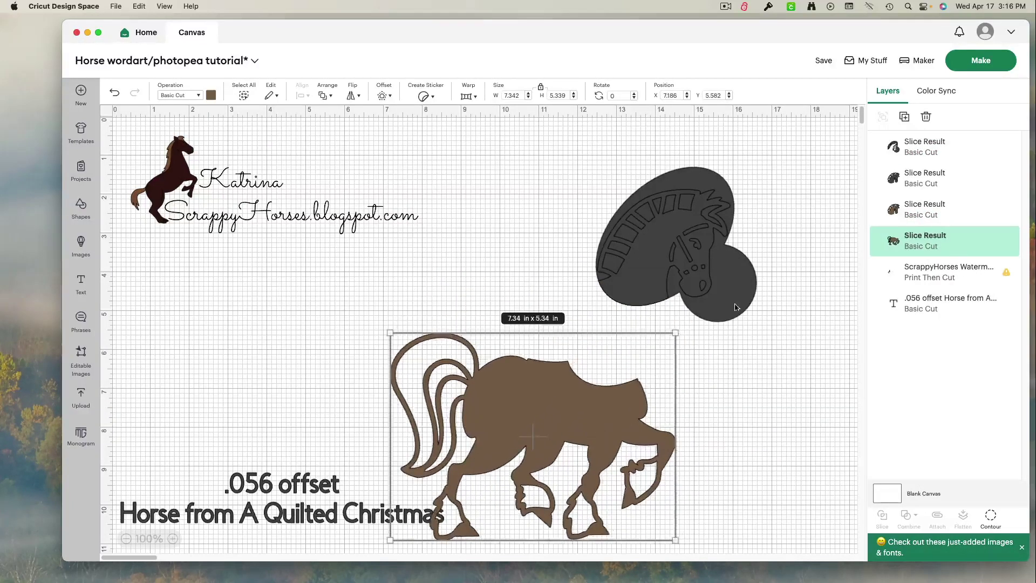
pyautogui.moveTo(735, 305); pyautogui.dragTo(583, 458)
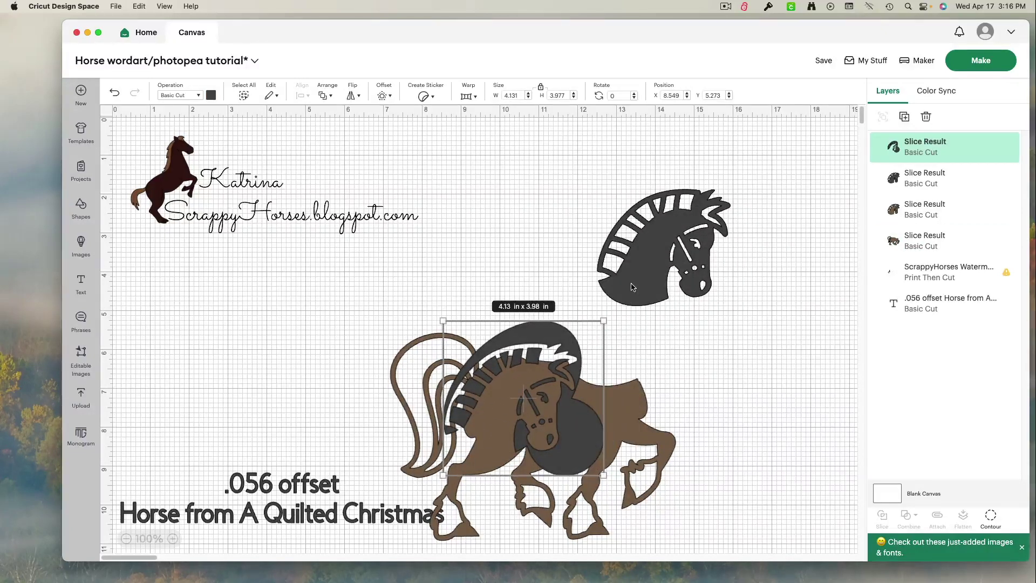
pyautogui.moveTo(632, 287); pyautogui.dragTo(723, 335)
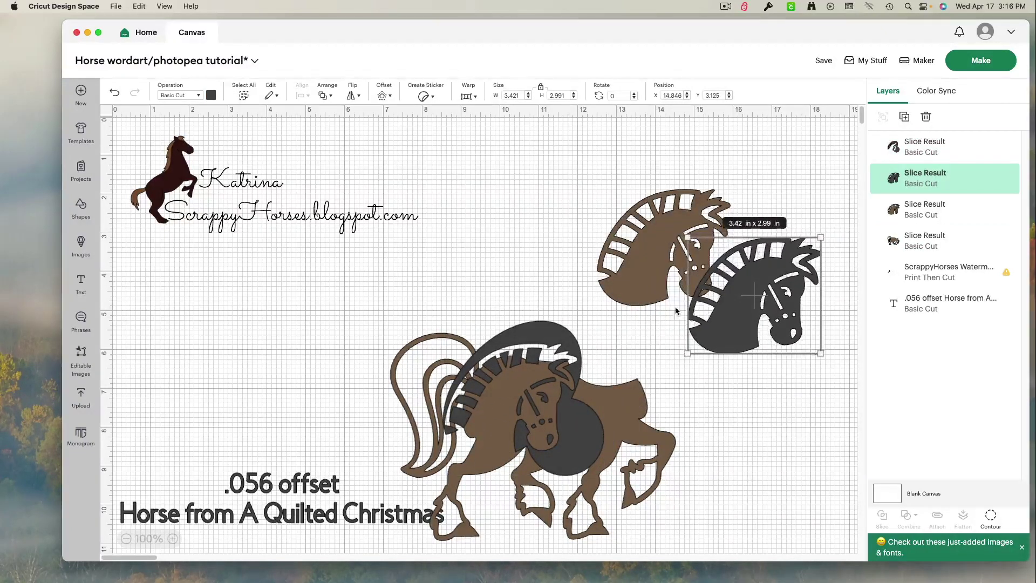
pyautogui.moveTo(635, 294); pyautogui.dragTo(540, 431)
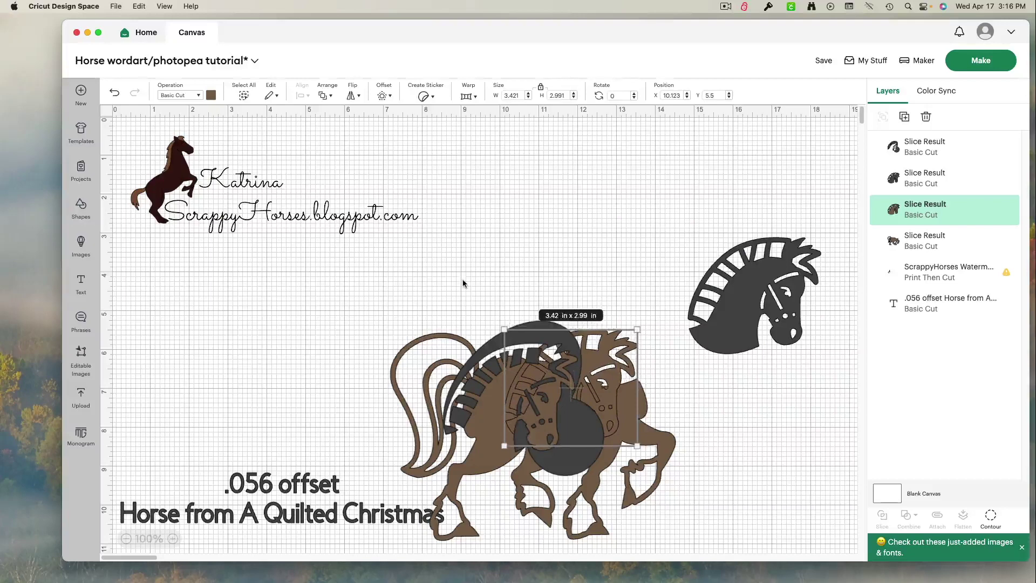
pyautogui.moveTo(463, 279); pyautogui.dragTo(653, 492)
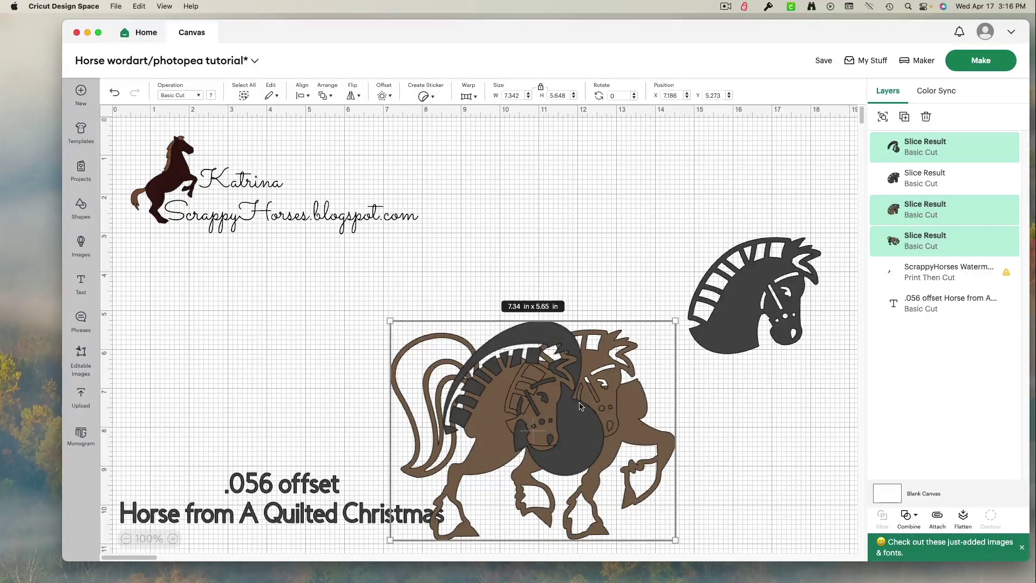
pyautogui.press('Delete')
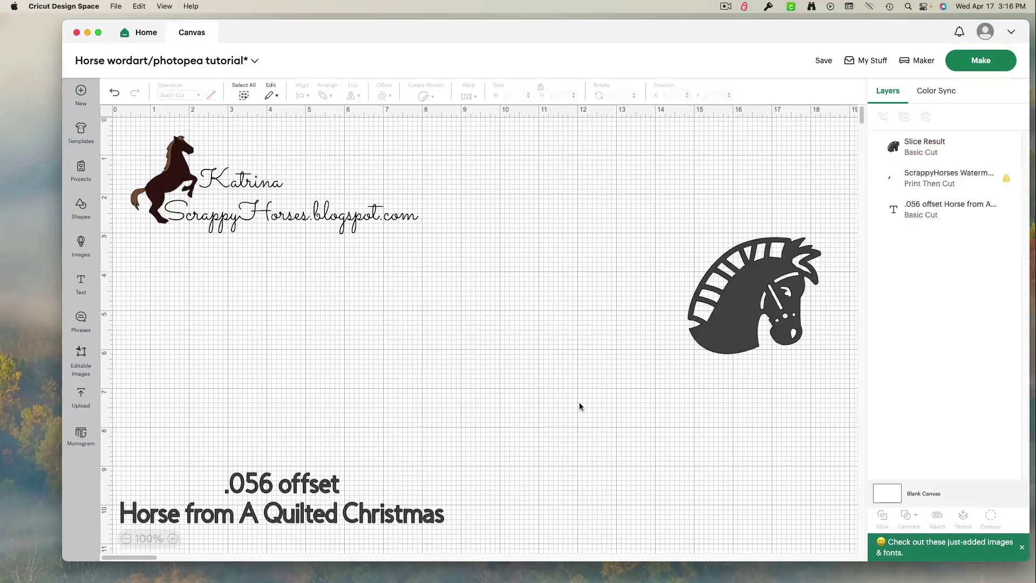
# Move the horse head to mid-canvas, enlarge it to 4.95 × 4.32 in, and rotate it to 343.32°
pyautogui.moveTo(723, 334); pyautogui.dragTo(496, 274)
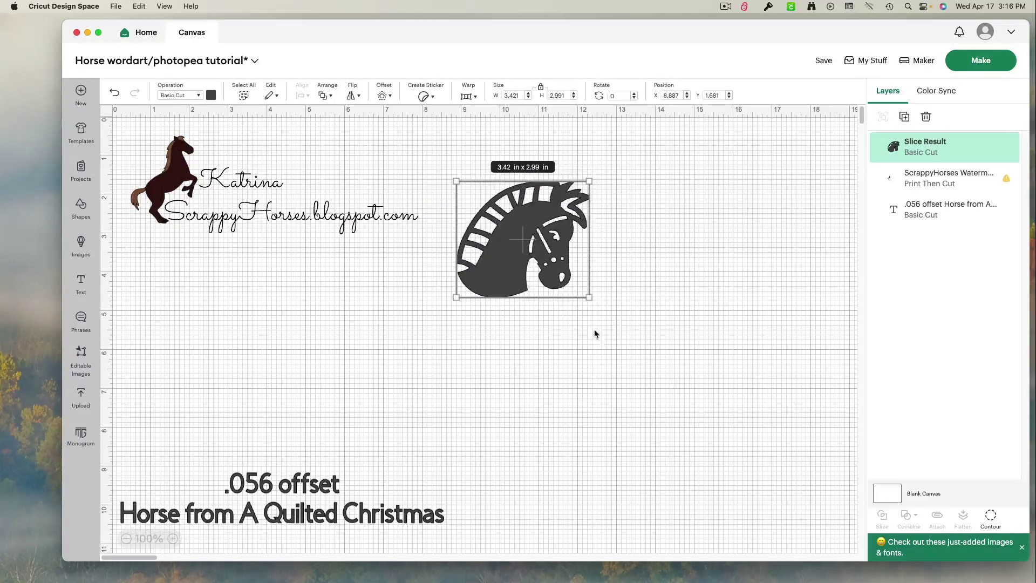
pyautogui.moveTo(592, 300); pyautogui.dragTo(637, 352)
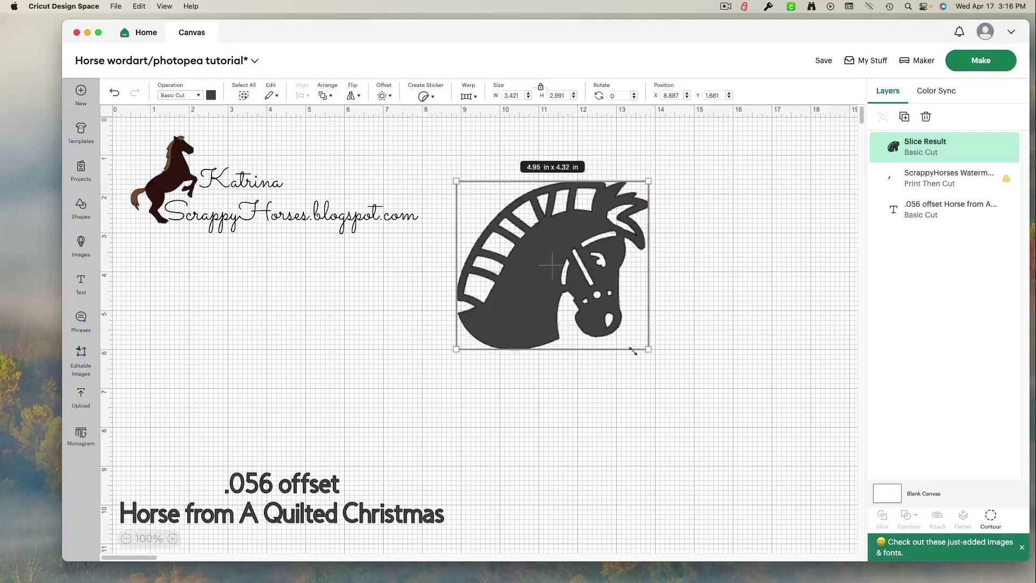
pyautogui.moveTo(658, 175); pyautogui.dragTo(629, 147)
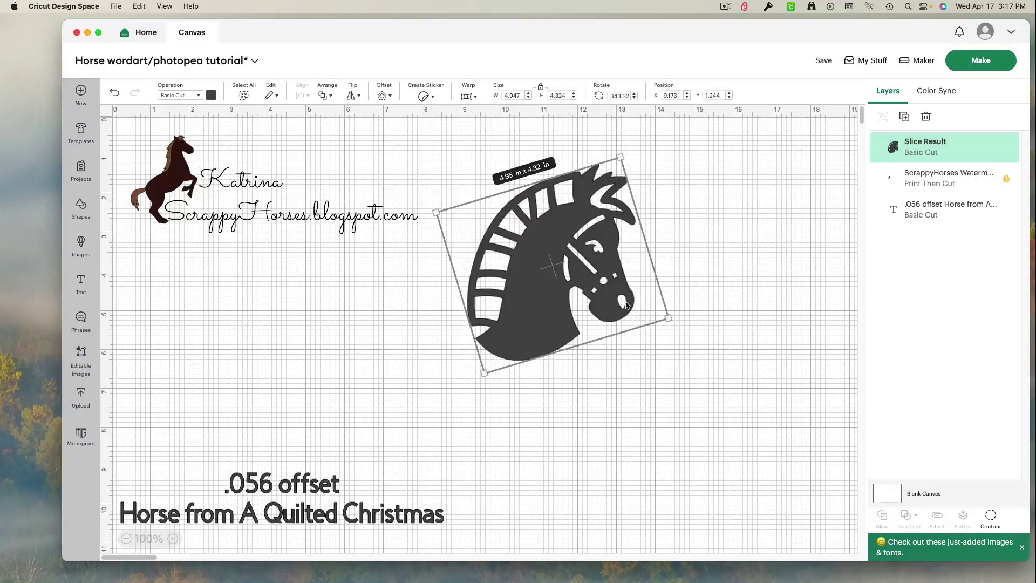
pyautogui.click(991, 517)
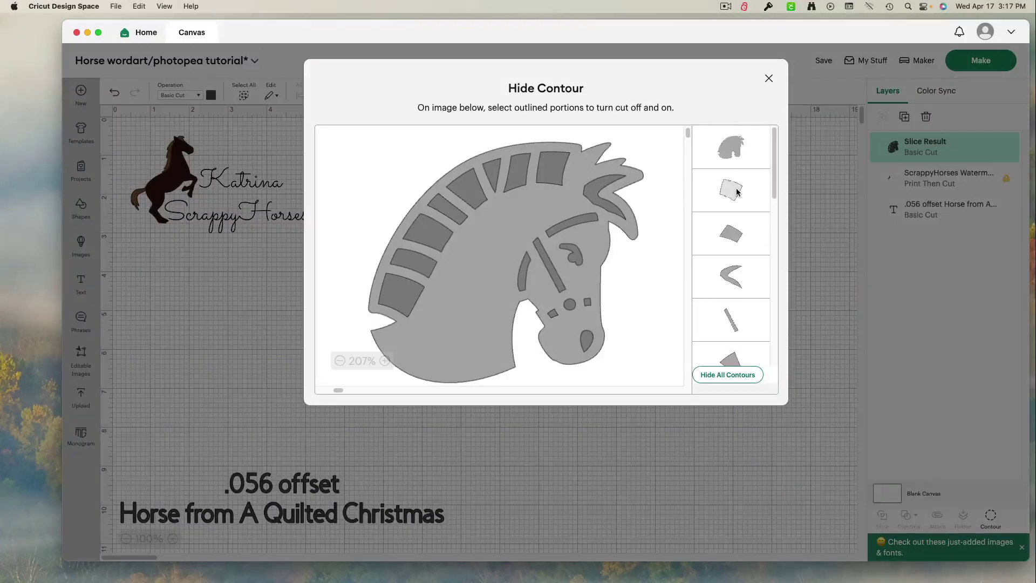
# Hide the bridle strap, cheek piece, eye curl, noseband and nostril contours on the horse head
pyautogui.click(565, 225)
pyautogui.click(535, 255)
pyautogui.click(524, 271)
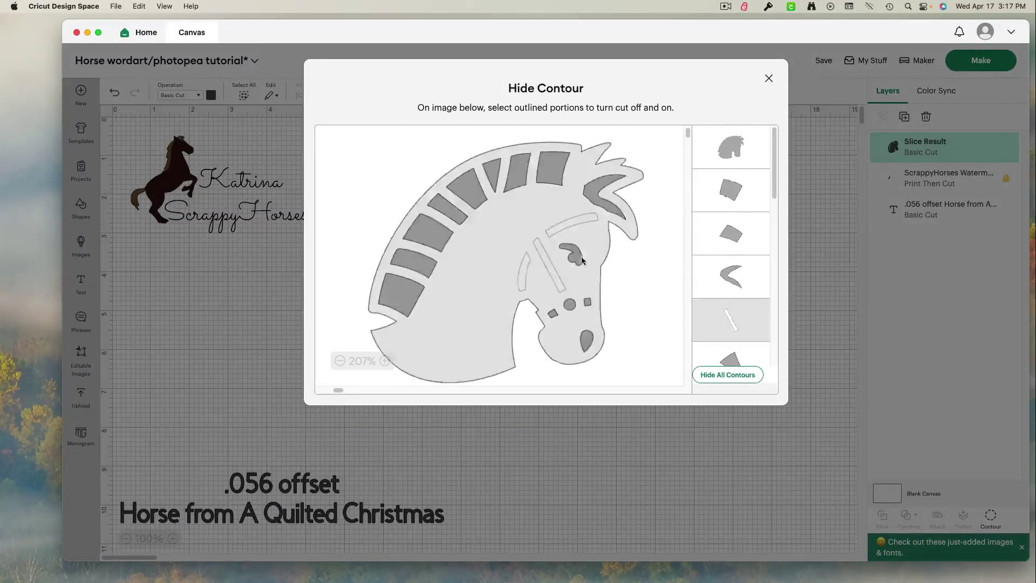
pyautogui.click(574, 254)
pyautogui.click(587, 304)
pyautogui.click(570, 305)
pyautogui.click(553, 313)
pyautogui.click(587, 340)
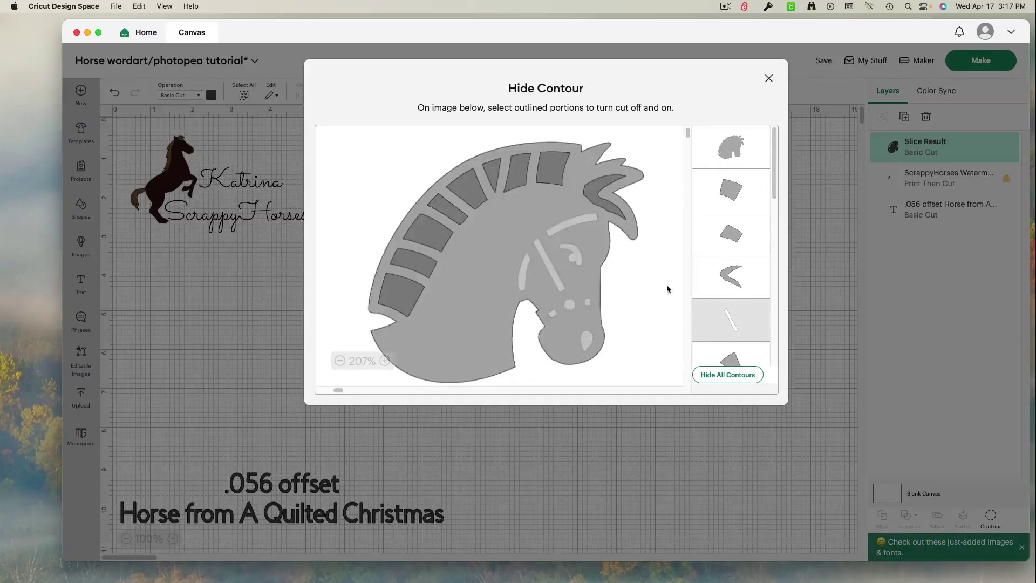
pyautogui.click(768, 80)
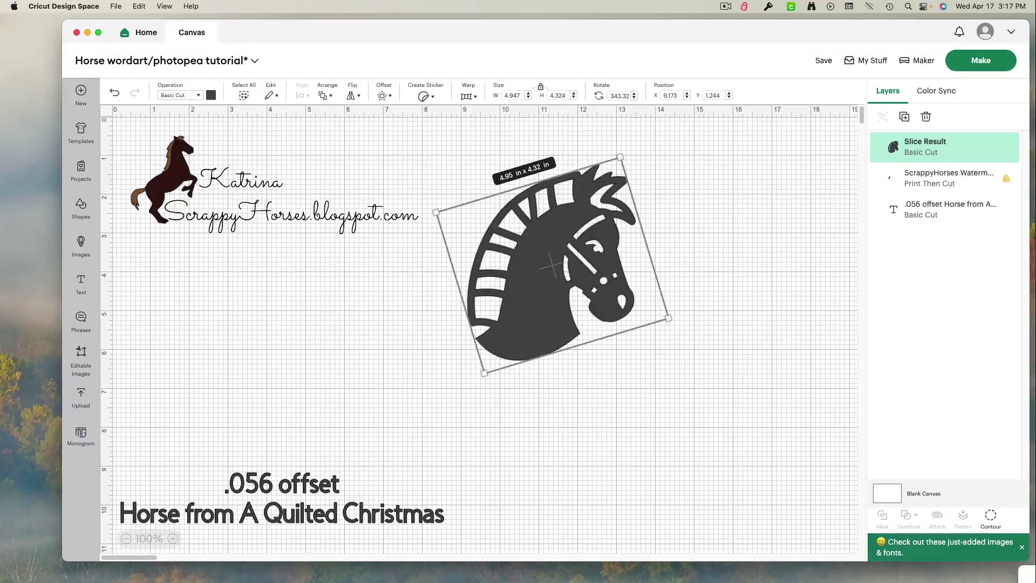
# Hide the curved mane-piece contour as well, leaving the striped mane cutouts
pyautogui.click(689, 374)
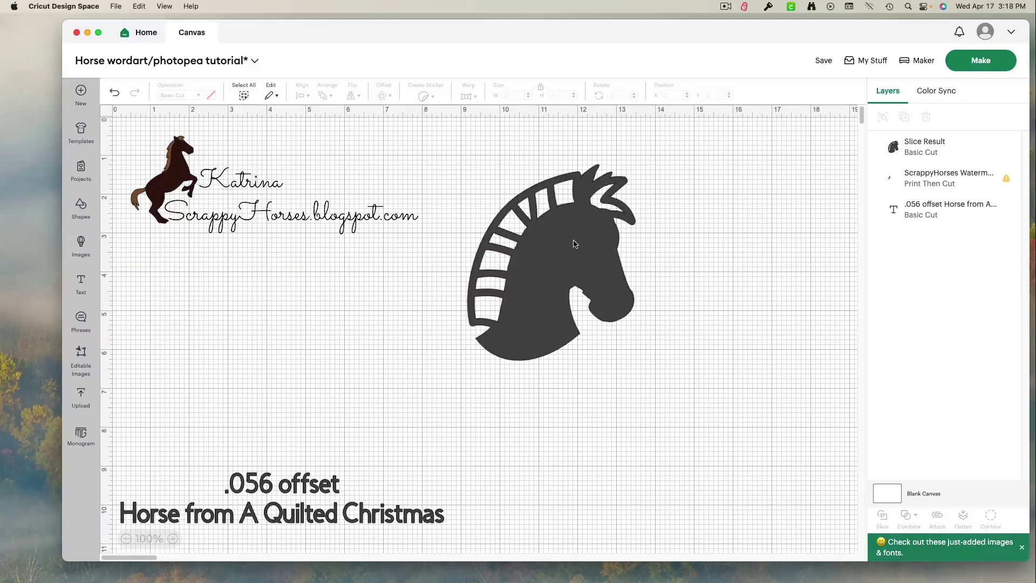
pyautogui.click(597, 209)
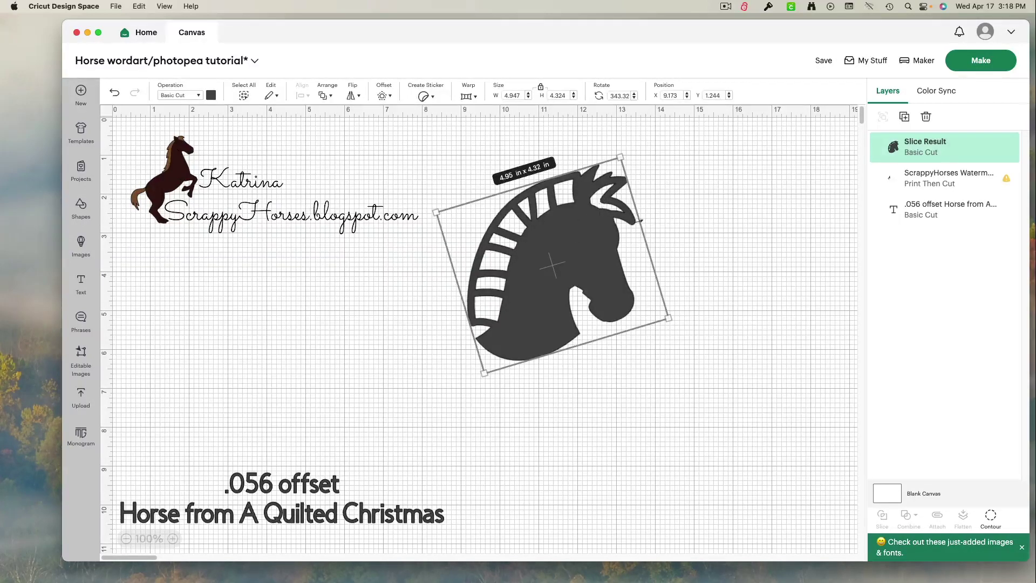
pyautogui.click(990, 516)
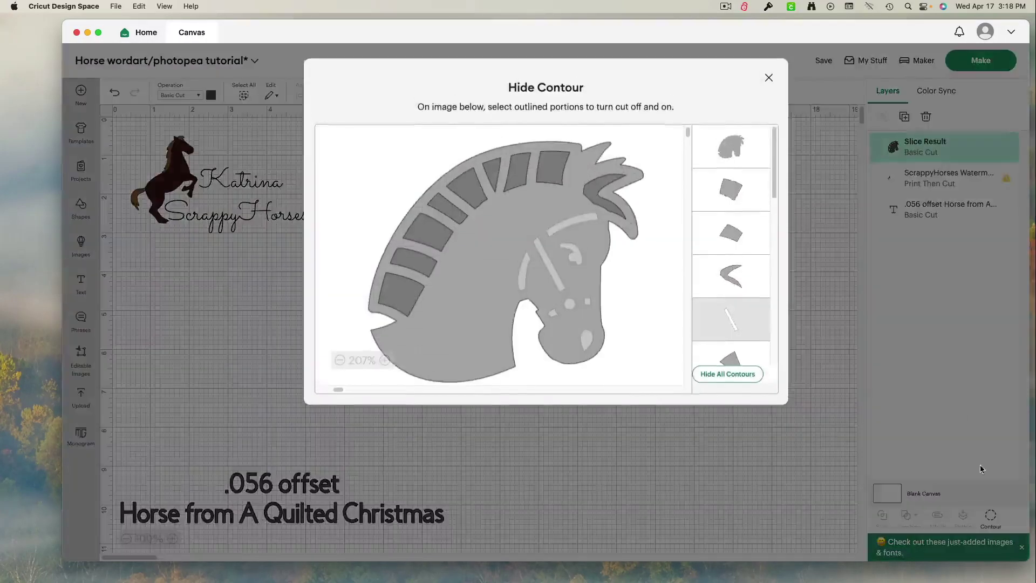
pyautogui.click(589, 192)
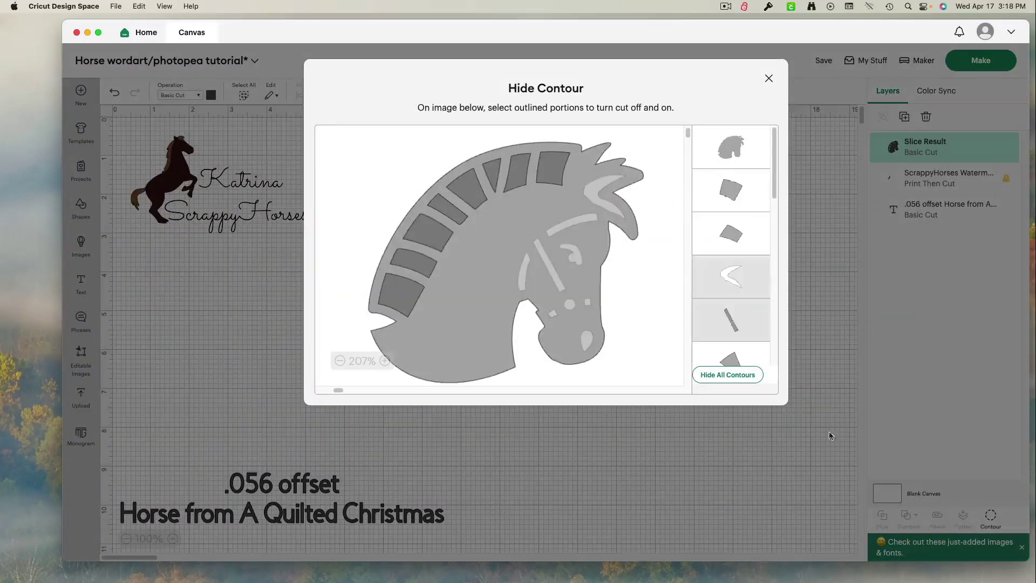
pyautogui.click(992, 528)
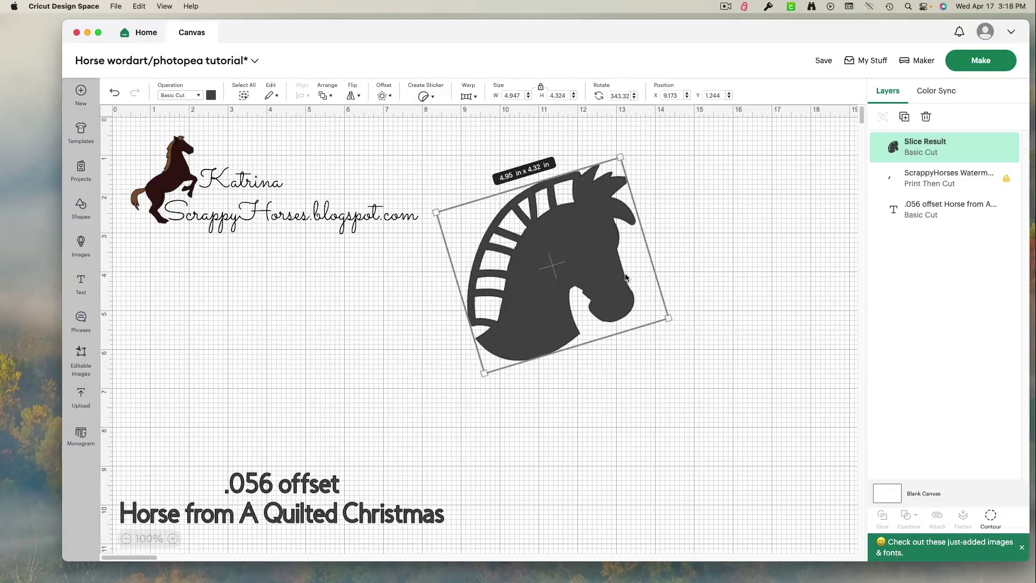
# Recolour the horse head a muted taupe brown using a custom colour
pyautogui.click(211, 96)
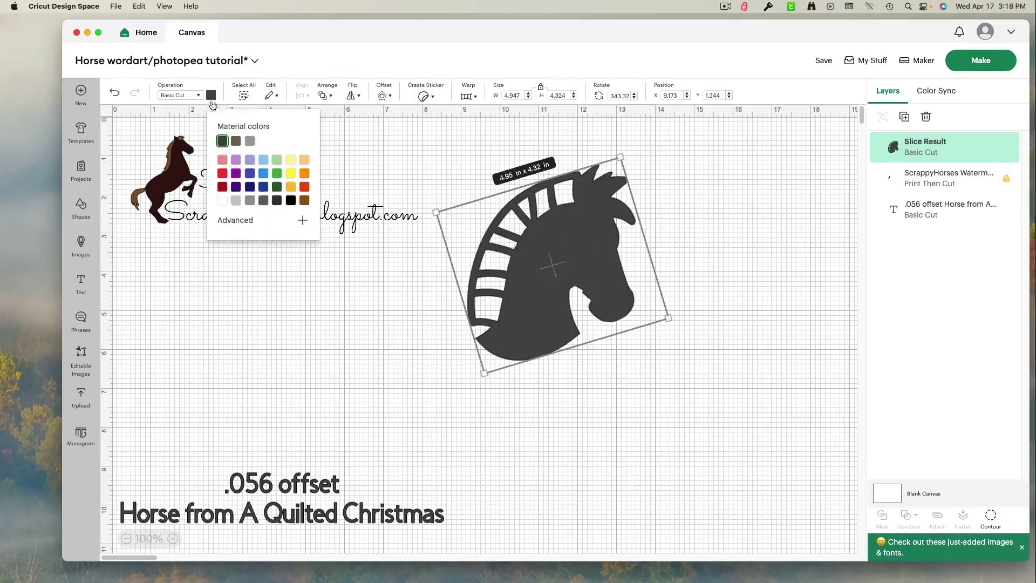
pyautogui.click(250, 202)
pyautogui.click(251, 202)
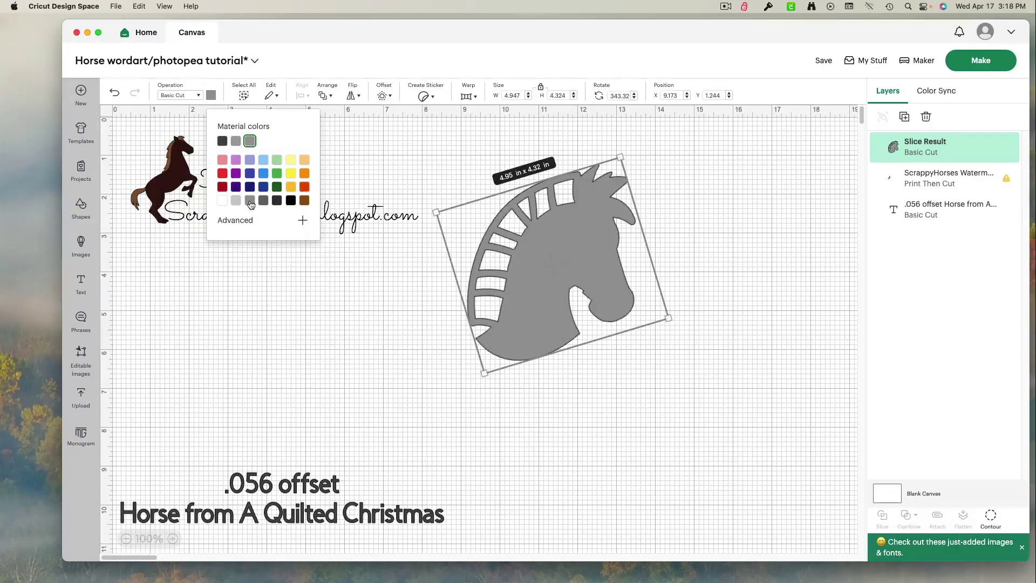
pyautogui.click(304, 201)
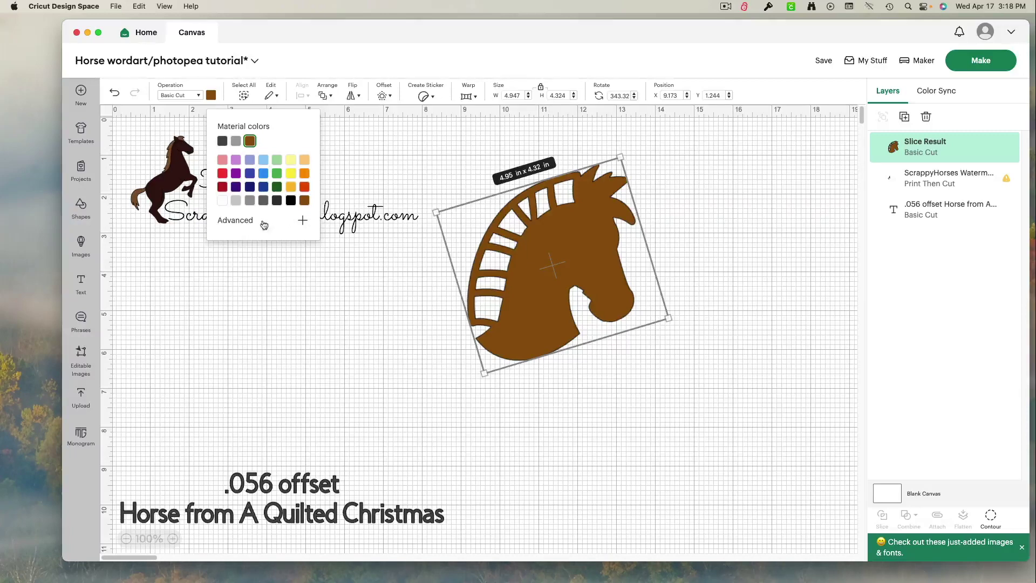
pyautogui.click(244, 222)
pyautogui.click(273, 271)
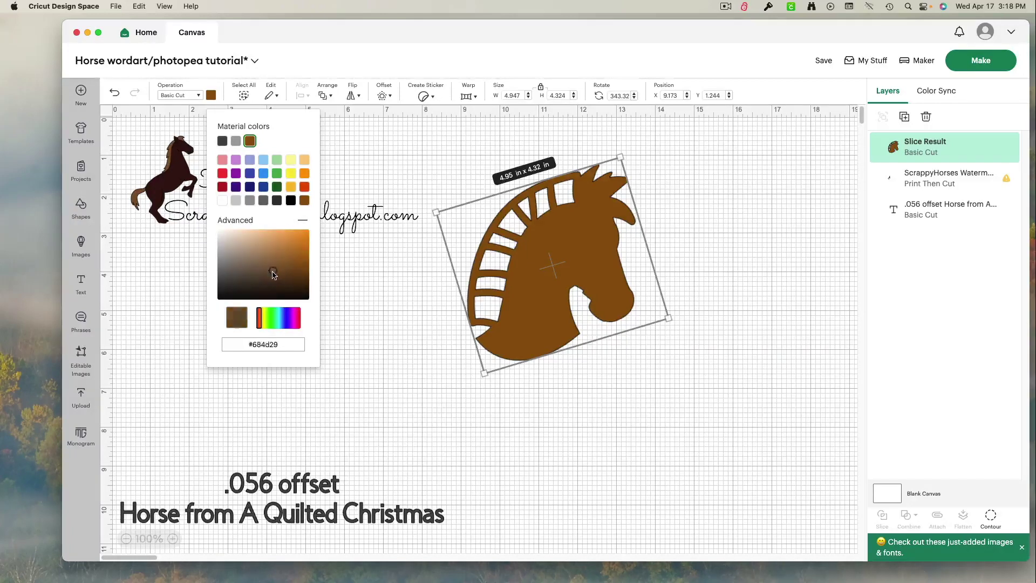
pyautogui.moveTo(273, 273); pyautogui.dragTo(270, 276)
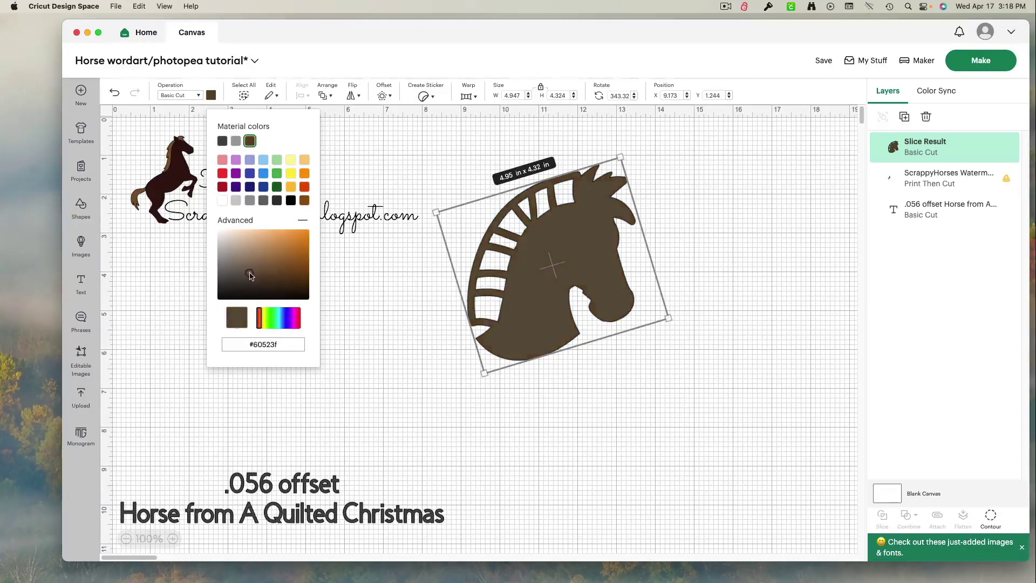
pyautogui.click(711, 476)
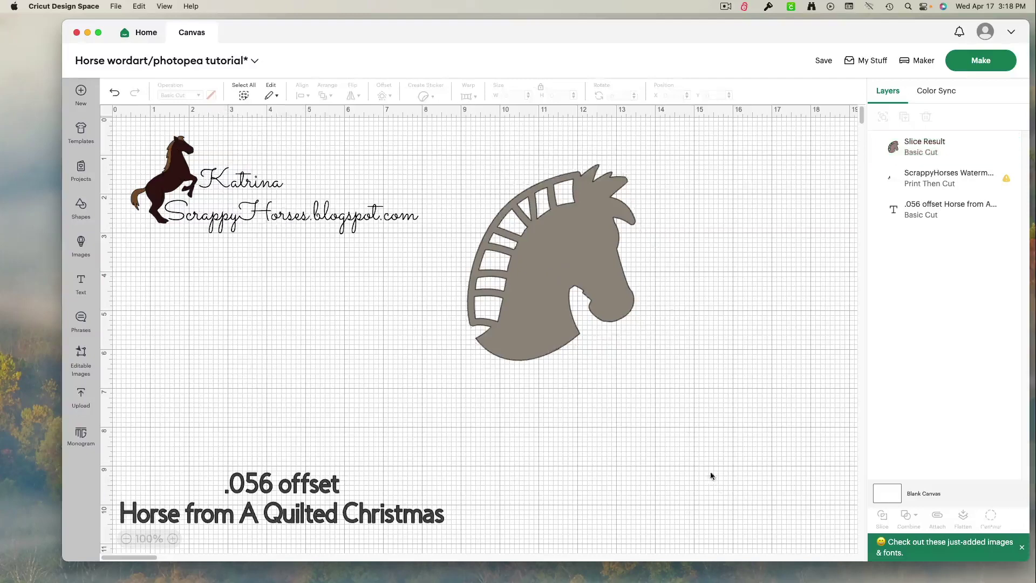
# Set the canvas to No Grid in Design Space settings
pyautogui.click(986, 34)
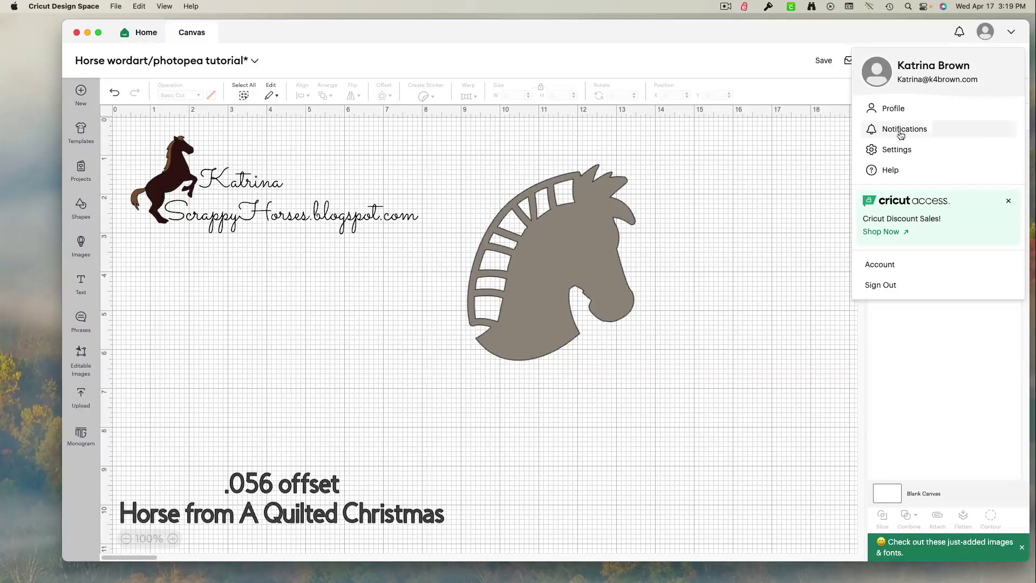
pyautogui.click(898, 151)
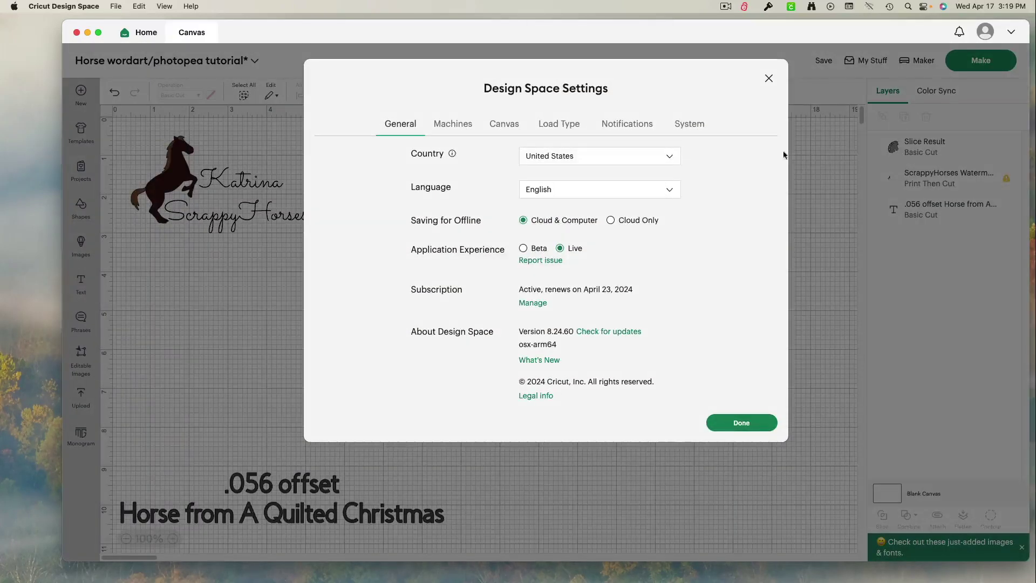
pyautogui.click(513, 130)
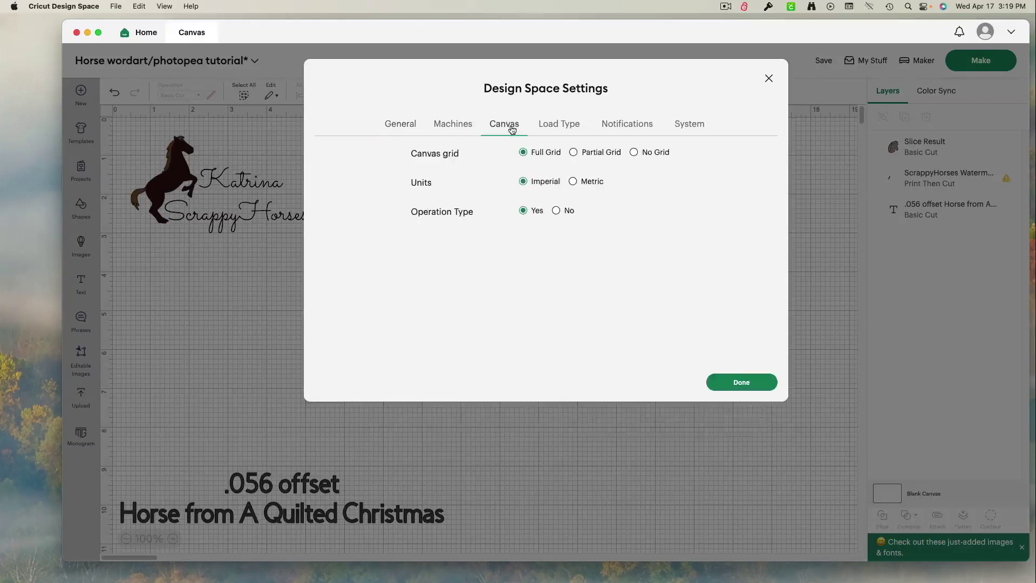
pyautogui.click(634, 153)
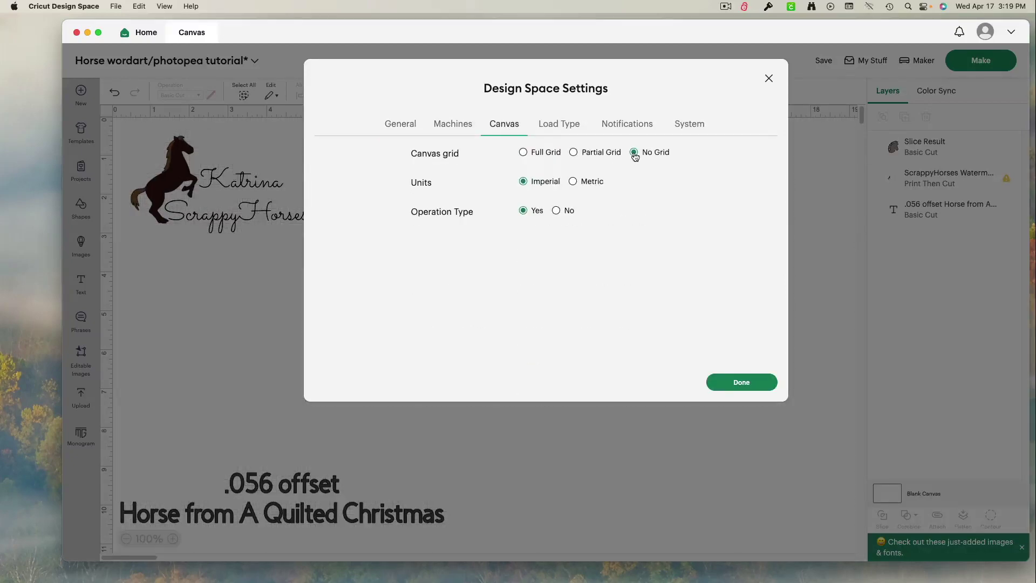
pyautogui.click(756, 382)
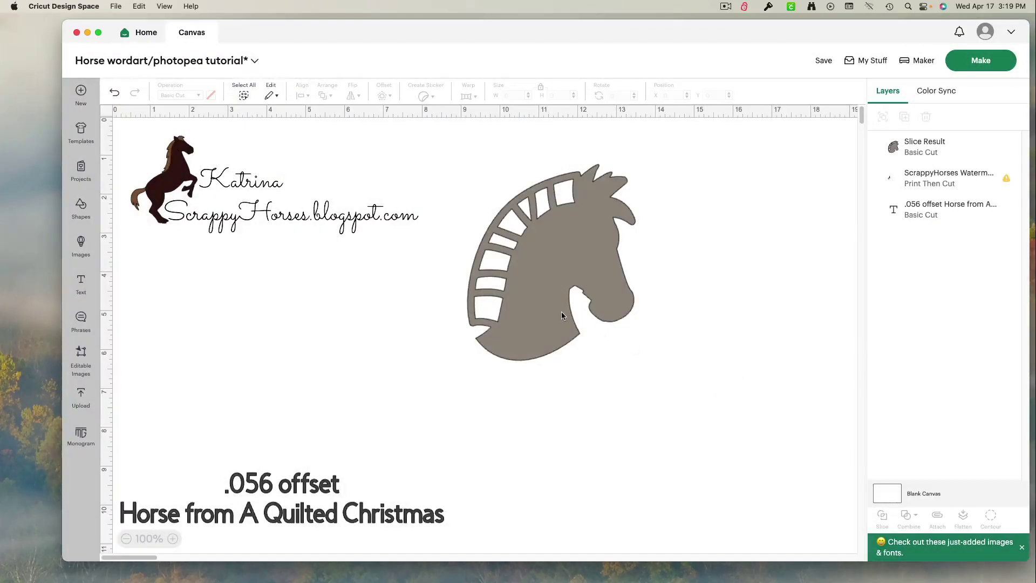
# Zoom in and move the taupe horse head lower on the canvas
pyautogui.click(561, 312)
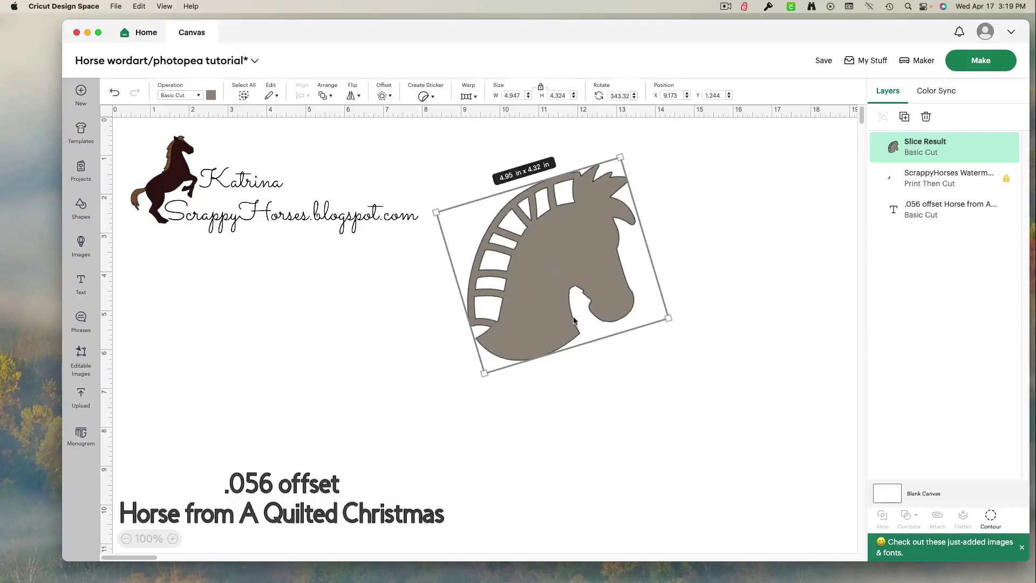
pyautogui.click(172, 539)
pyautogui.click(172, 538)
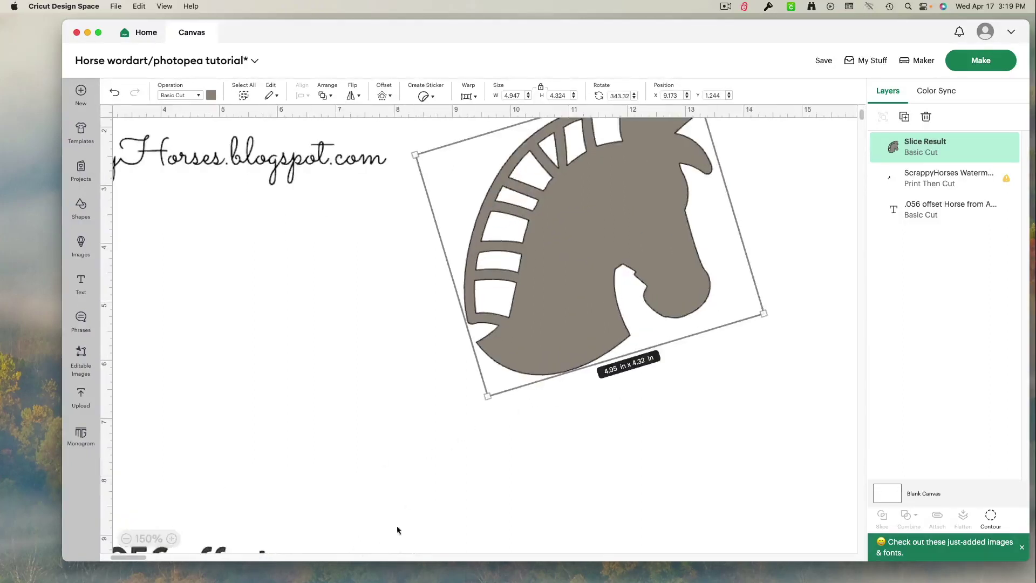
pyautogui.moveTo(529, 353); pyautogui.dragTo(542, 435)
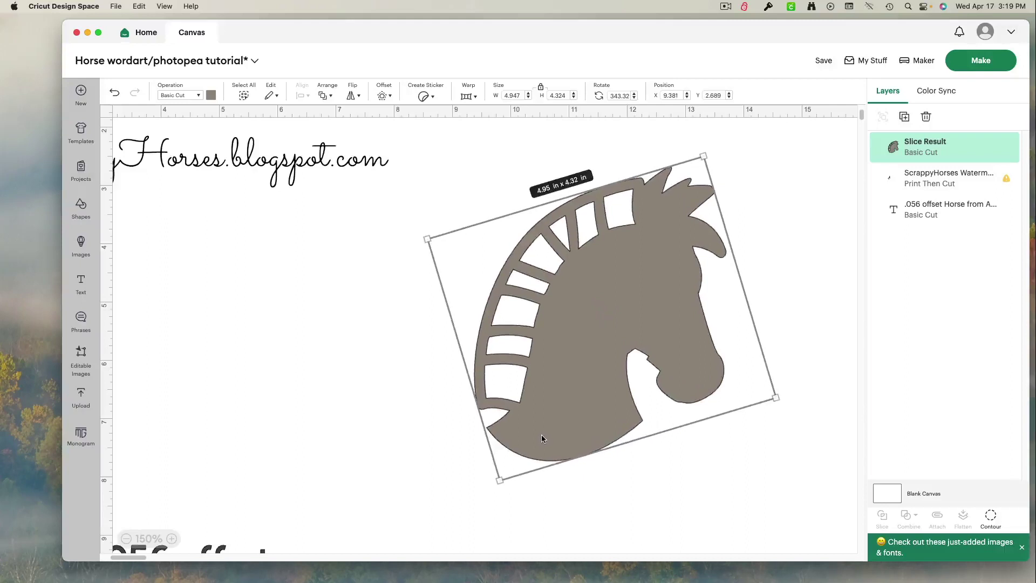
# Capture a screenshot of the taupe horse-head silhouette to the desktop
pyautogui.click(637, 515)
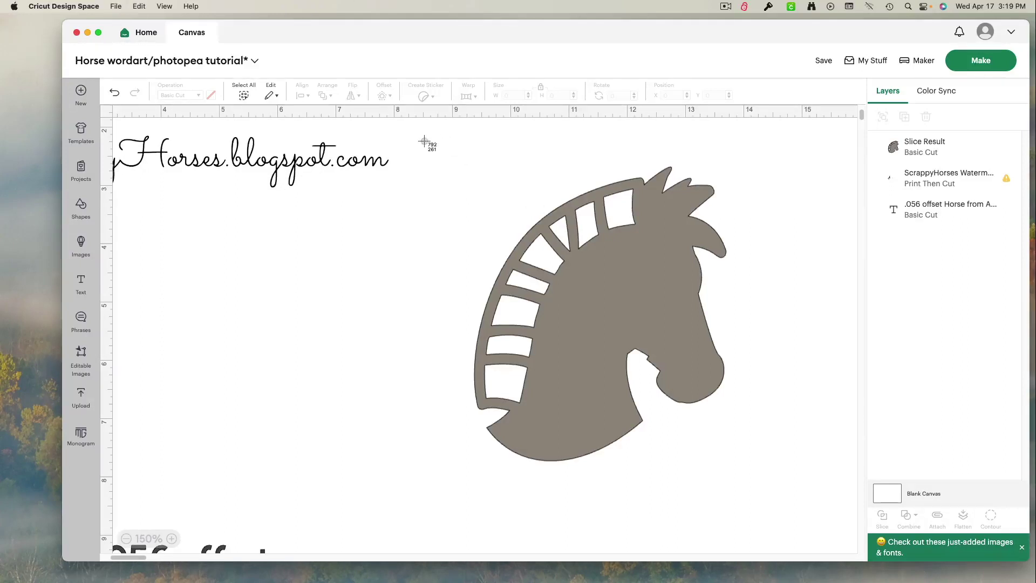
pyautogui.moveTo(422, 138); pyautogui.dragTo(756, 488)
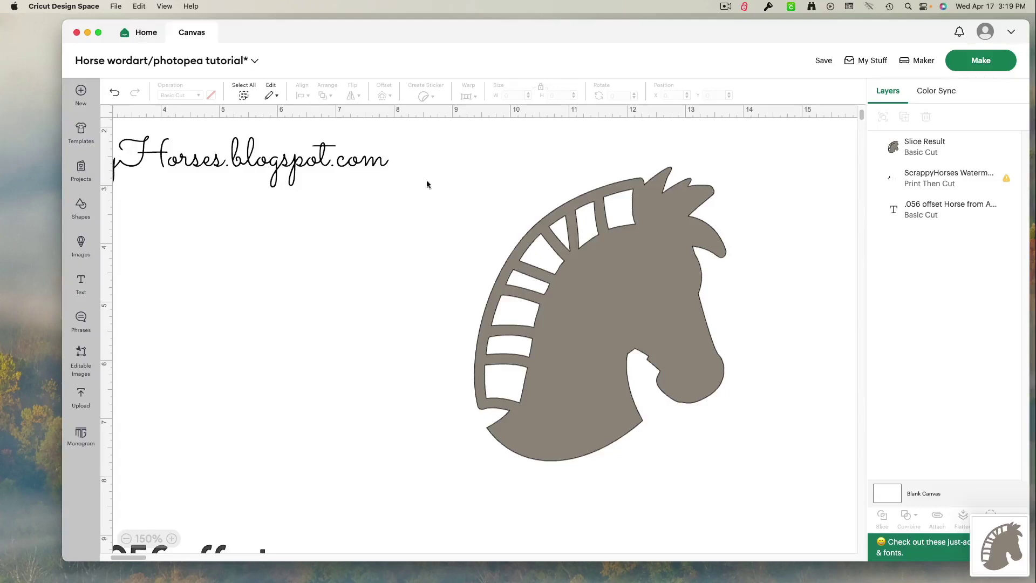
pyautogui.moveTo(410, 34); pyautogui.dragTo(374, 60)
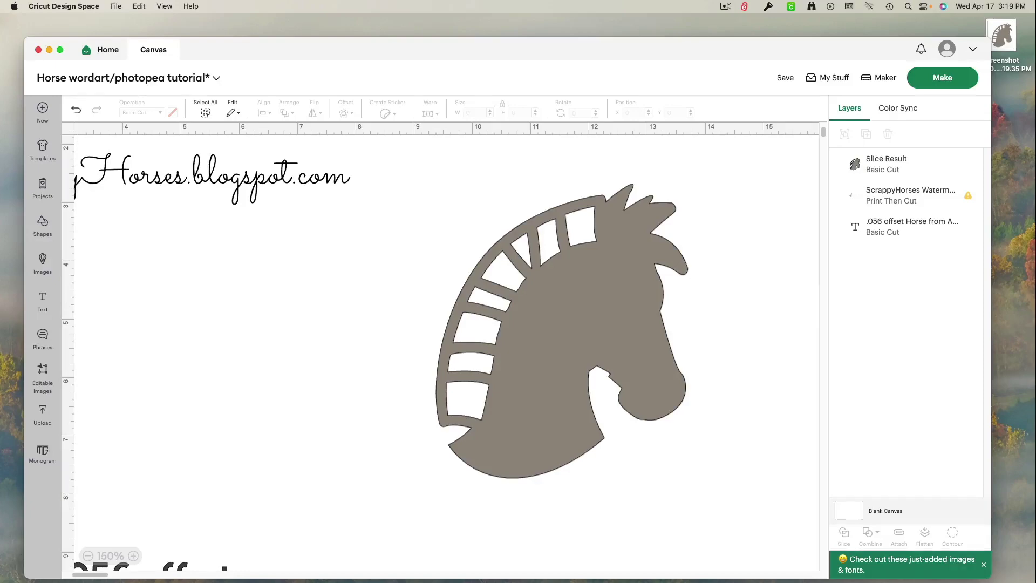
# Bring up the browser, start a free word cloud on WordArt.com, and return to Untitled 3
pyautogui.click(43, 296)
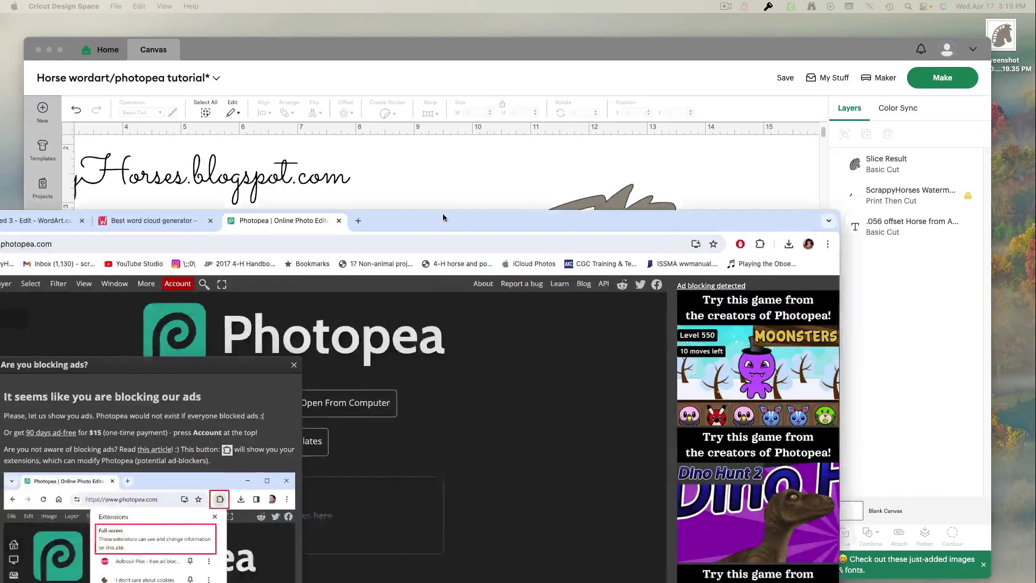
pyautogui.moveTo(548, 50); pyautogui.dragTo(552, 39)
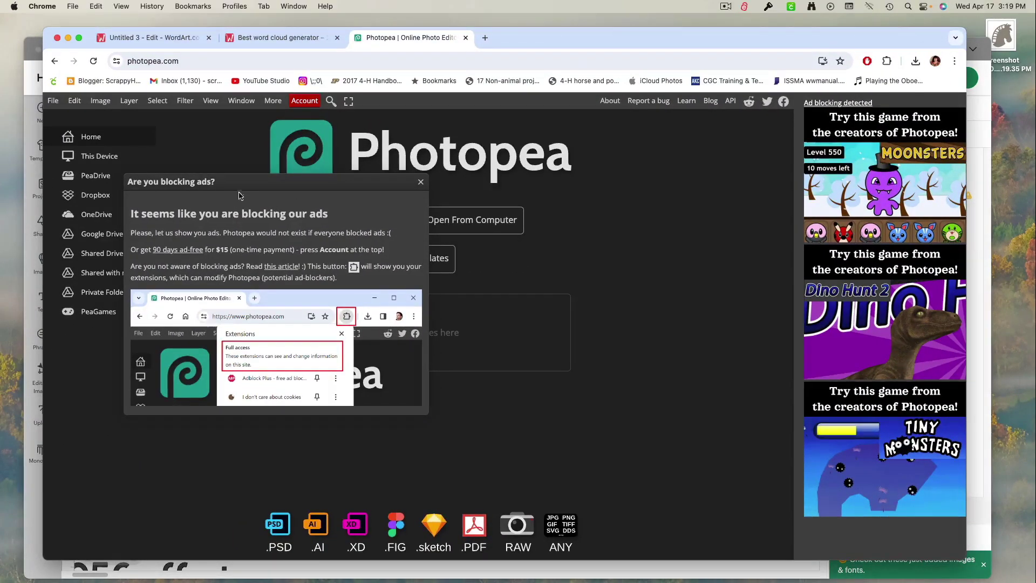
pyautogui.click(260, 37)
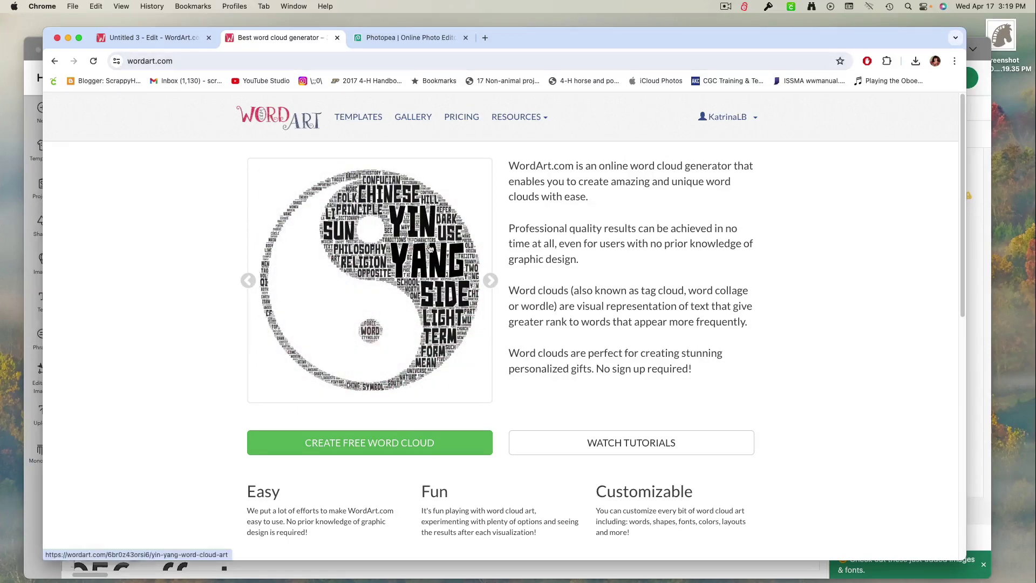
pyautogui.click(397, 448)
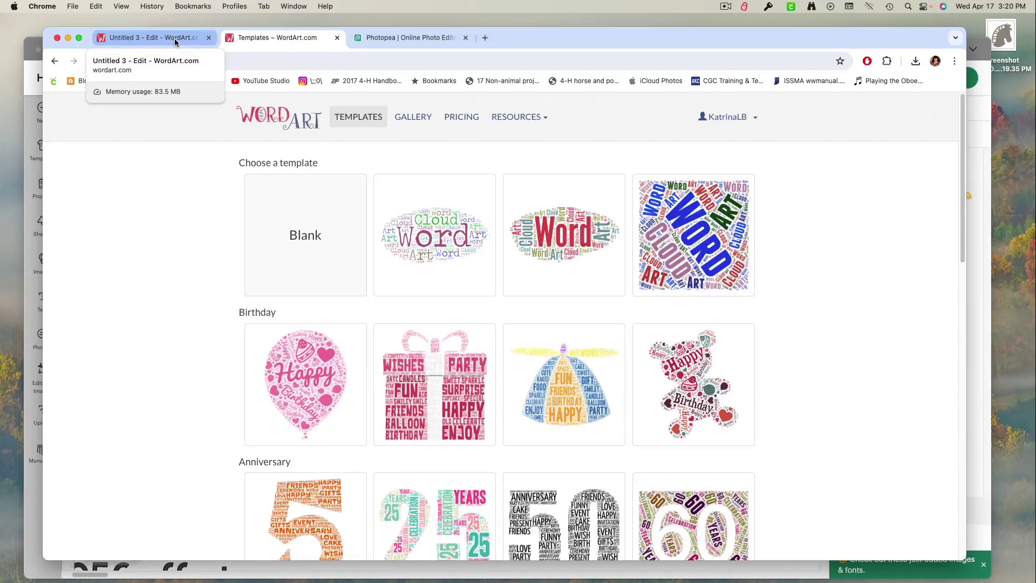
pyautogui.click(174, 38)
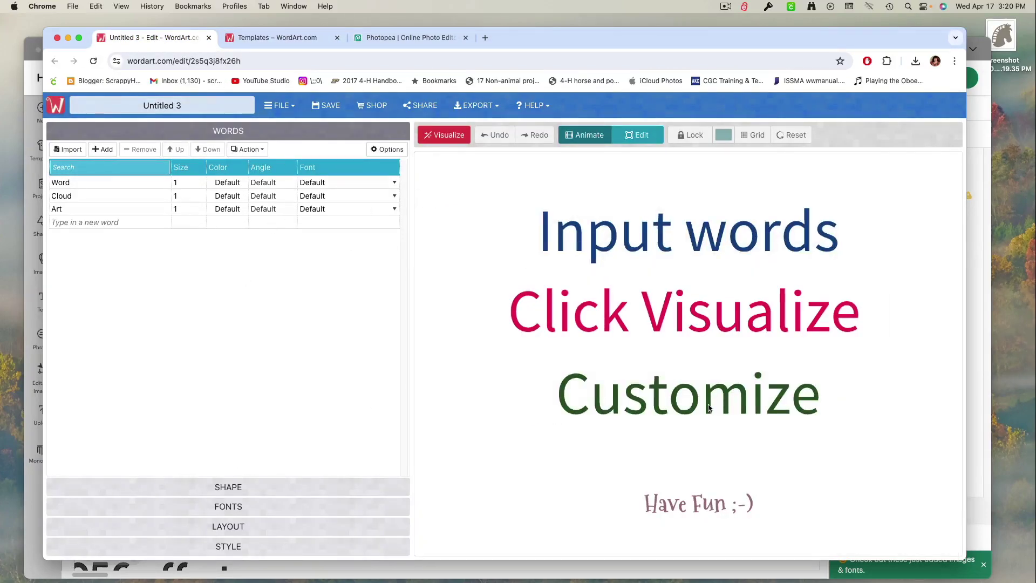
# Import the horse-head screenshot from this computer as a custom word cloud shape
pyautogui.click(277, 38)
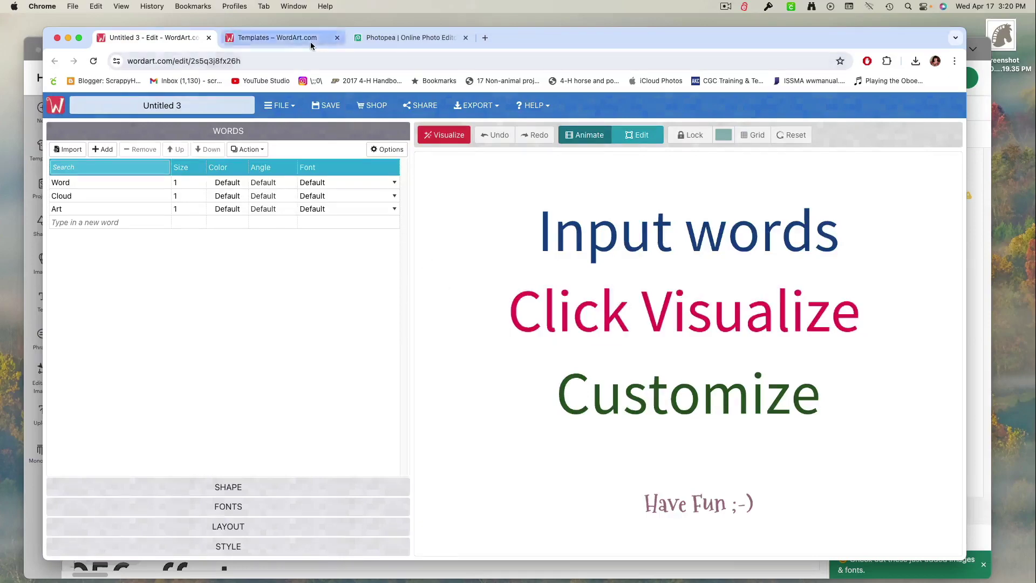
pyautogui.click(168, 38)
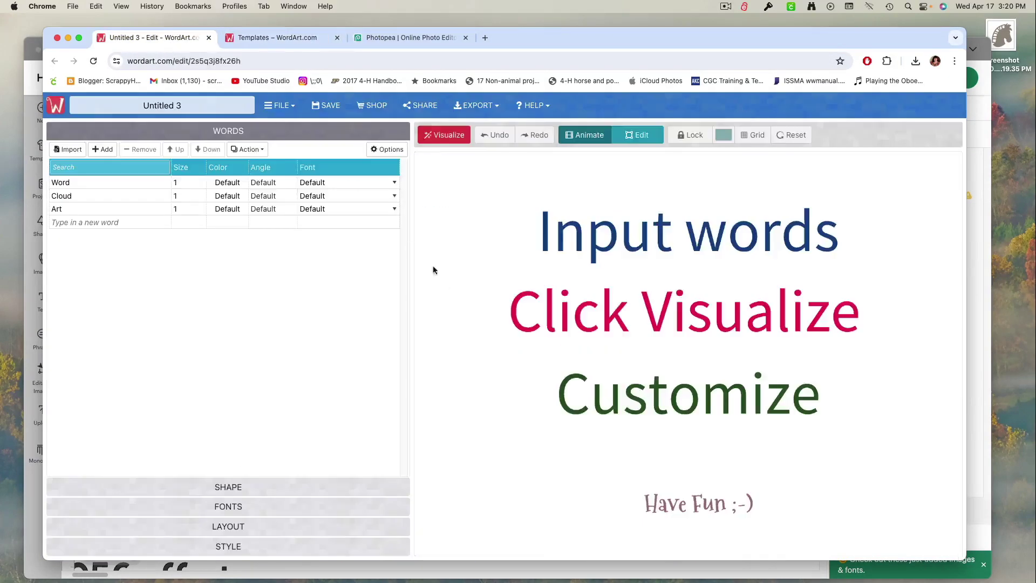
pyautogui.click(212, 488)
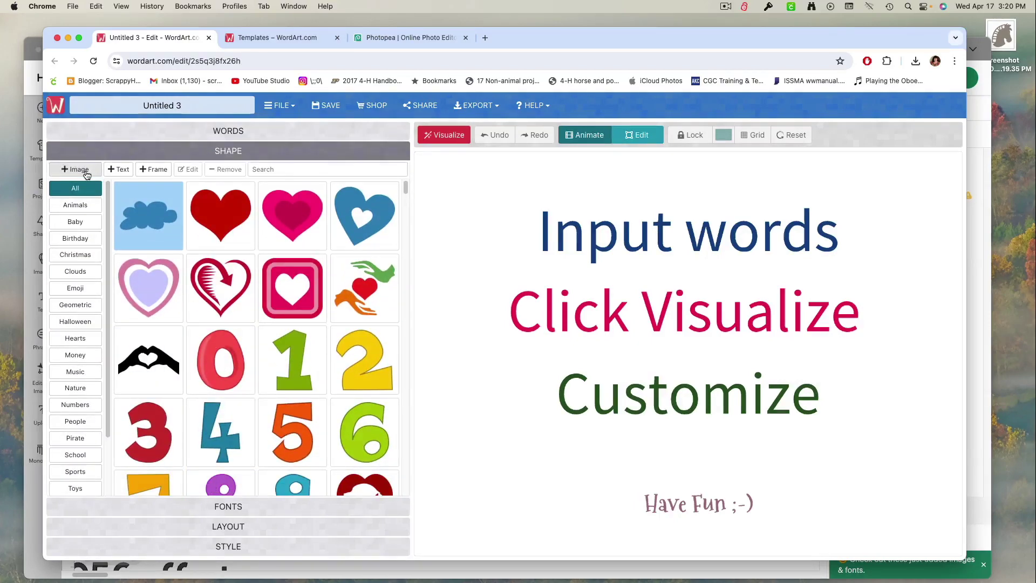
pyautogui.click(87, 175)
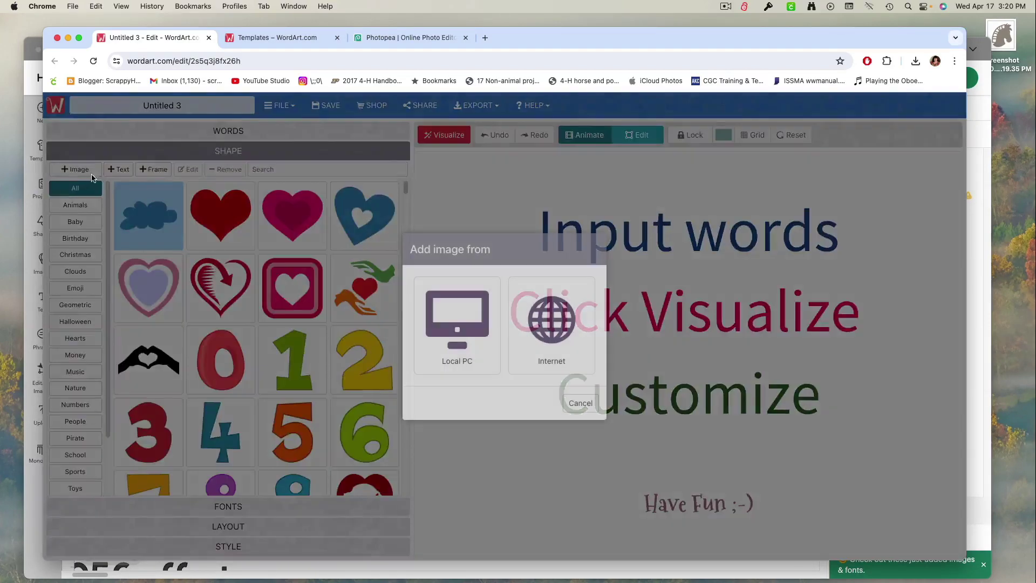
pyautogui.click(452, 329)
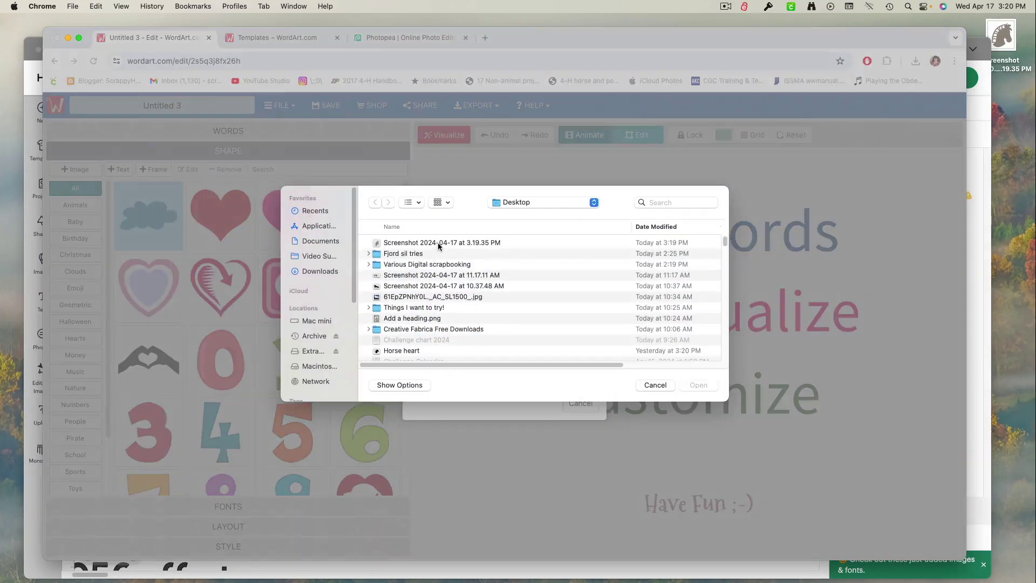
pyautogui.click(405, 244)
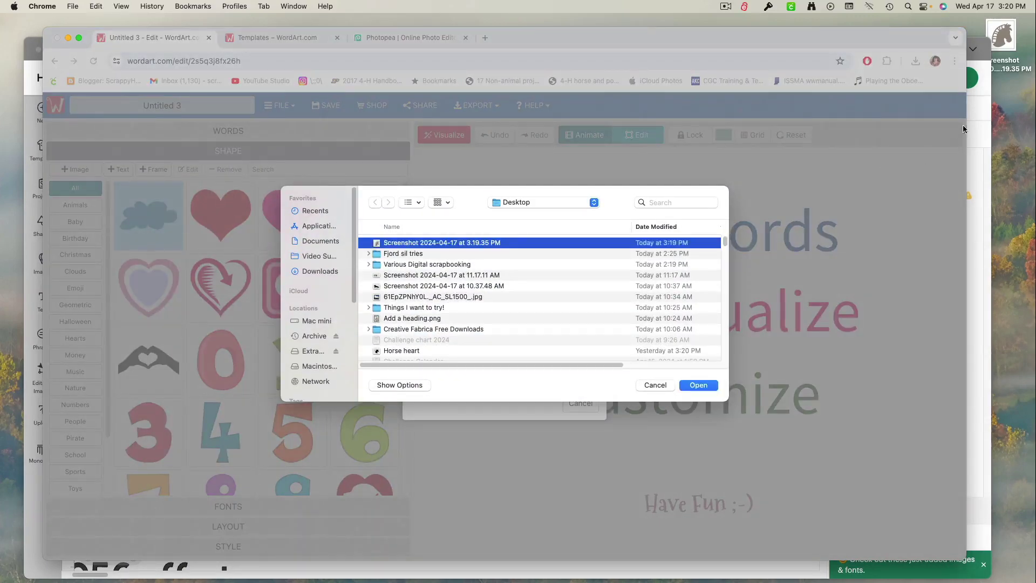
pyautogui.click(702, 385)
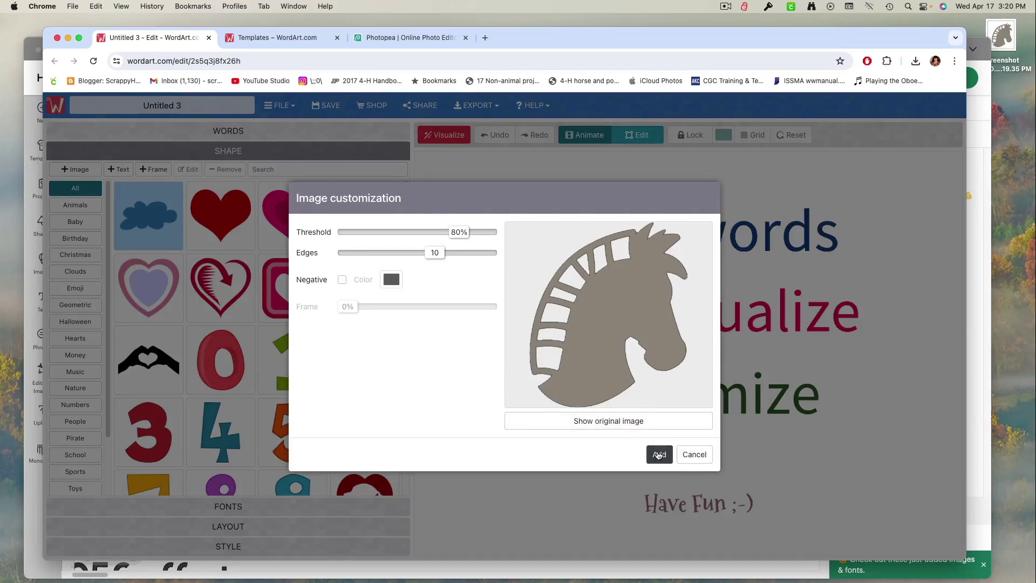
pyautogui.click(659, 456)
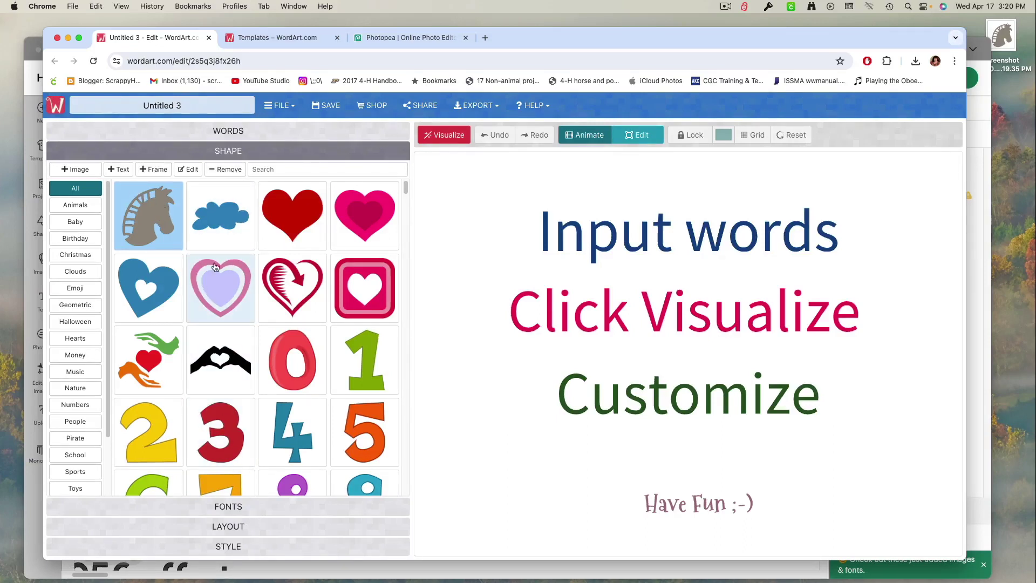
pyautogui.click(268, 134)
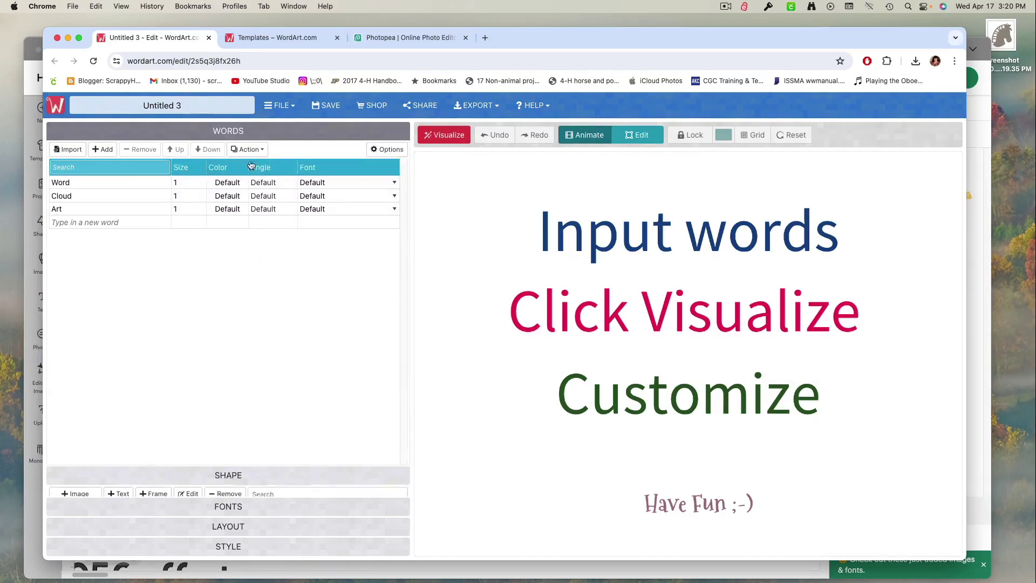
# Replace Word, Cloud and Art with Nurse, Wife and Mother, and add care taker
pyautogui.doubleClick(118, 182)
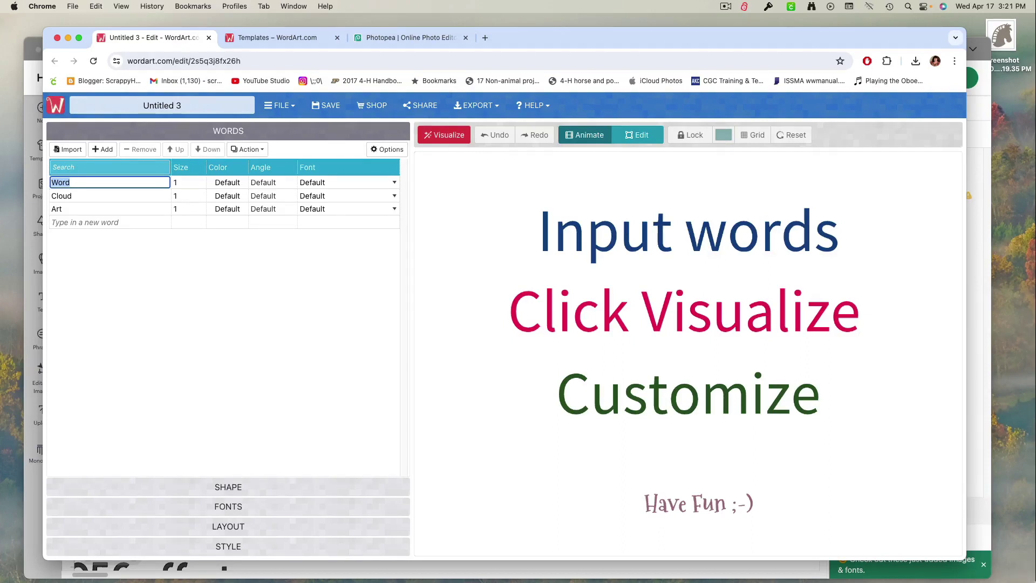
pyautogui.write('Nurse')
pyautogui.click(82, 193)
pyautogui.write('Wife')
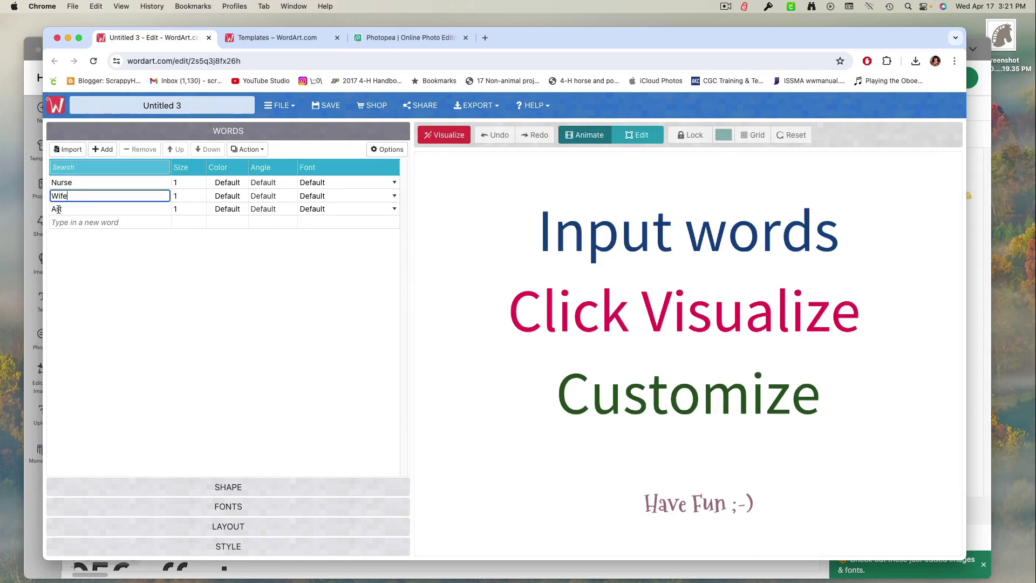
pyautogui.press('Return')
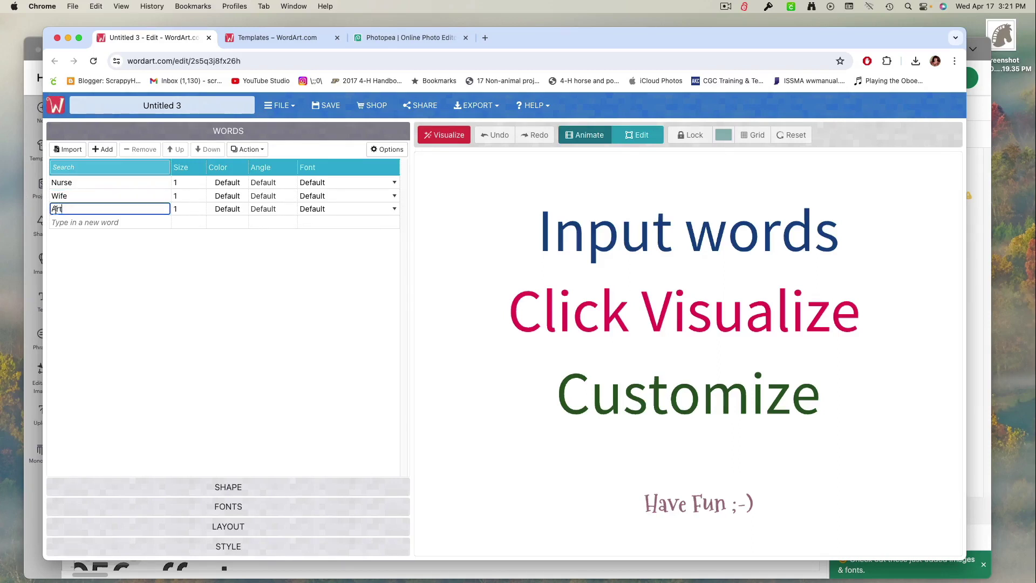
pyautogui.write('Mother')
pyautogui.press('Return')
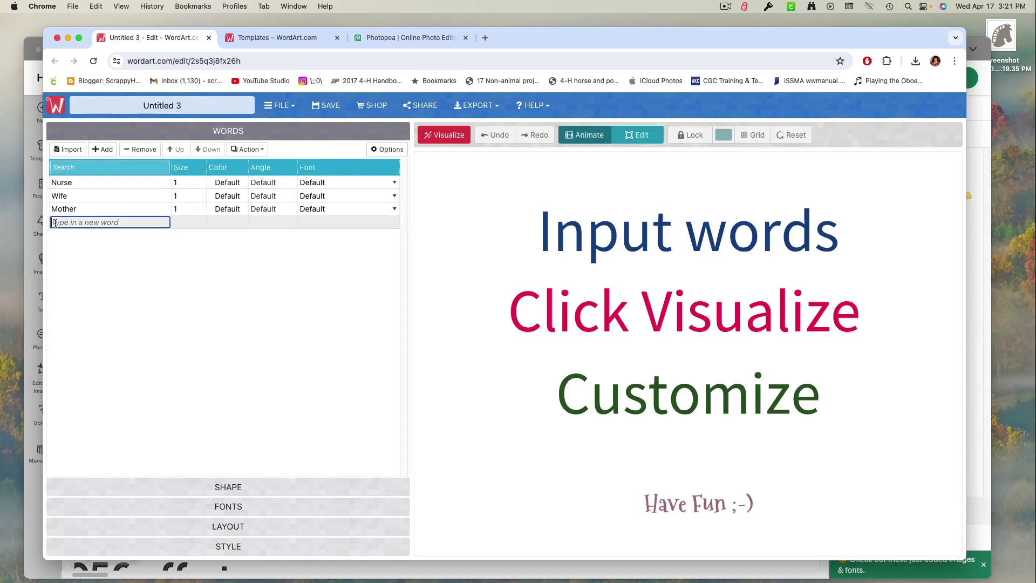
pyautogui.write('care taker')
pyautogui.press('Return')
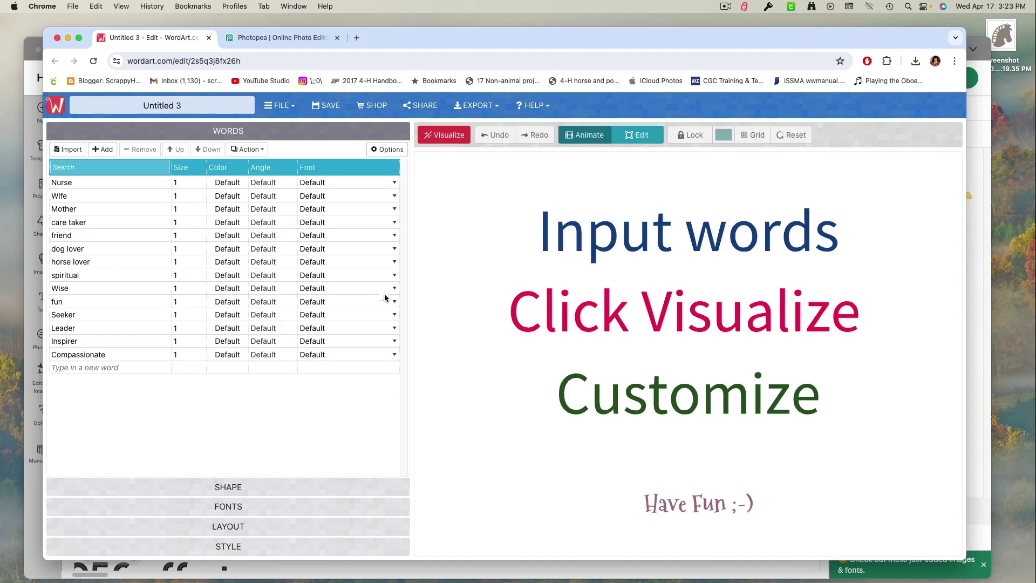
# Set fonts: Nurse BPreplay Bold, Wife Dirty Fox, Mother Griffy, care taker Kaushan Script, friend Playfair Bold Italic
pyautogui.click(328, 182)
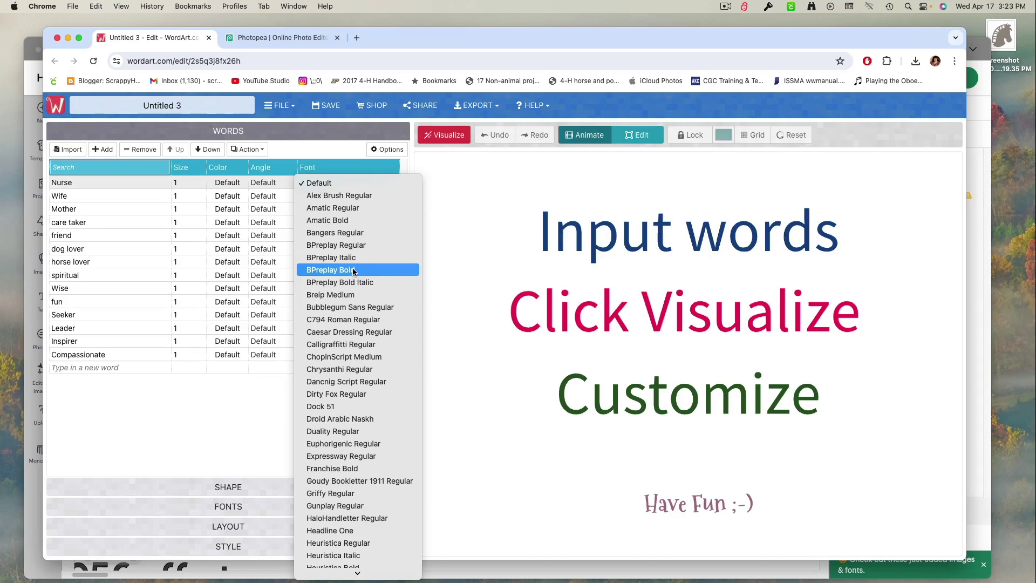
pyautogui.click(353, 270)
pyautogui.click(324, 200)
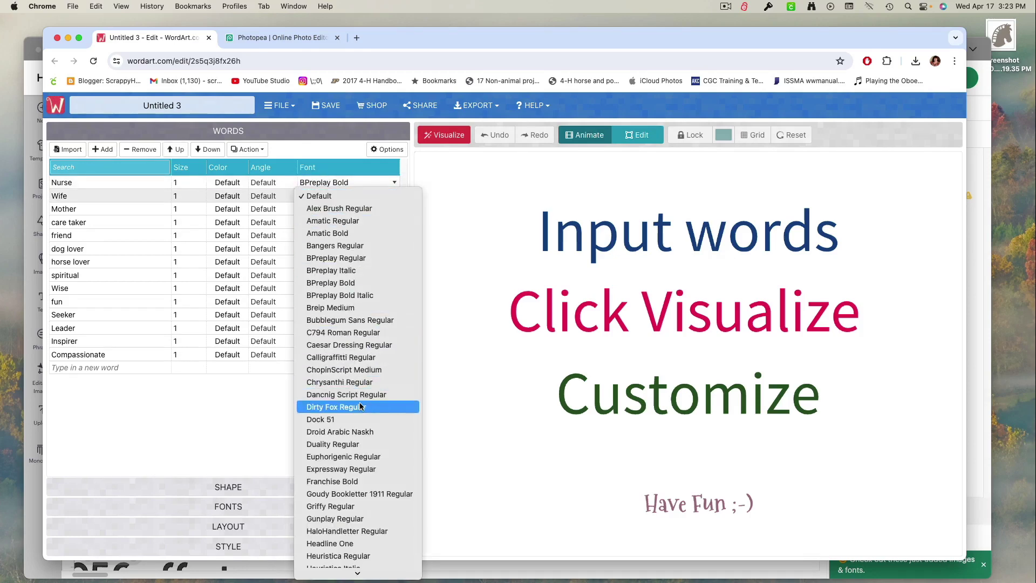
pyautogui.click(360, 407)
pyautogui.click(330, 209)
pyautogui.click(331, 519)
pyautogui.click(329, 222)
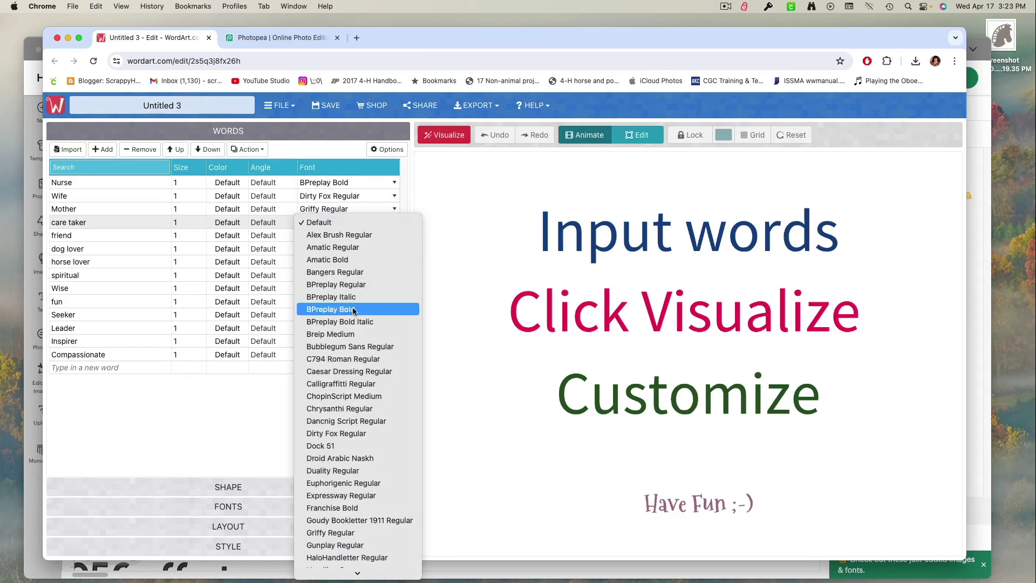
pyautogui.click(350, 460)
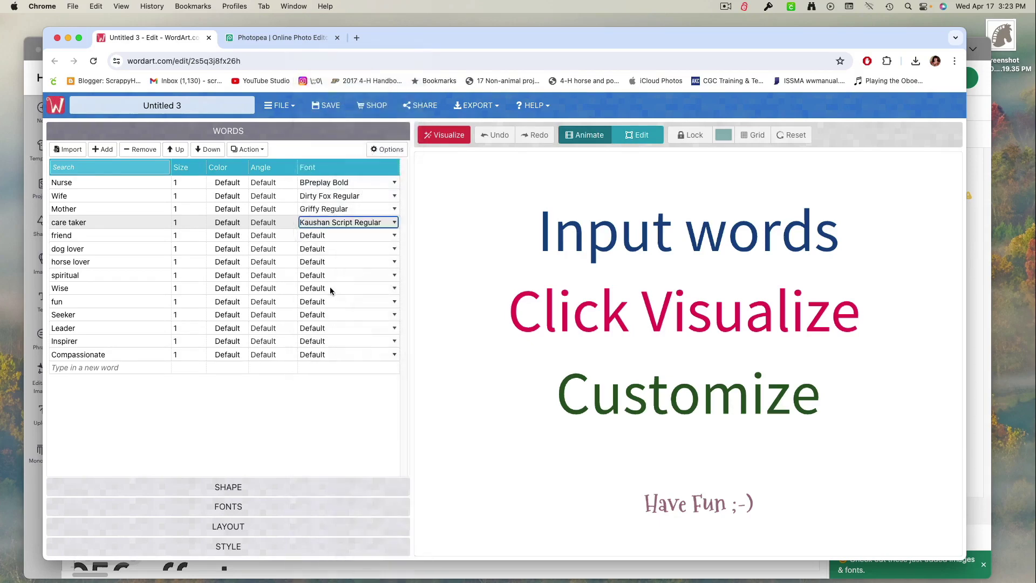
pyautogui.click(323, 238)
pyautogui.scroll(-10, 356, 486)
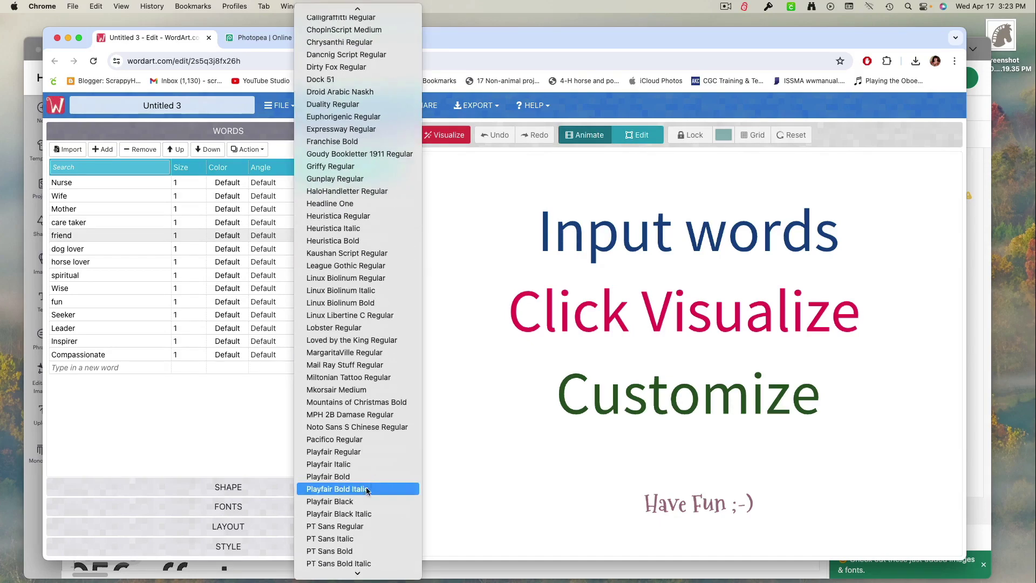
pyautogui.click(366, 489)
# Set fonts: dog lover Chrysanthi, horse lover Kaushan Script, spiritual Mkorsair, Wise Traveling Typewriter, fun Bubblegum Sans
pyautogui.click(334, 249)
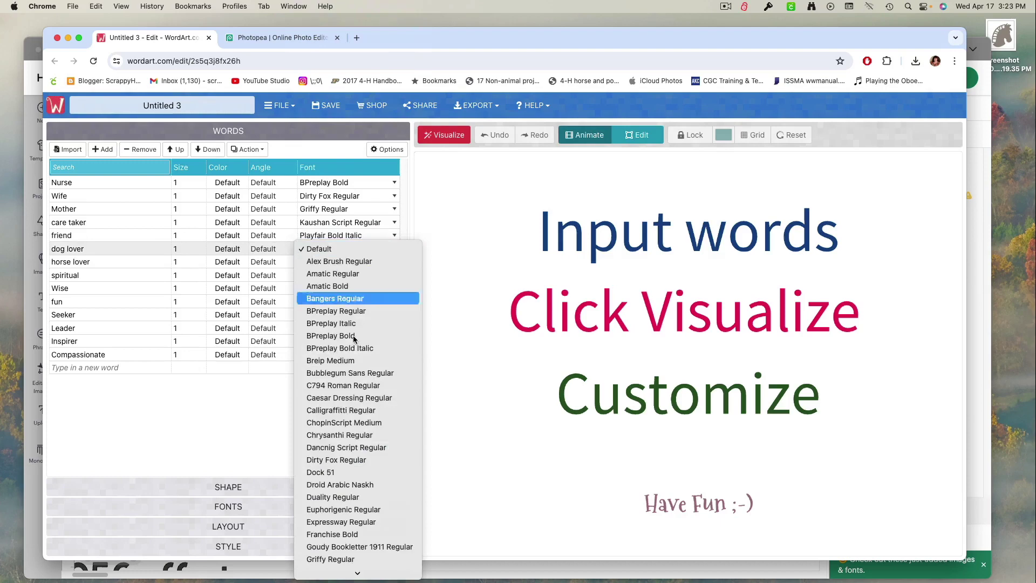
pyautogui.click(367, 435)
pyautogui.click(335, 262)
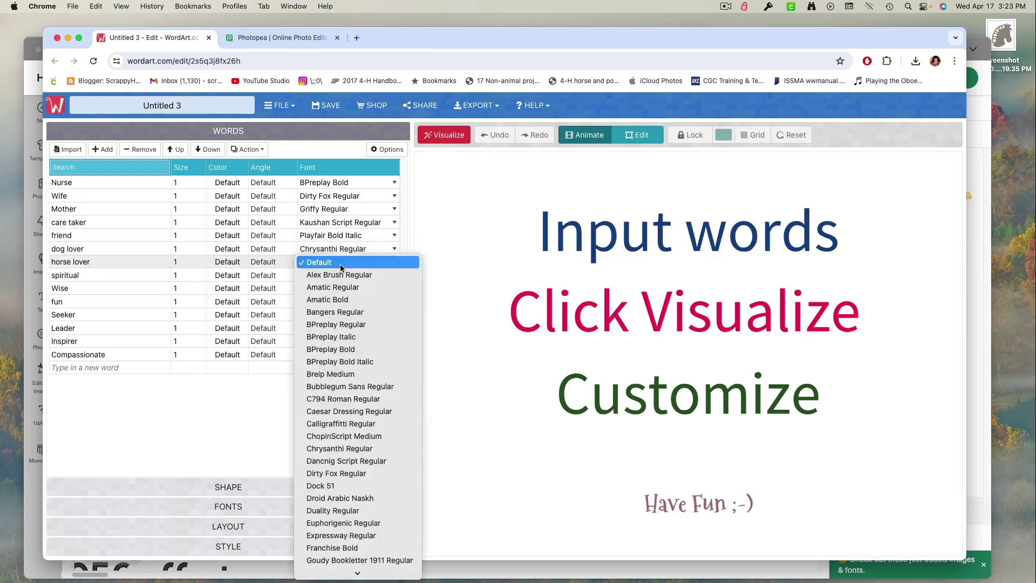
pyautogui.scroll(-5, 346, 382)
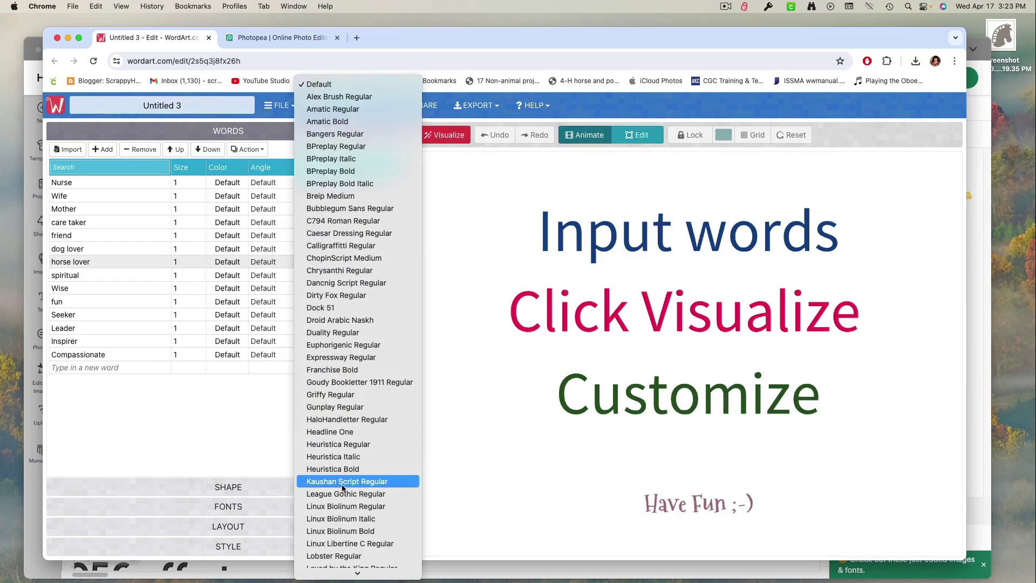
pyautogui.press('Return')
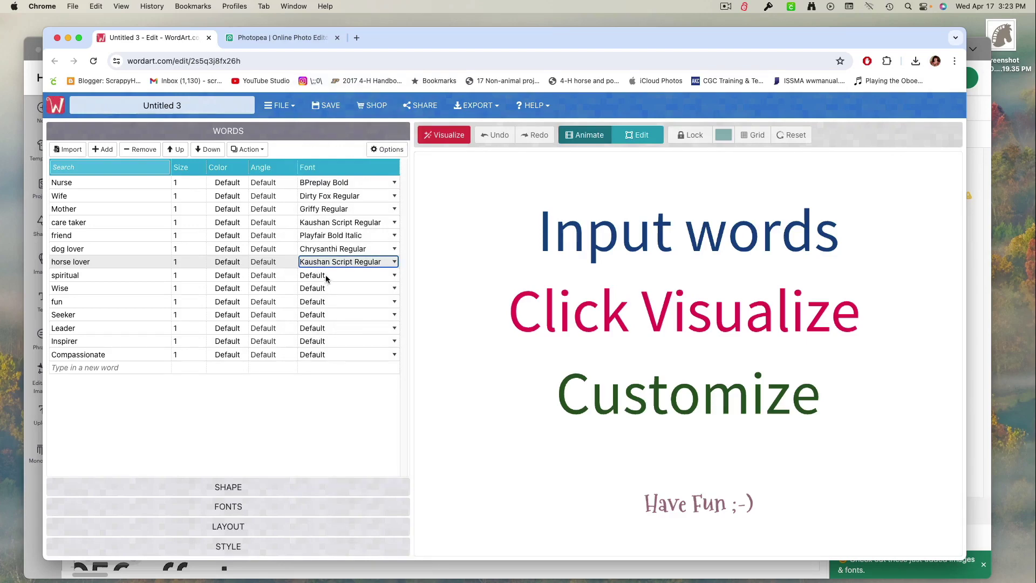
pyautogui.click(327, 276)
pyautogui.scroll(-5, 330, 378)
pyautogui.click(335, 465)
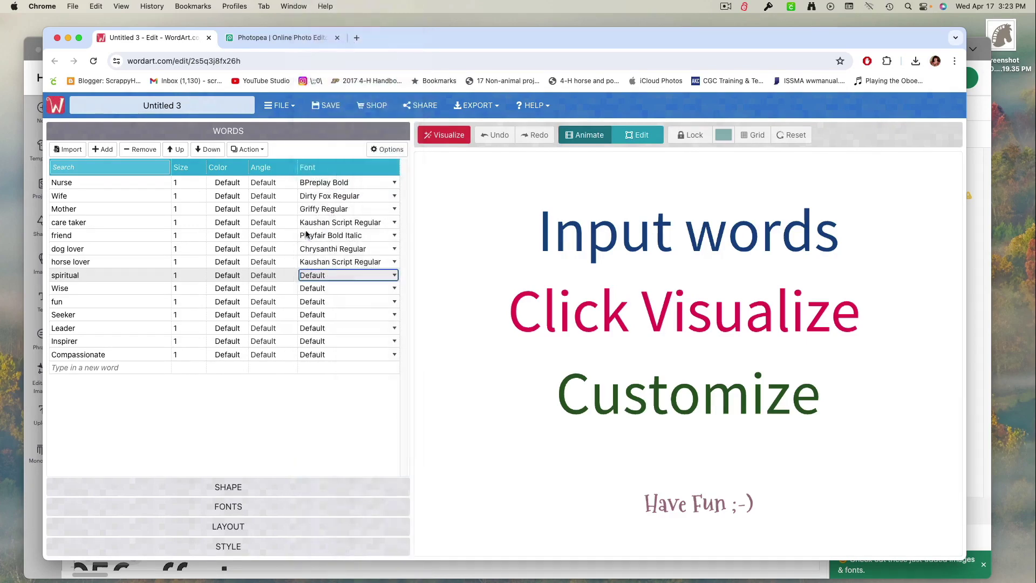
pyautogui.click(333, 289)
pyautogui.scroll(-10, 336, 363)
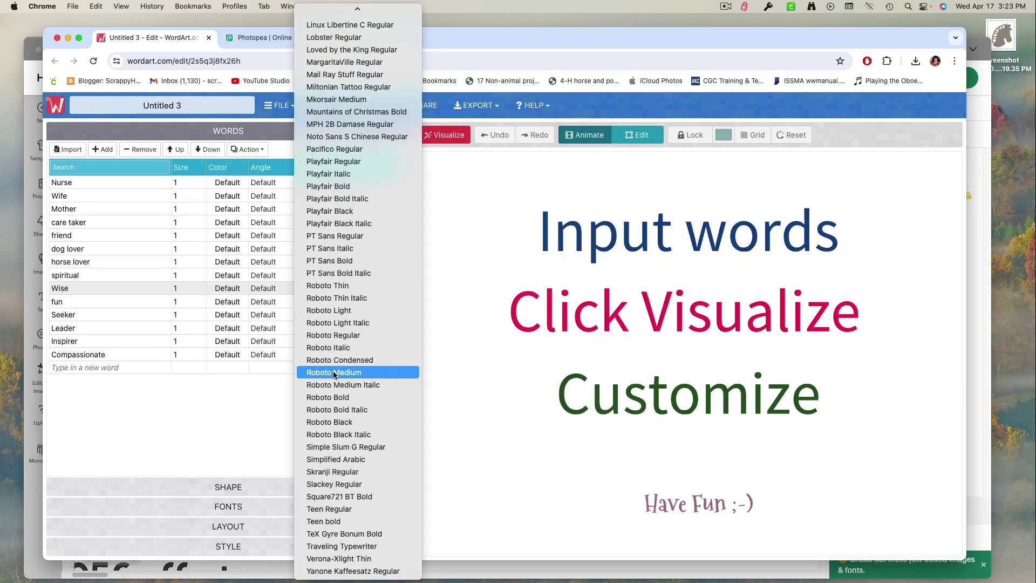
pyautogui.click(331, 546)
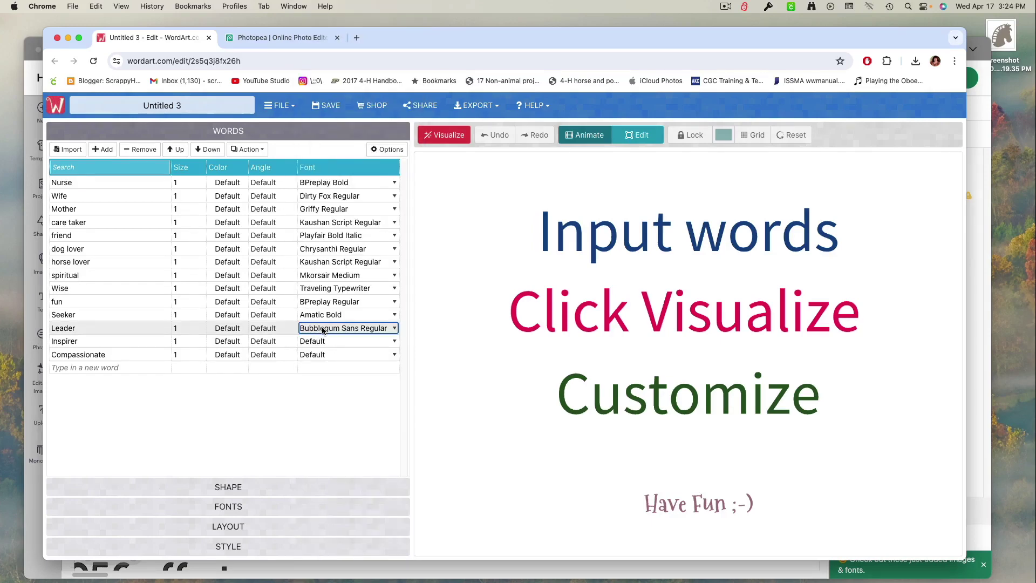
pyautogui.click(327, 306)
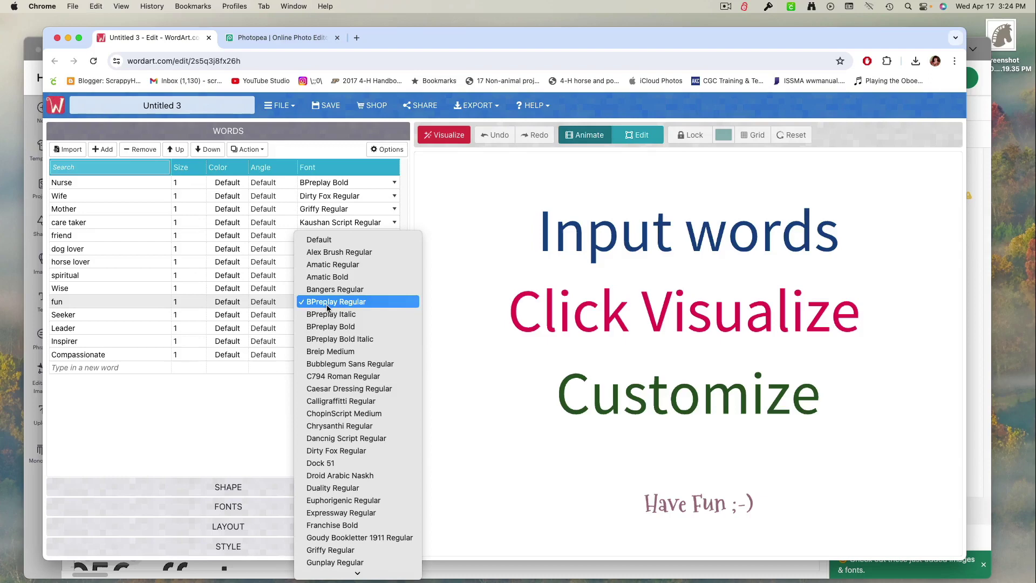
pyautogui.click(347, 364)
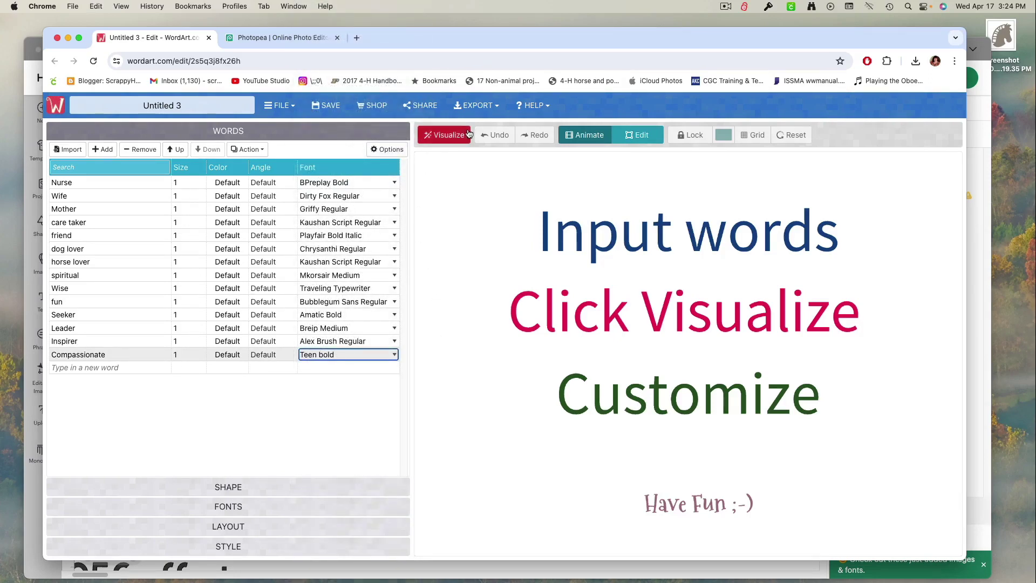
# Visualize the horse-head cloud, switching Wife to Chrysanthi, Mother to Heuristica and Leader to Calligraffitti
pyautogui.click(441, 135)
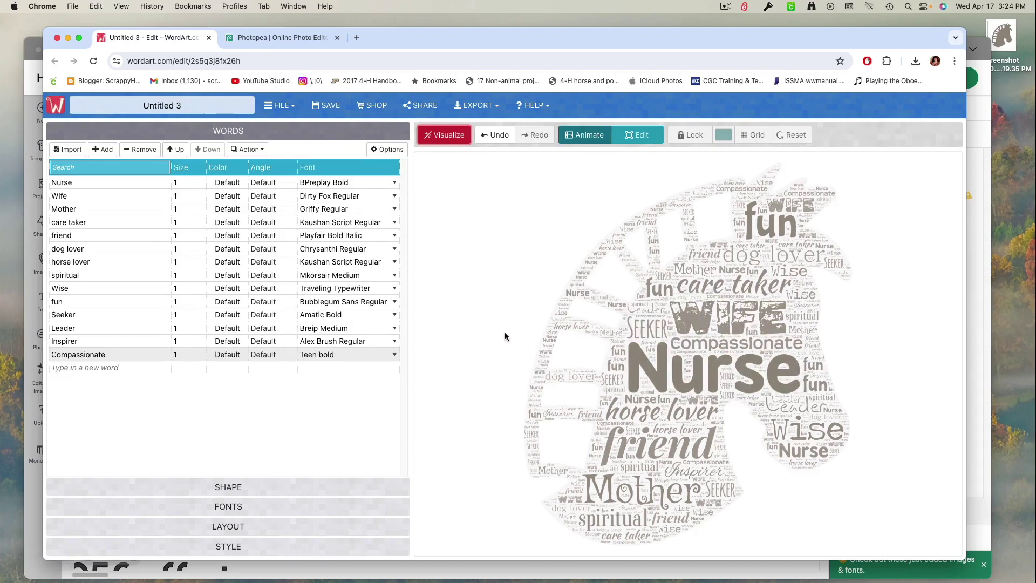
pyautogui.click(321, 199)
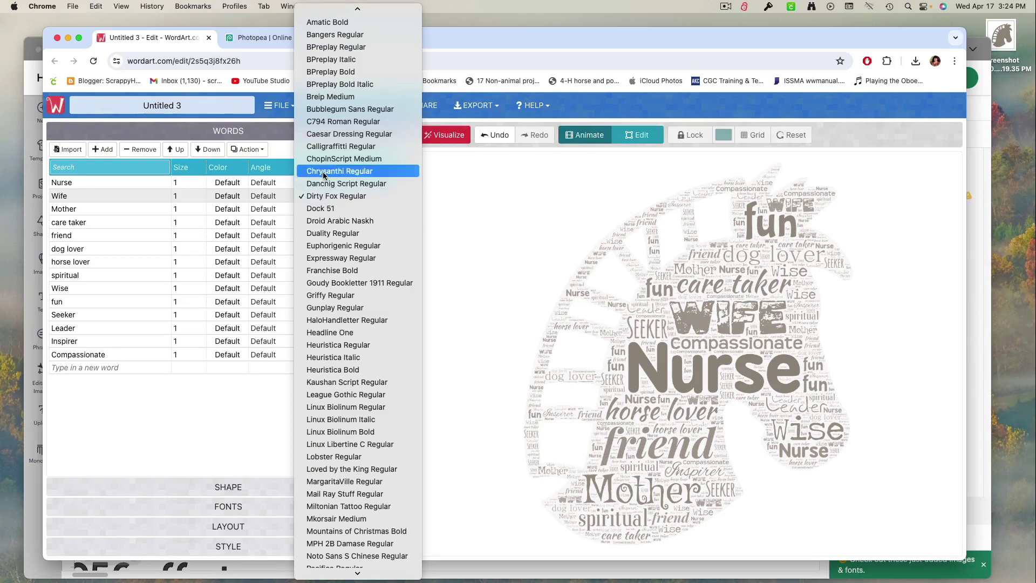
pyautogui.click(324, 176)
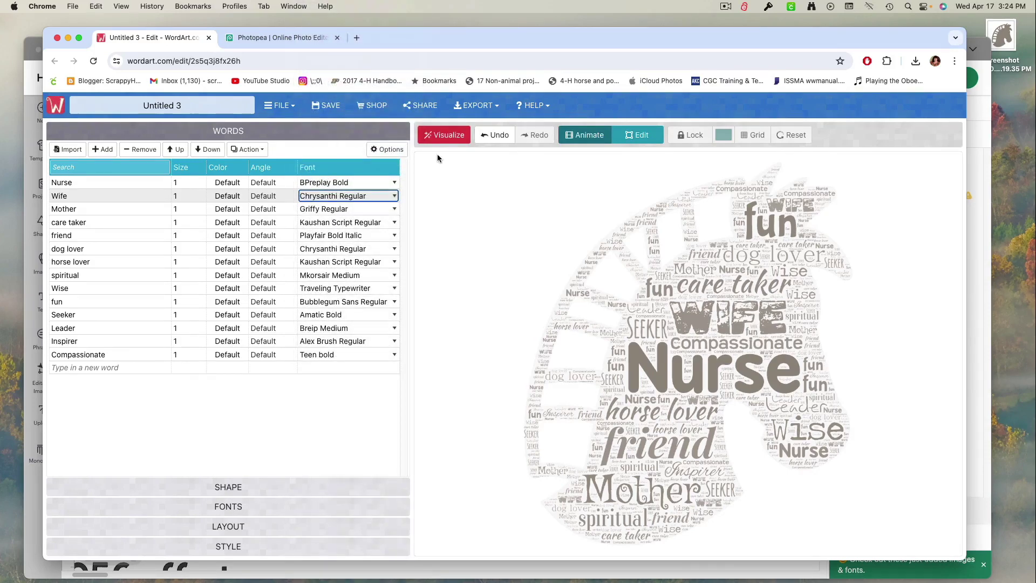
pyautogui.click(438, 136)
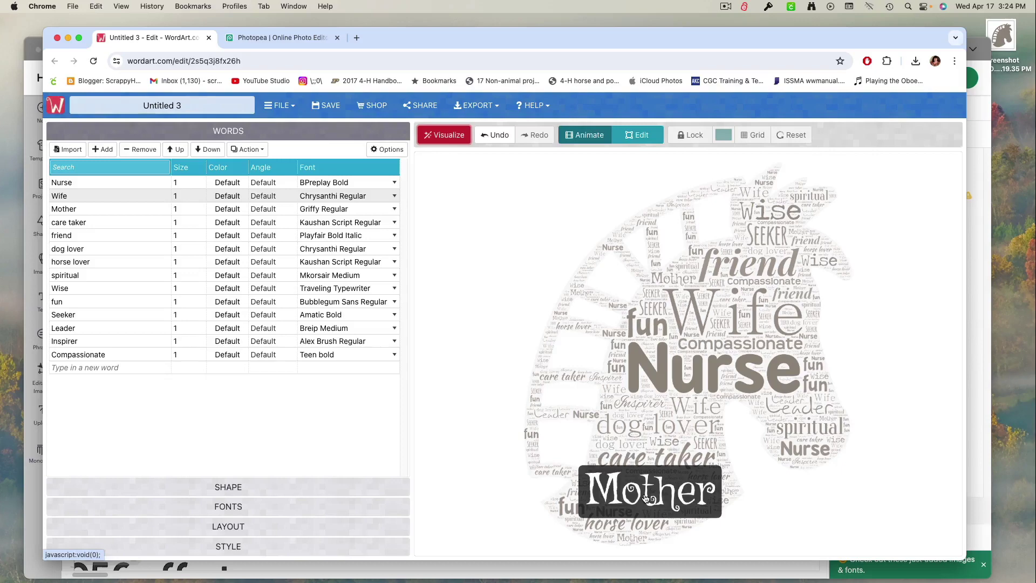
pyautogui.click(361, 211)
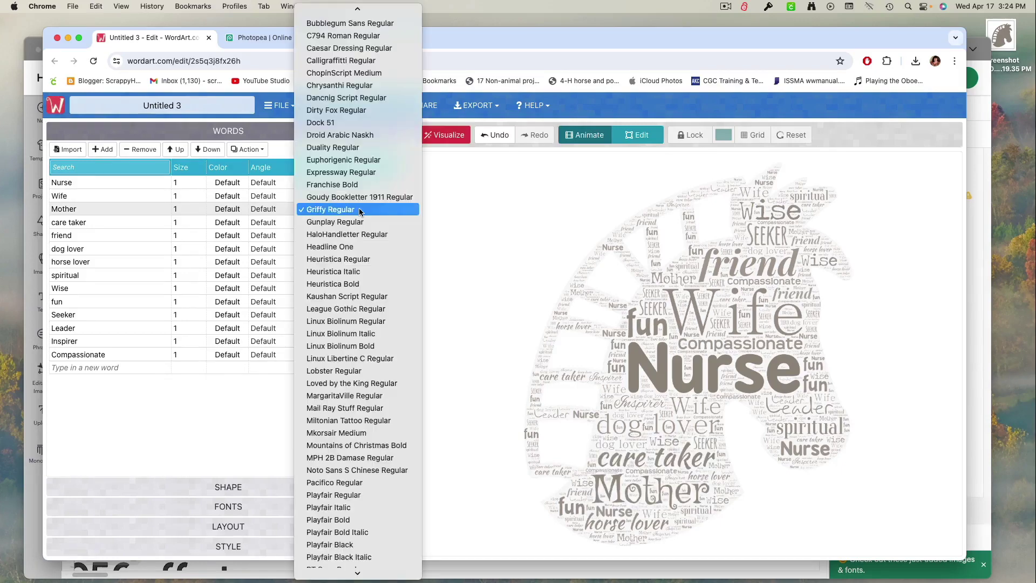
pyautogui.click(359, 261)
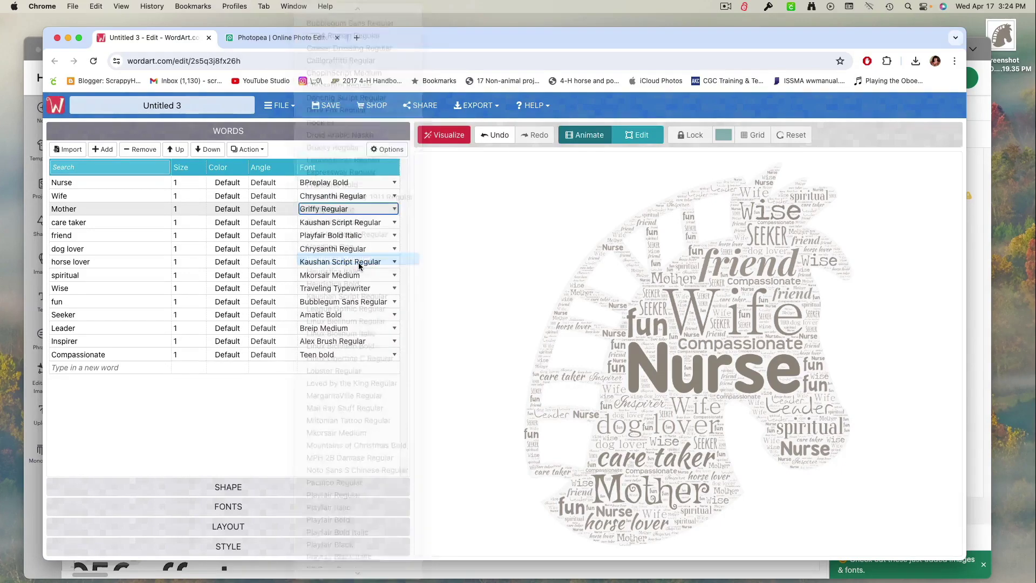
pyautogui.click(449, 138)
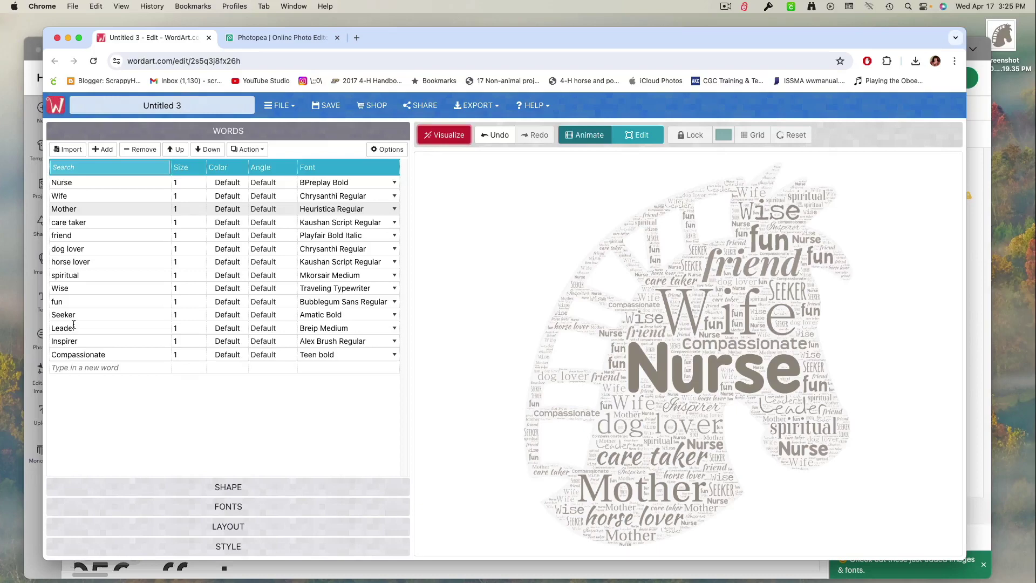
pyautogui.click(308, 329)
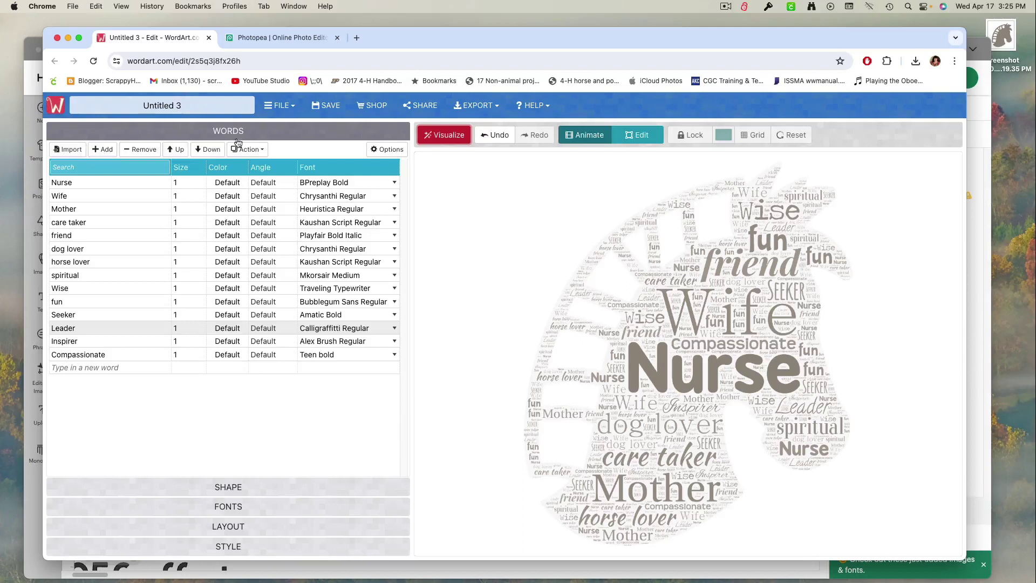
pyautogui.click(270, 186)
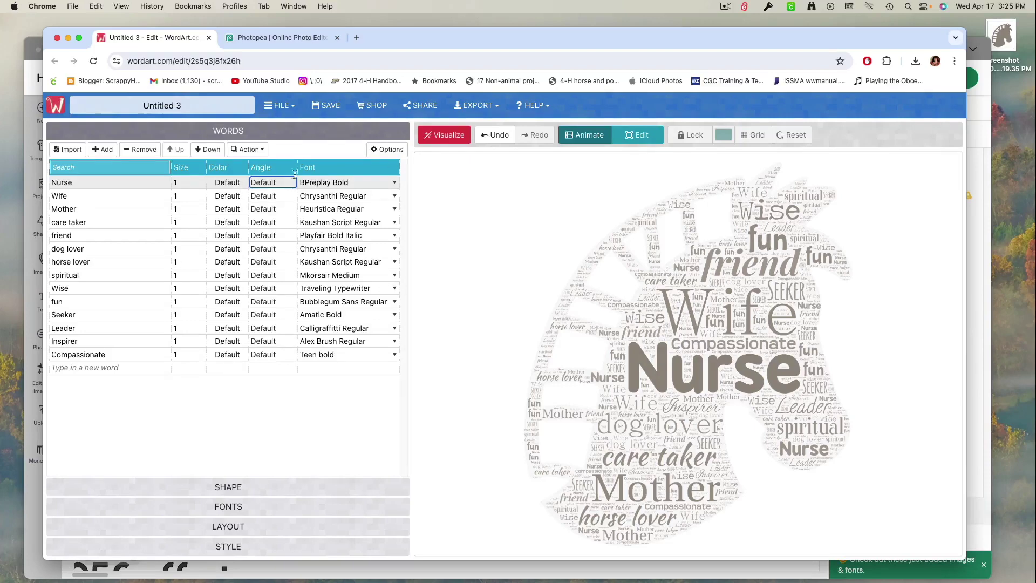
# Colour Nurse, Wife and Mother in the dark brown #24110B
pyautogui.click(231, 183)
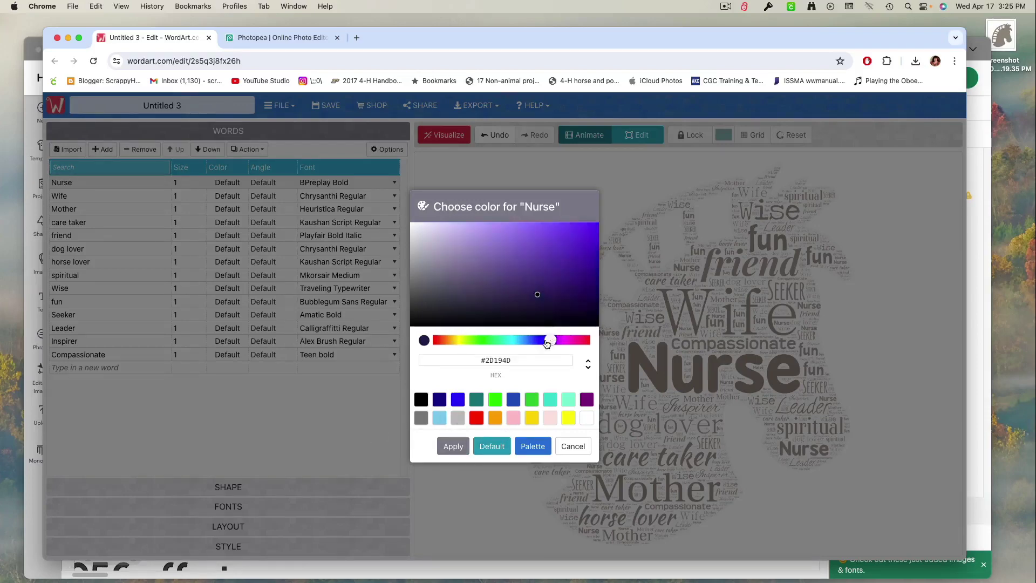
pyautogui.moveTo(546, 340); pyautogui.dragTo(489, 360)
pyautogui.click(454, 446)
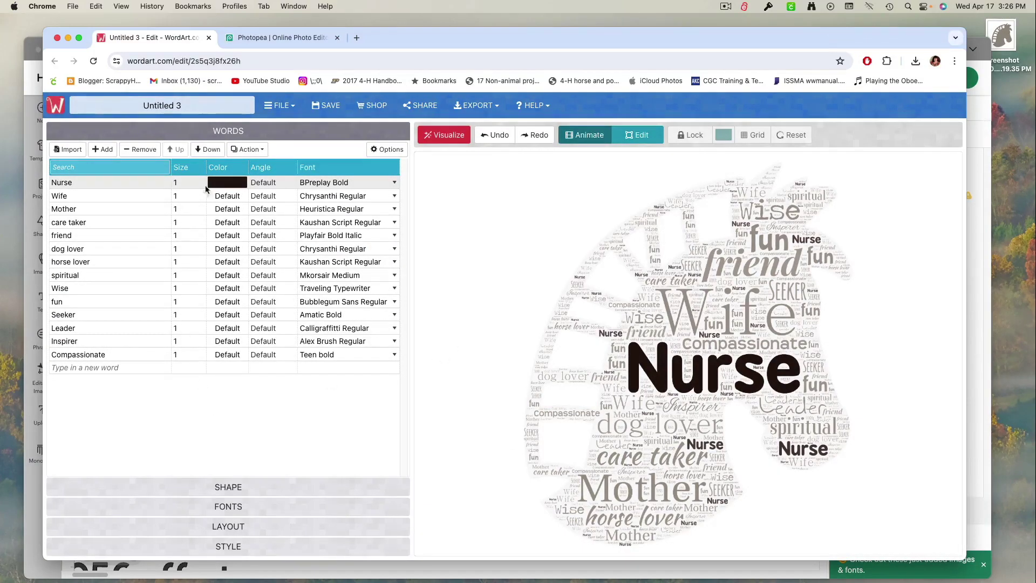
pyautogui.click(222, 197)
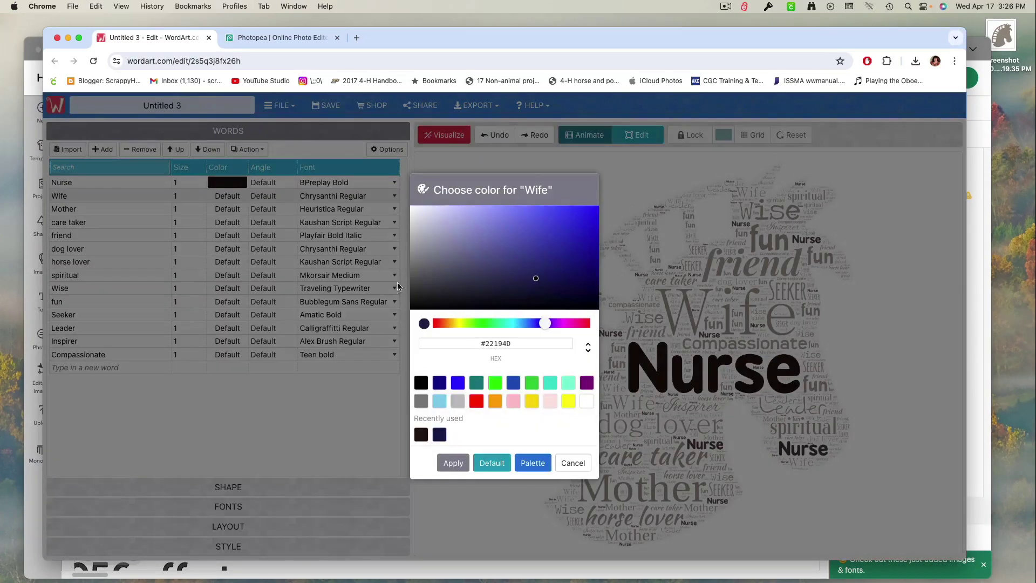
pyautogui.click(416, 430)
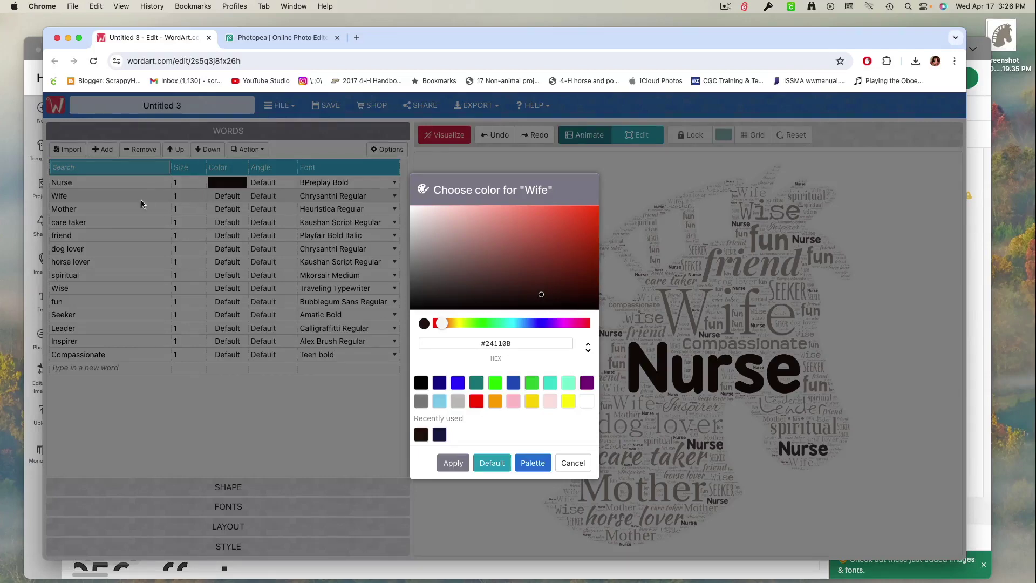
pyautogui.click(455, 463)
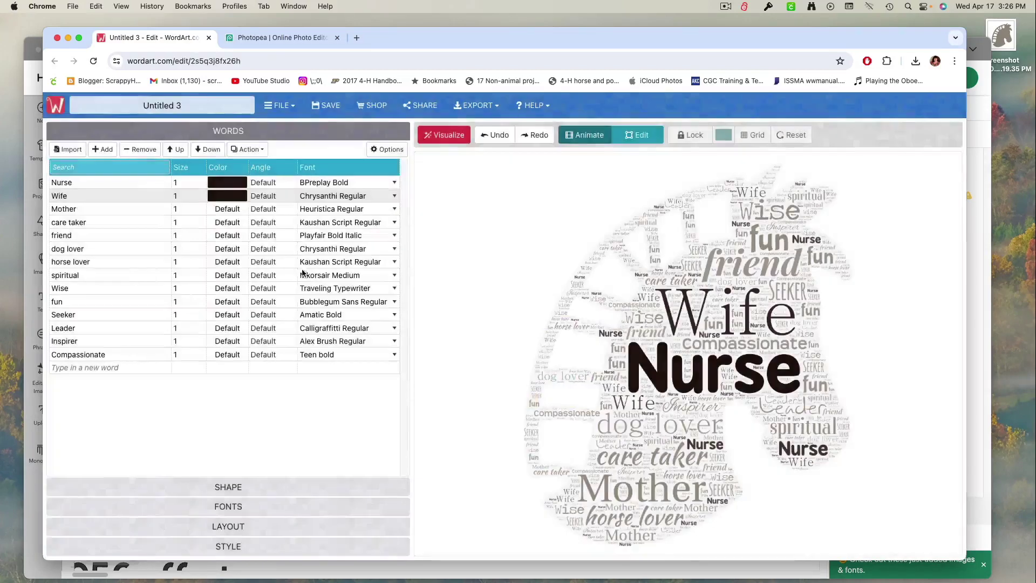
pyautogui.click(228, 210)
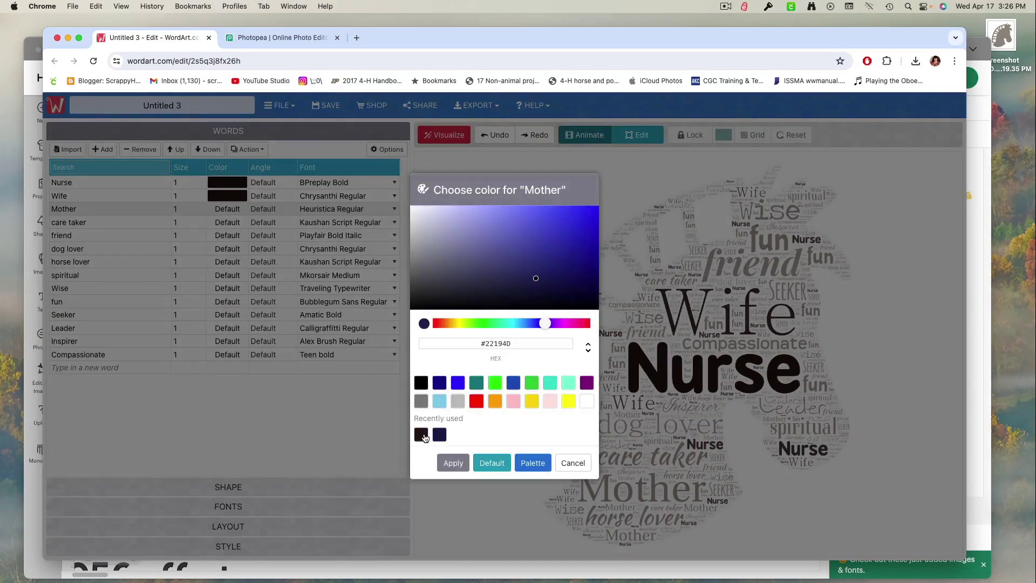
pyautogui.click(421, 435)
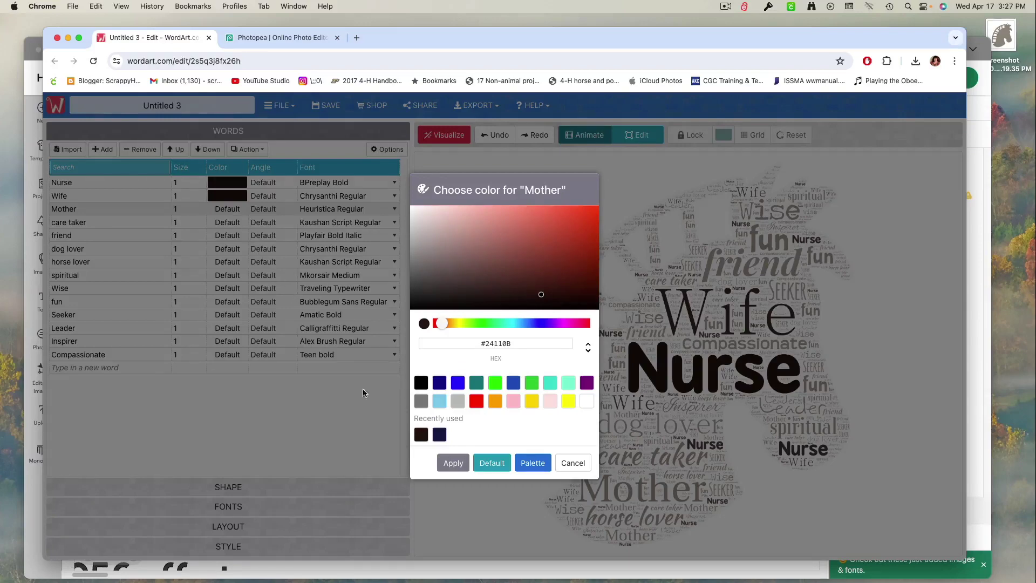
pyautogui.click(448, 462)
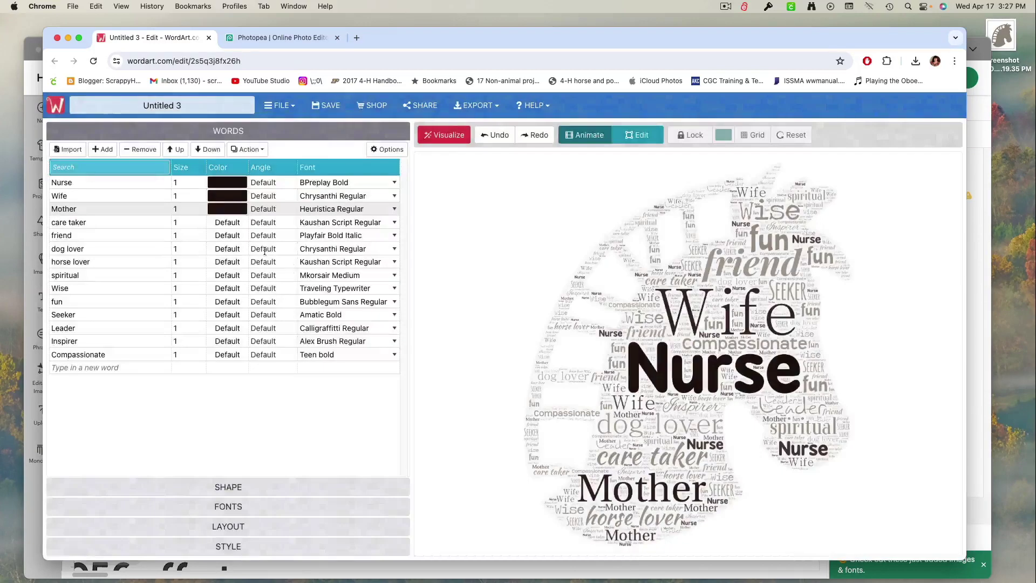
# Apply the same dark brown #24110B to care taker, friend, dog lover and the remaining words
pyautogui.click(227, 222)
pyautogui.click(421, 434)
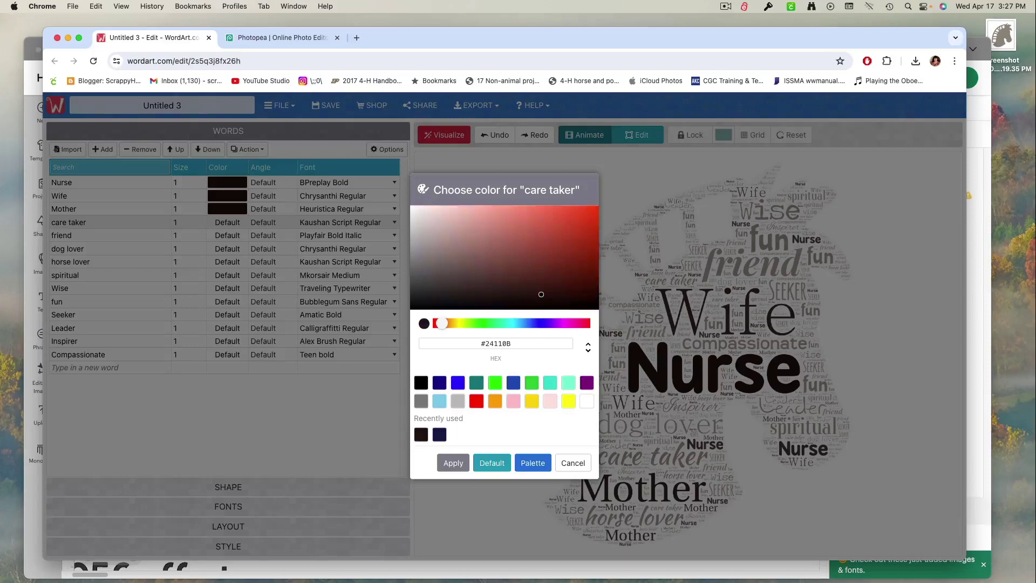
pyautogui.click(453, 463)
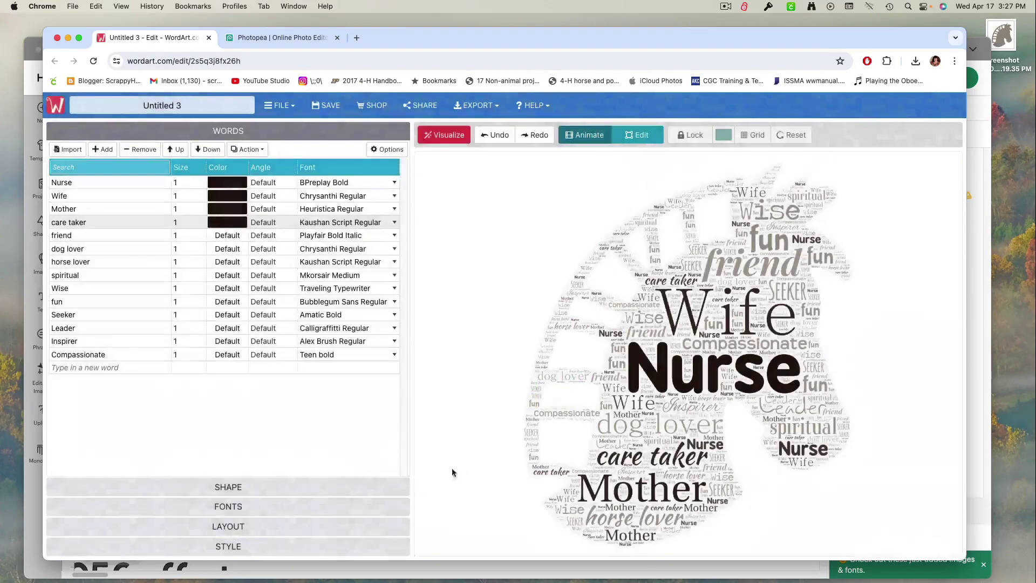
pyautogui.click(218, 238)
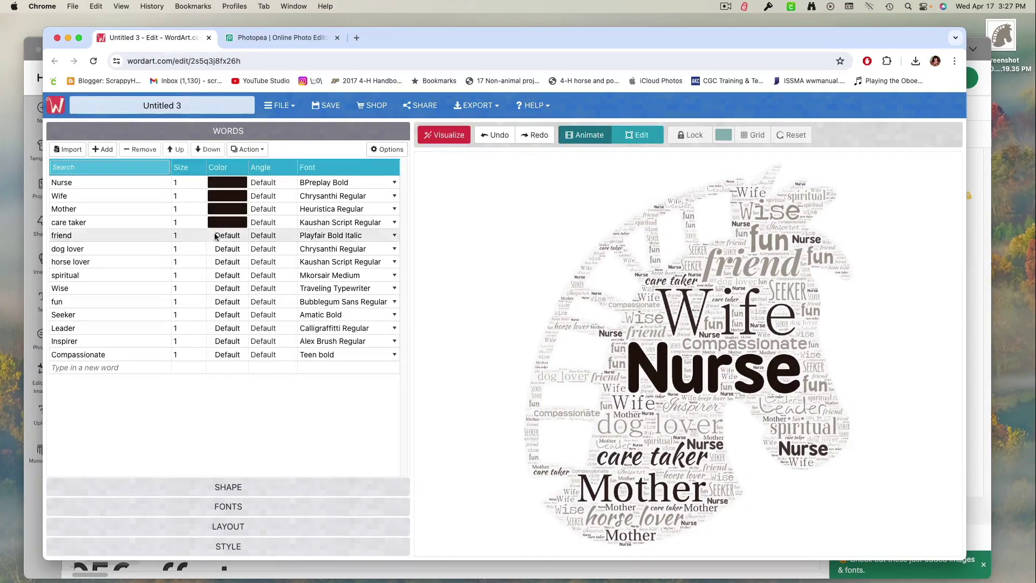
pyautogui.click(421, 435)
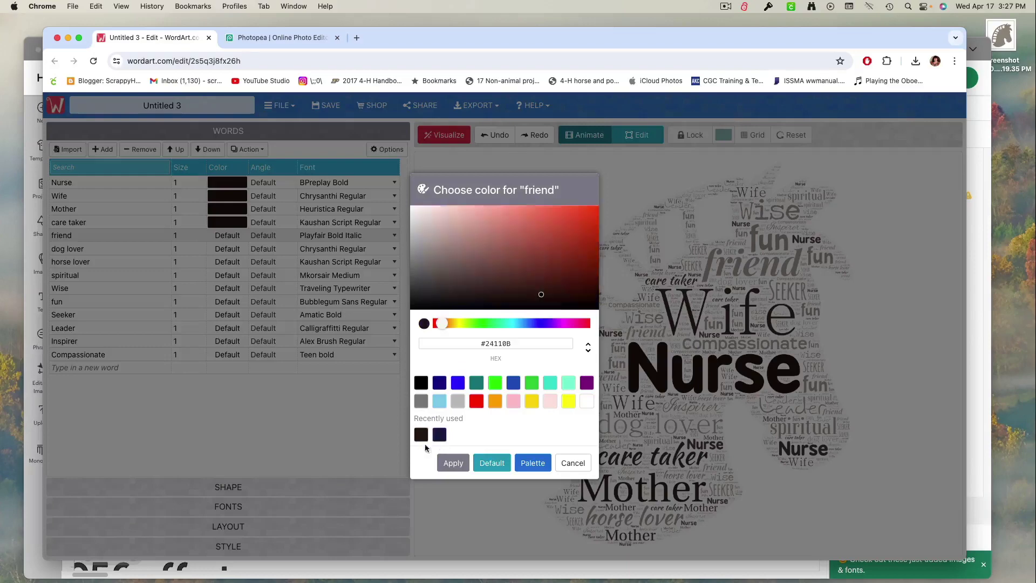
pyautogui.click(454, 463)
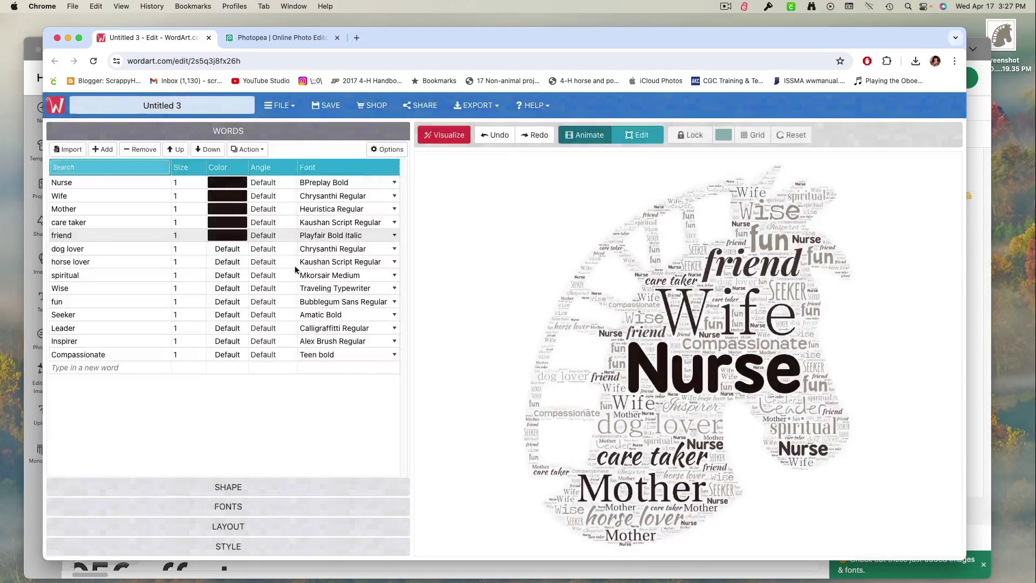
pyautogui.click(234, 252)
pyautogui.click(421, 435)
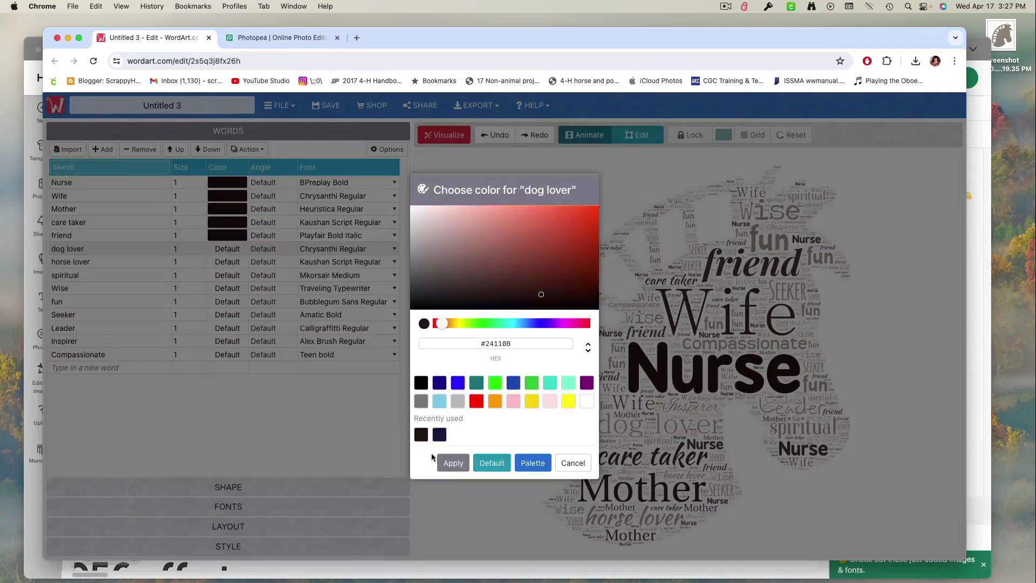
pyautogui.click(438, 463)
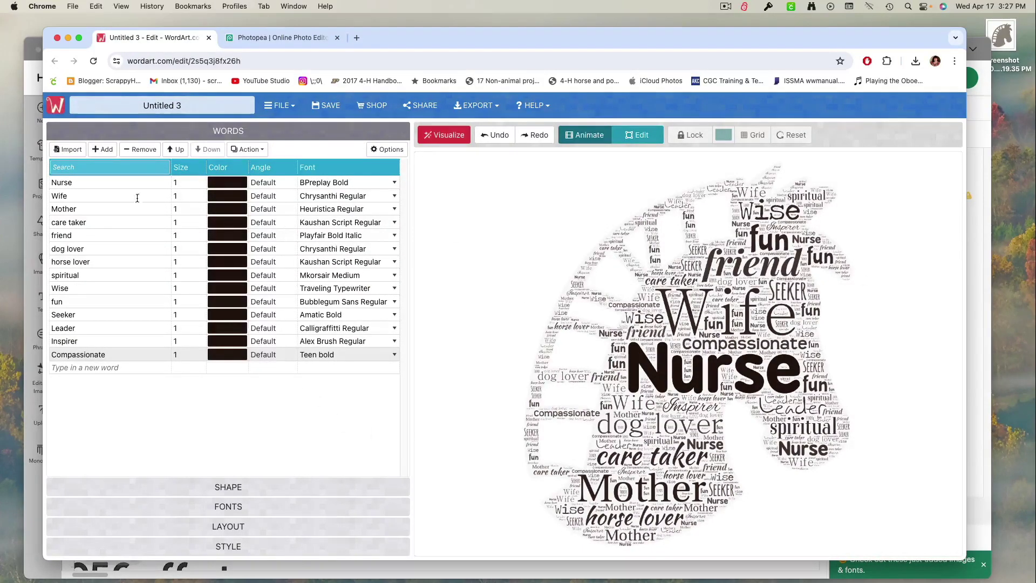
pyautogui.click(325, 184)
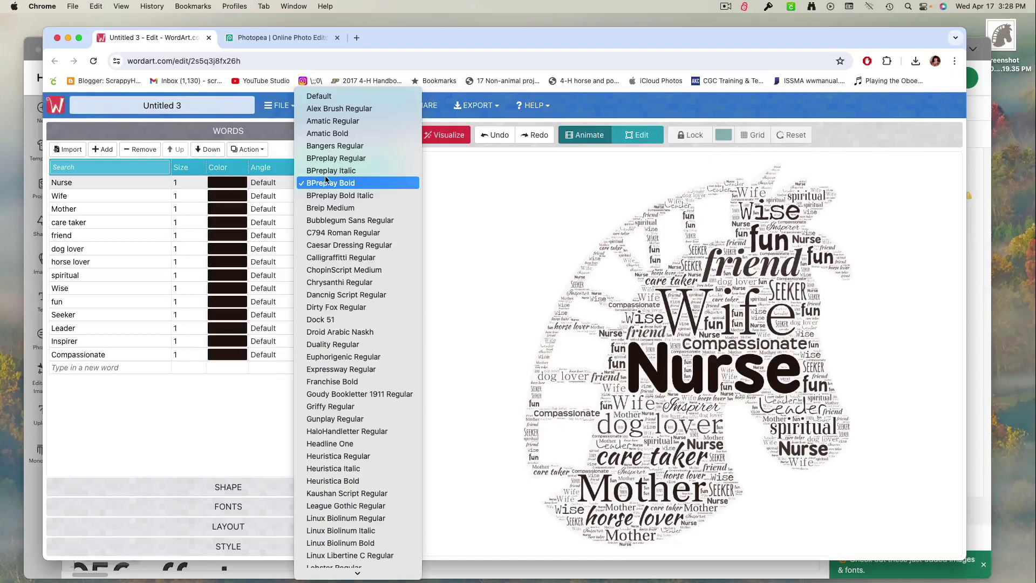
# Change Nurse's font to Breip Medium, re-visualize, and download the cloud as a free PNG
pyautogui.click(331, 210)
pyautogui.click(448, 135)
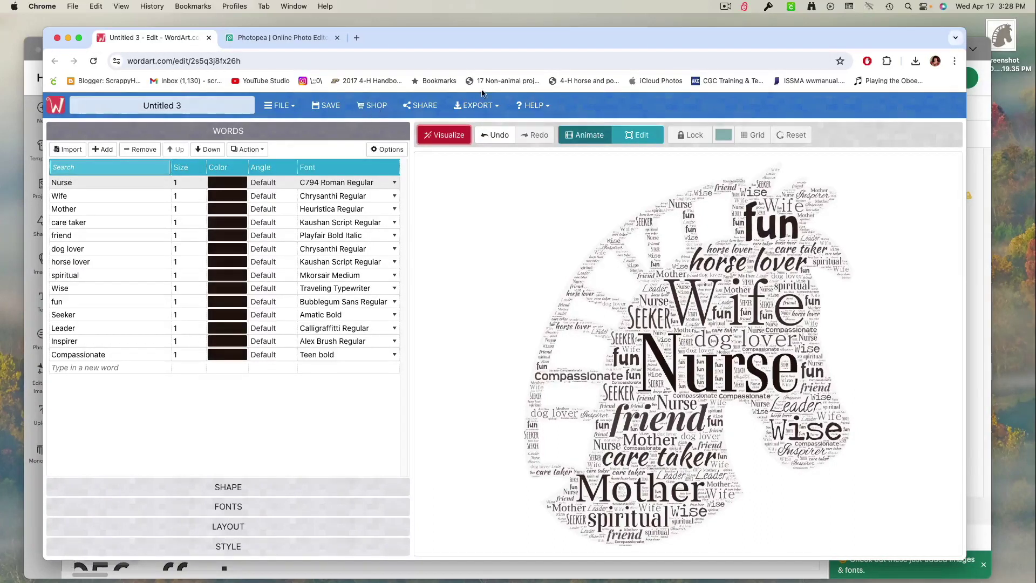
pyautogui.click(463, 106)
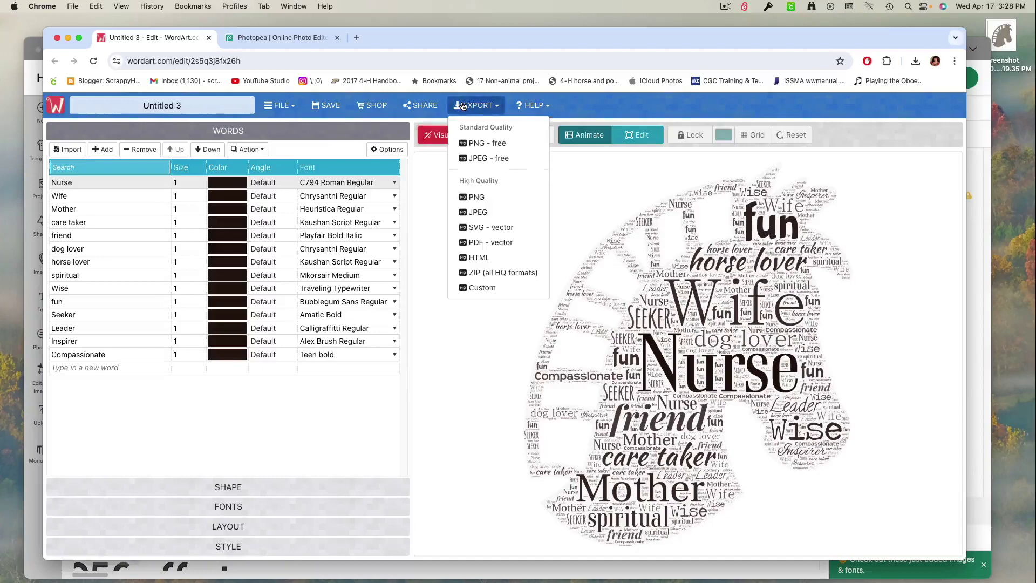
pyautogui.click(478, 145)
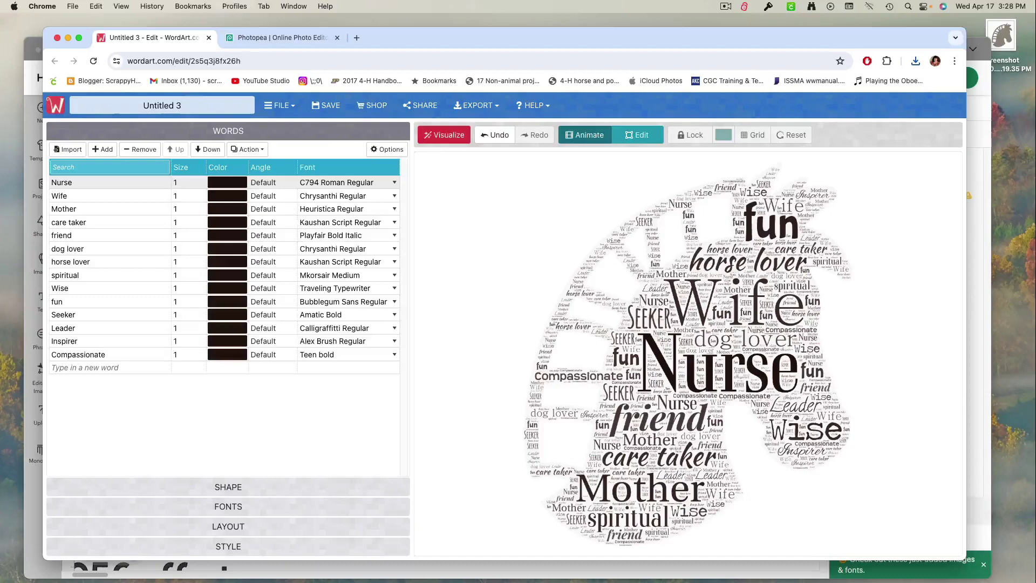
# Place the downloaded PNG on the desktop and shift the WordArt window up and left
pyautogui.moveTo(194, 22); pyautogui.dragTo(15, 149)
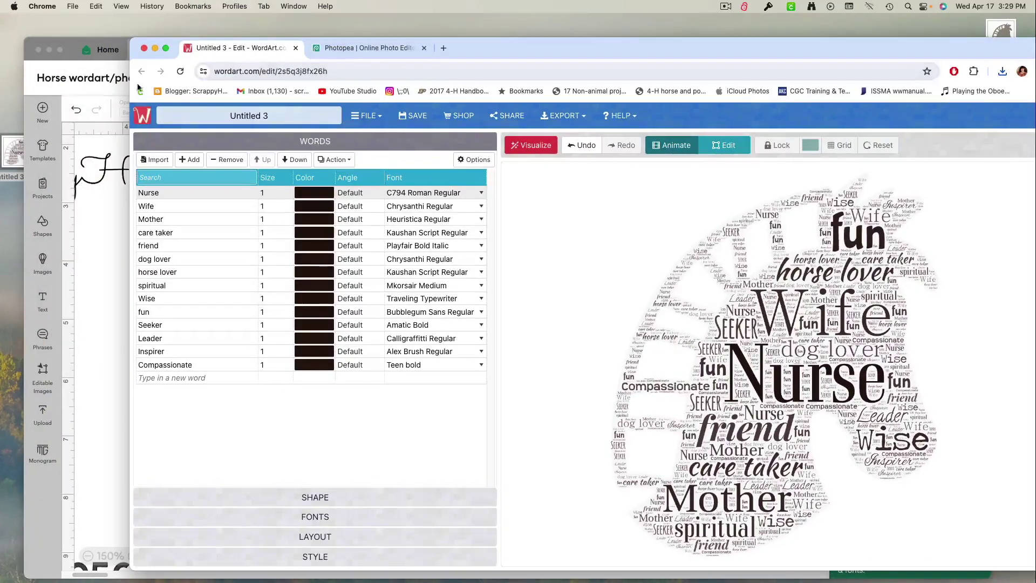
pyautogui.moveTo(100, 44); pyautogui.dragTo(205, 100)
pyautogui.moveTo(22, 169); pyautogui.dragTo(88, 111)
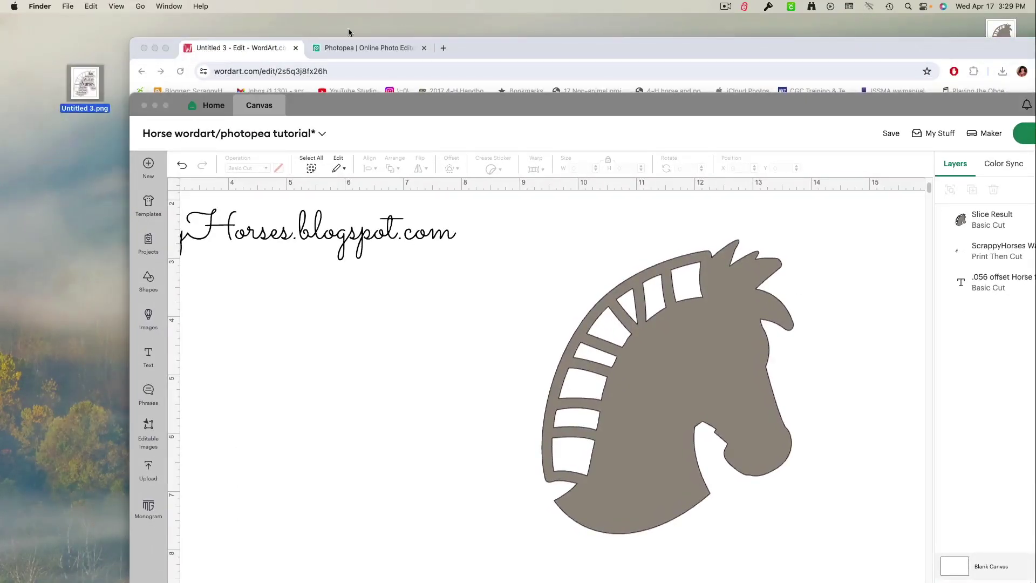
pyautogui.click(514, 52)
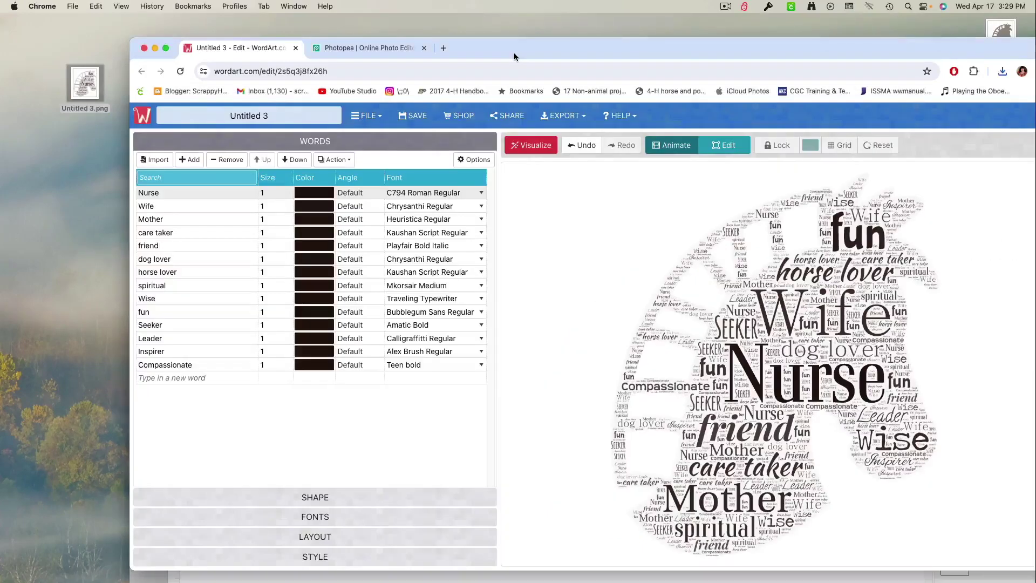
pyautogui.moveTo(516, 49); pyautogui.dragTo(431, 37)
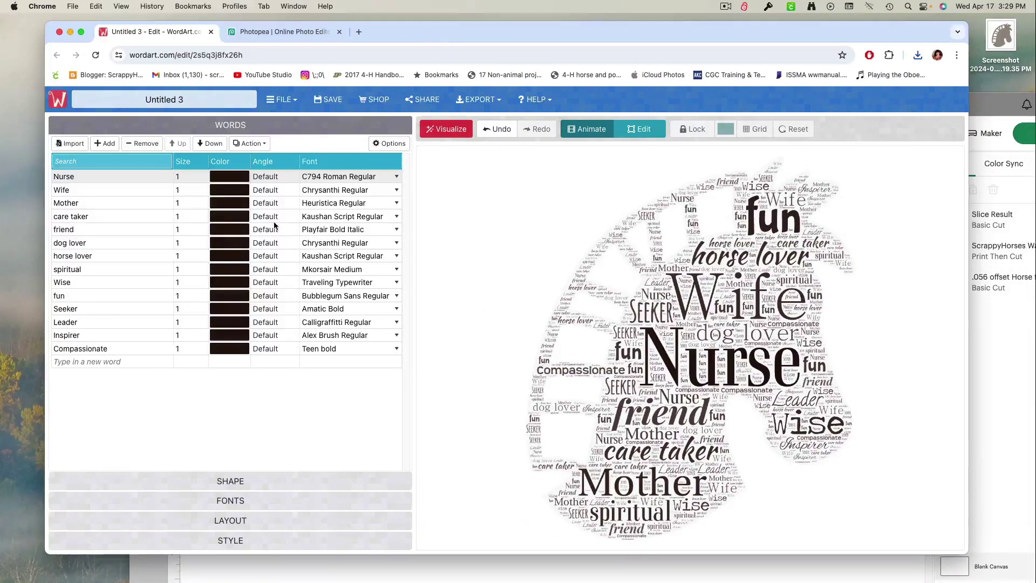
pyautogui.click(195, 480)
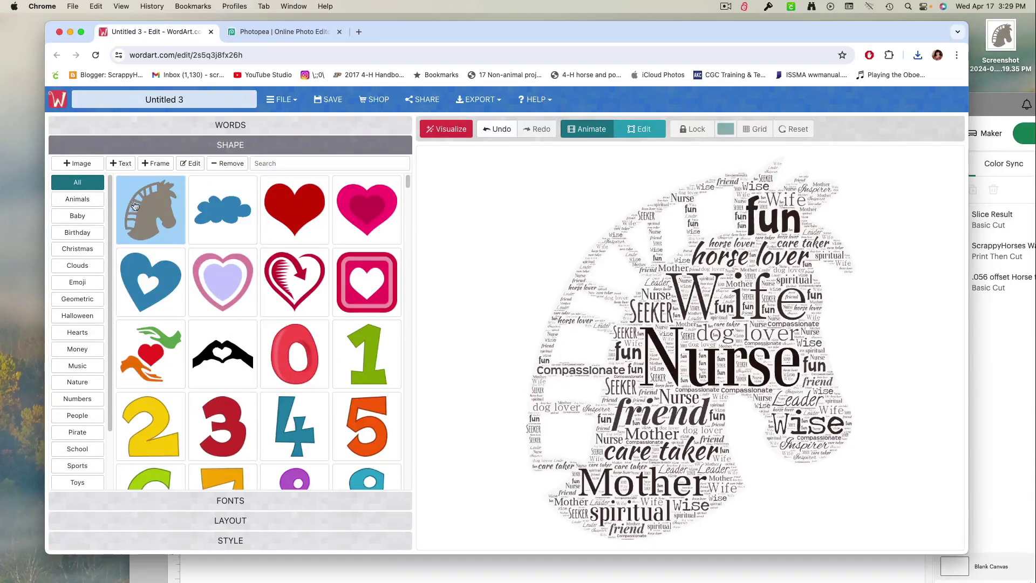
# Make the horse shape Negative, add it, and re-visualize so words surround the silhouette
pyautogui.click(190, 163)
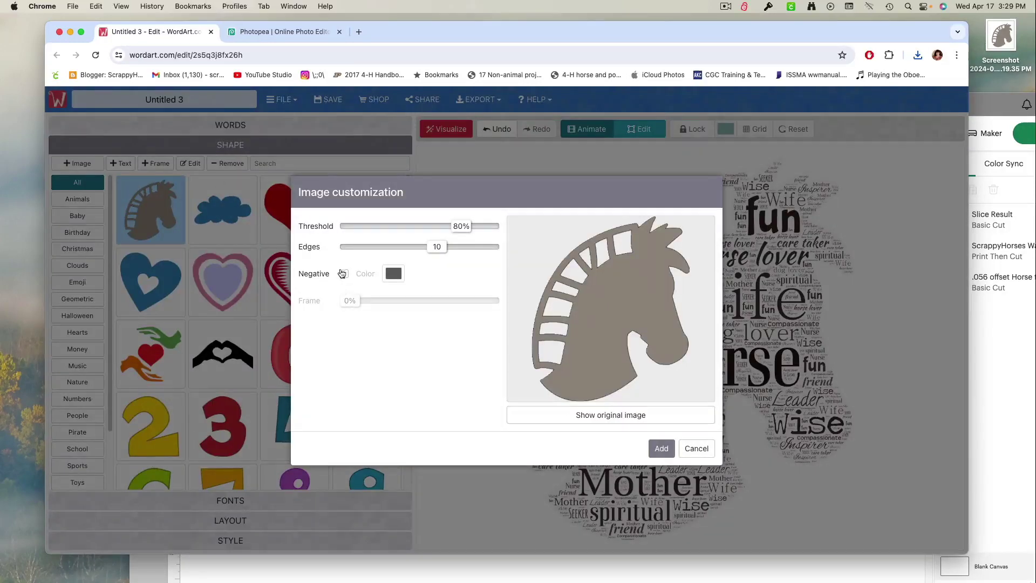
pyautogui.click(343, 274)
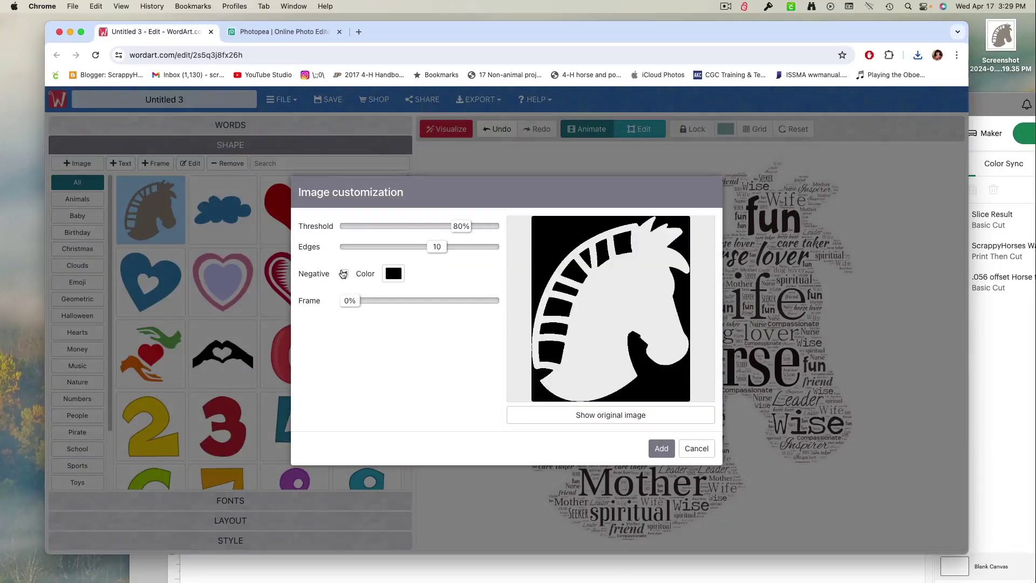
pyautogui.click(662, 448)
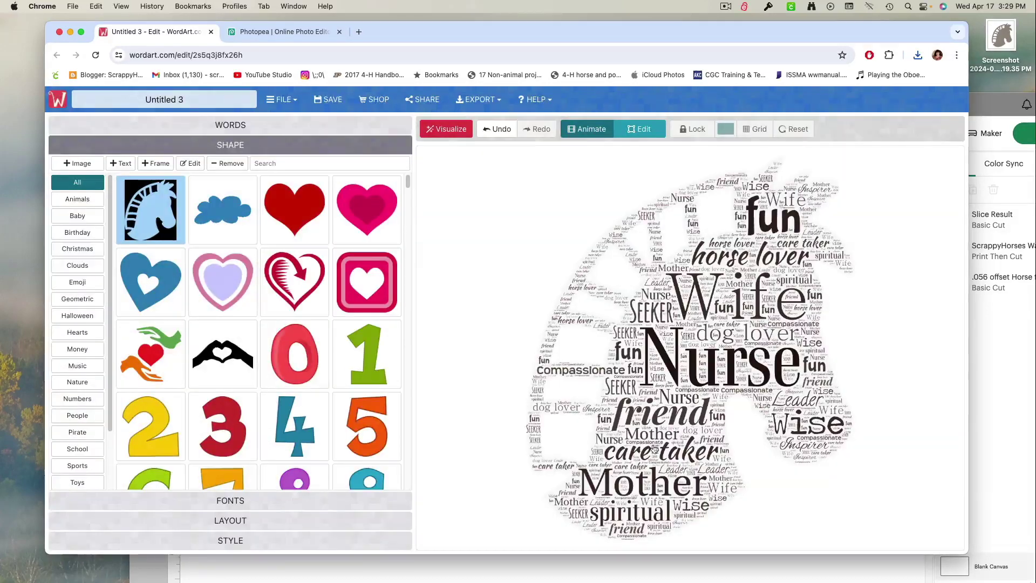
pyautogui.click(446, 129)
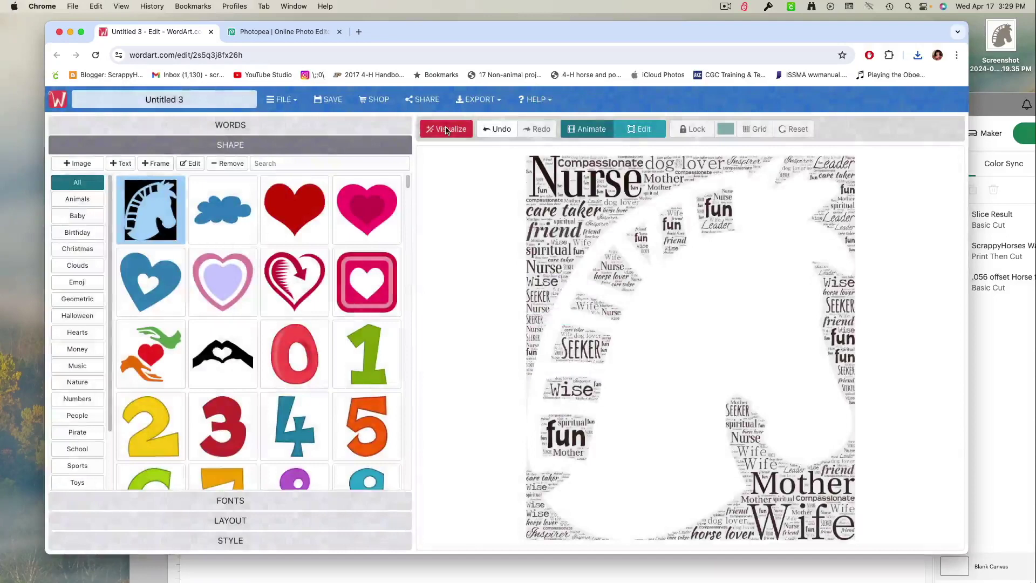
pyautogui.click(446, 130)
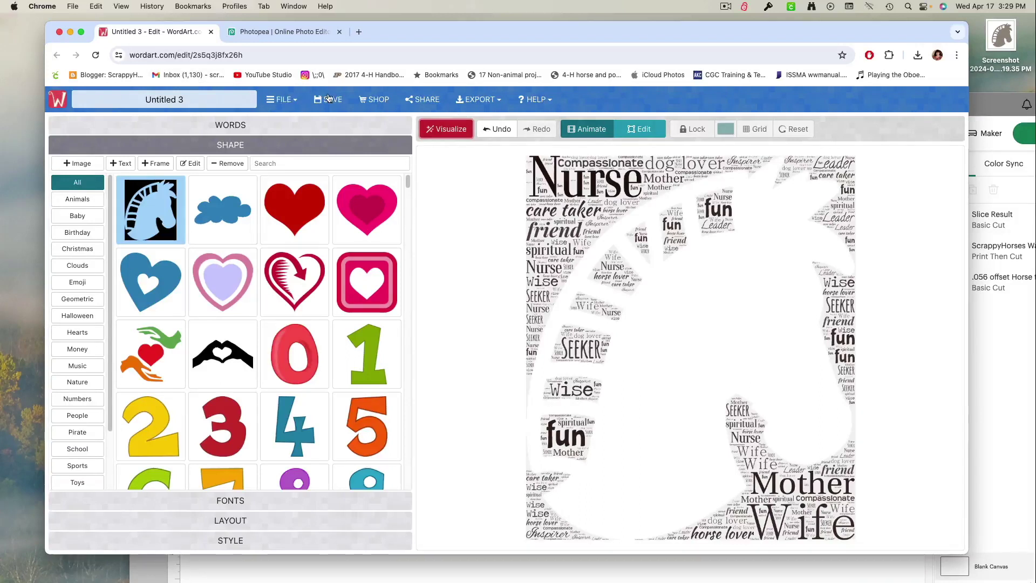
# Export the inverted cloud as a free PNG and keep both copies on the desktop as Untitled 3 copy.png
pyautogui.click(463, 98)
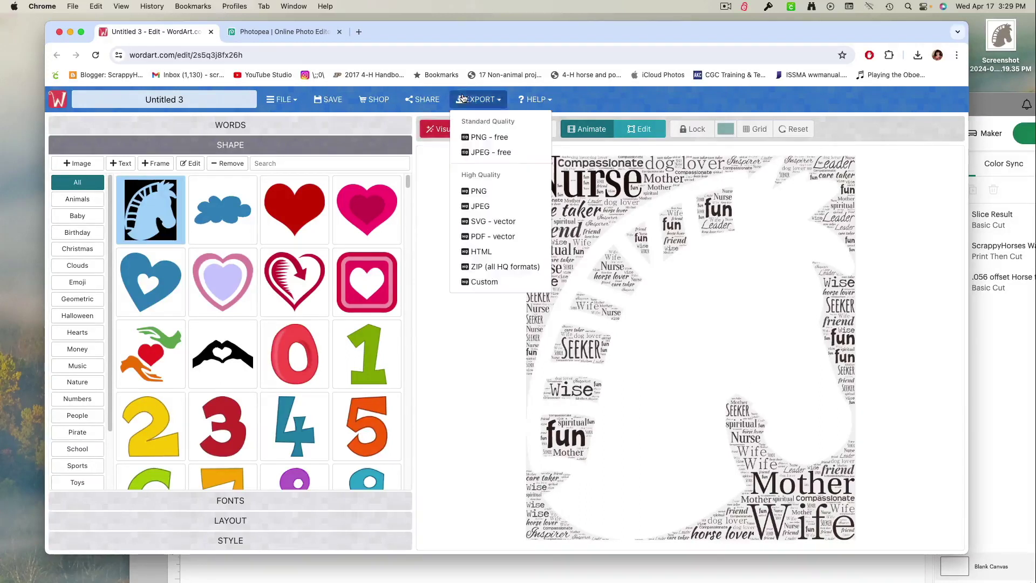
pyautogui.click(483, 137)
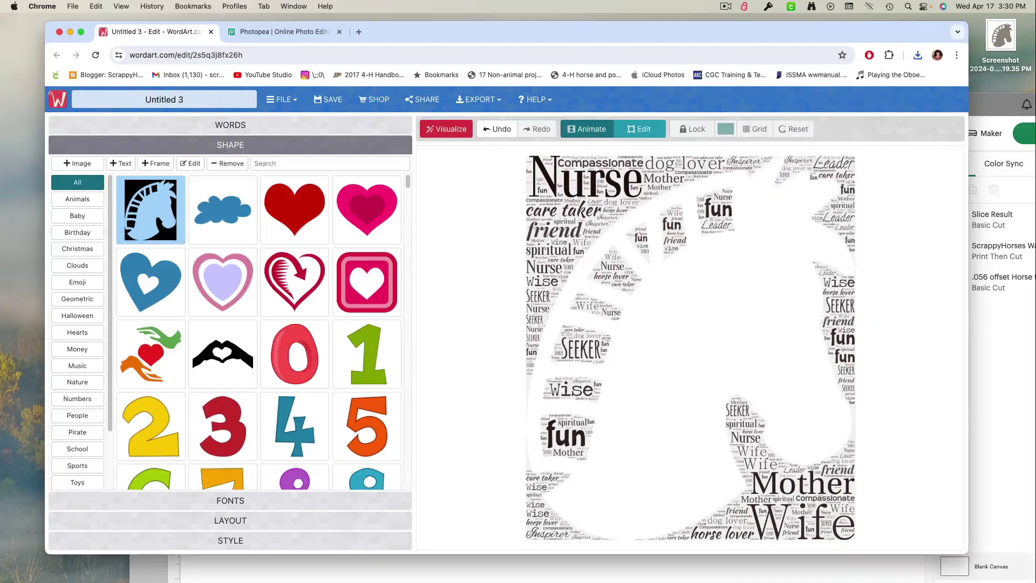
pyautogui.moveTo(1, 70); pyautogui.dragTo(32, 122)
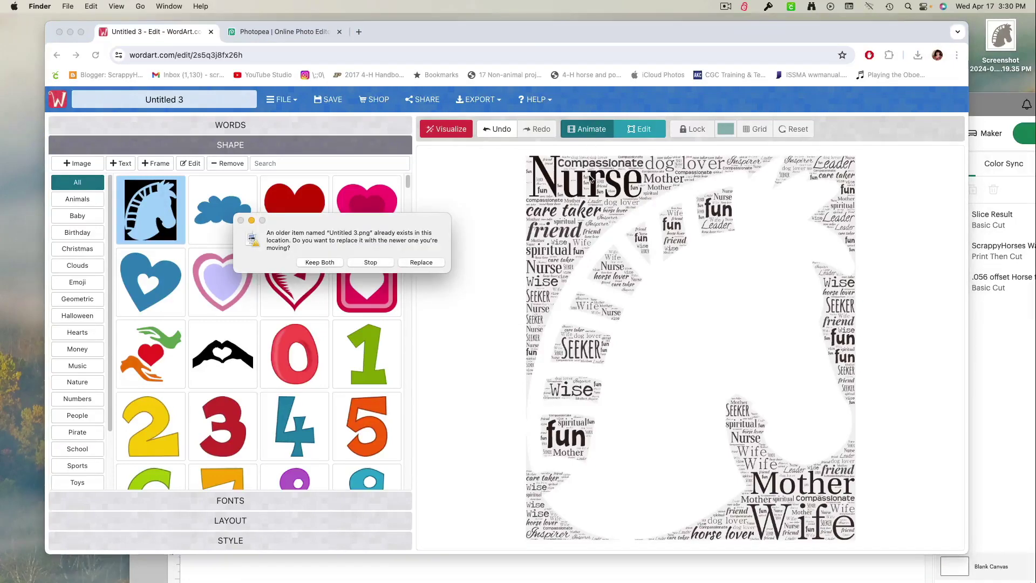
pyautogui.click(320, 262)
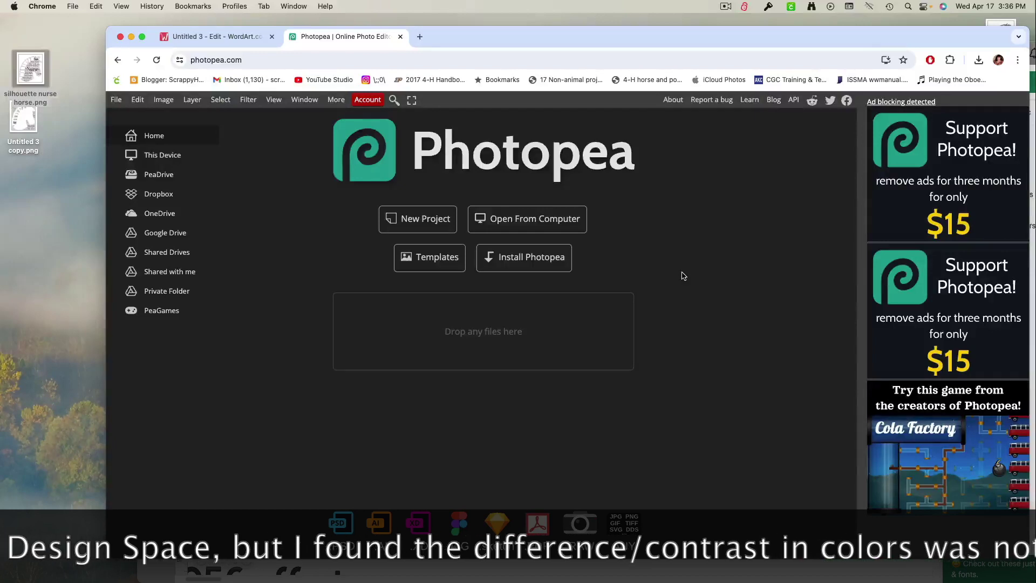
# Open silhouette nurse horse.png from the desktop in Photopea
pyautogui.click(522, 219)
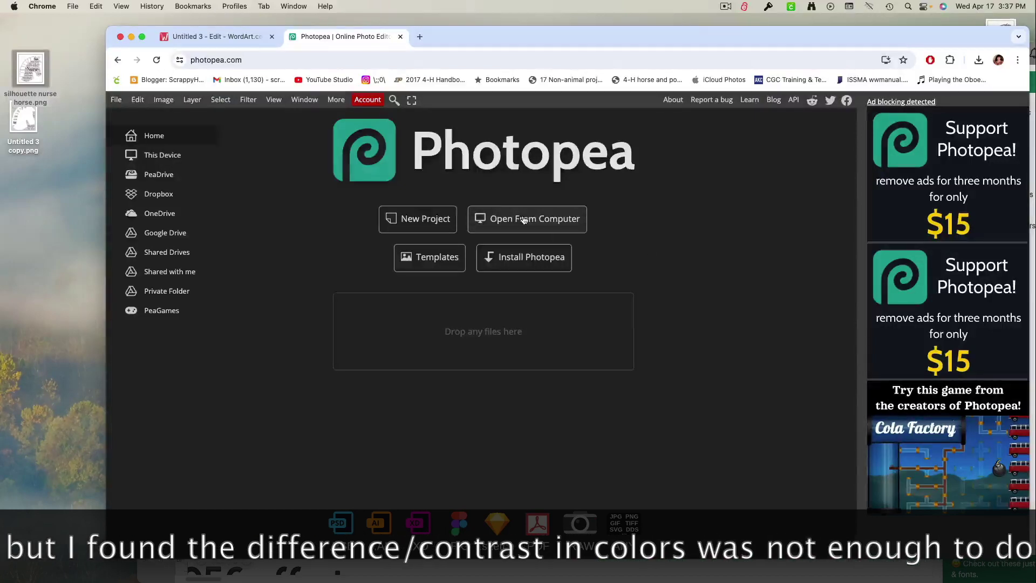
pyautogui.click(495, 251)
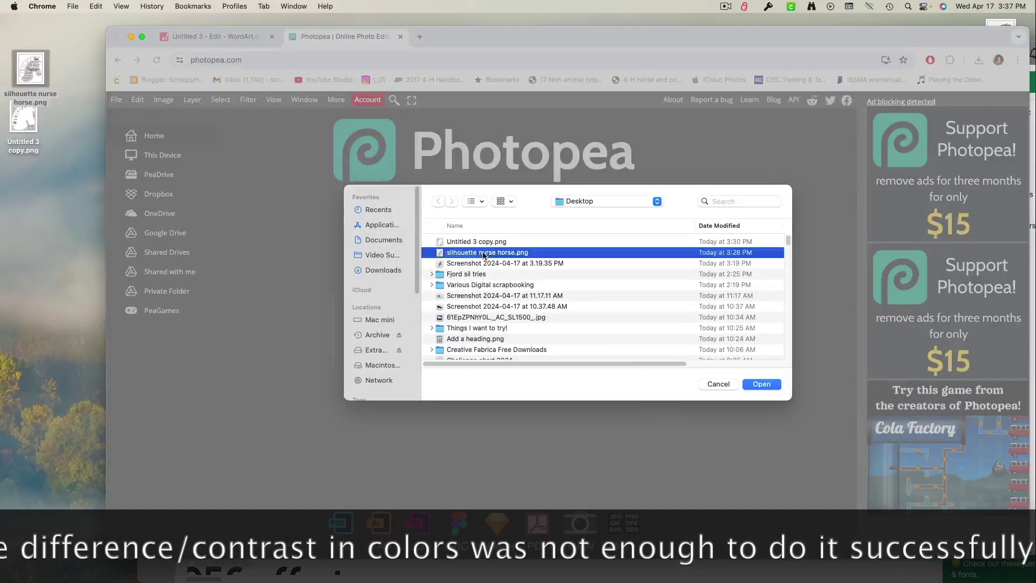
pyautogui.click(766, 384)
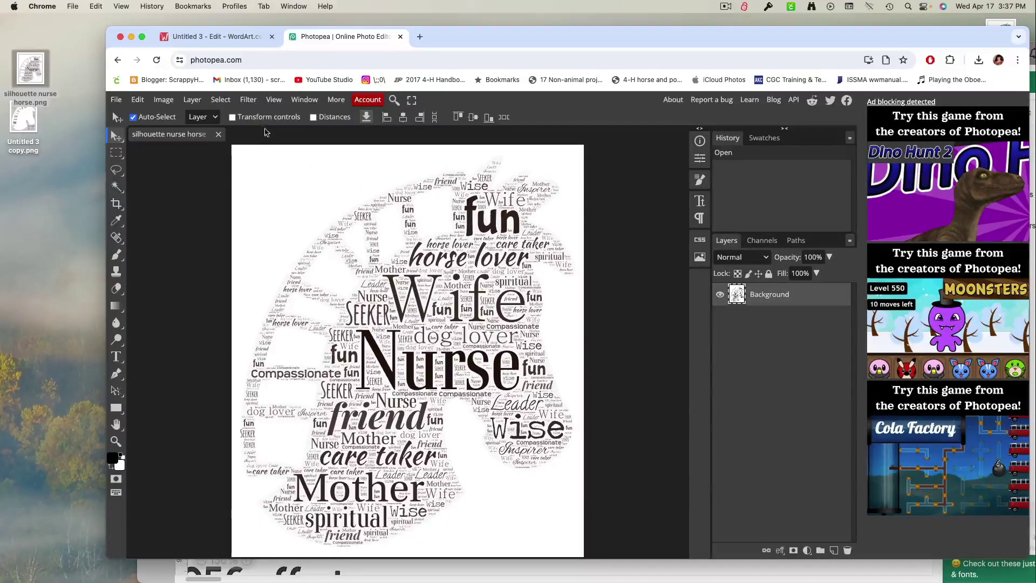
pyautogui.click(220, 100)
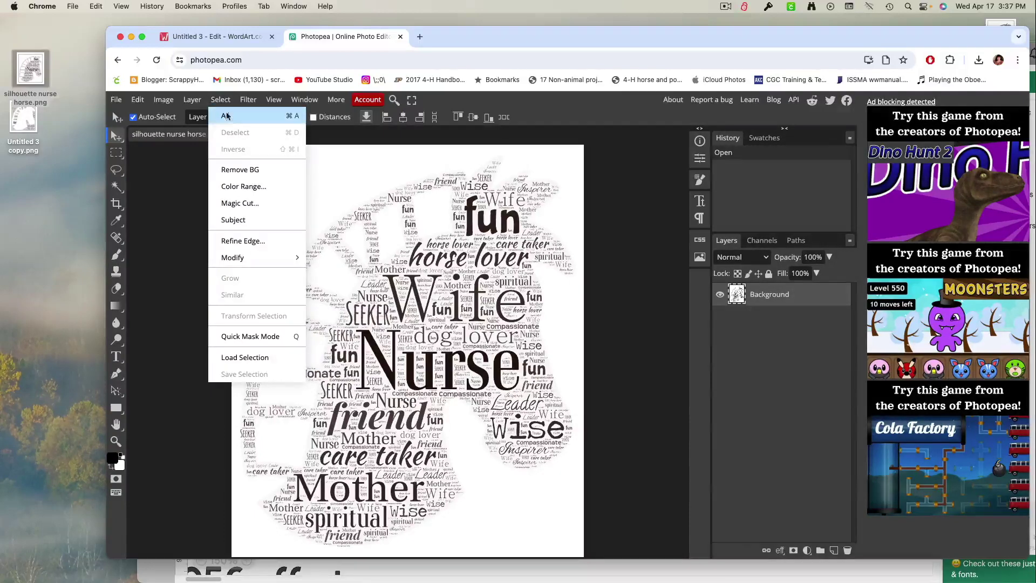
# Select the white with Color Range, delete it to transparency, and deselect
pyautogui.click(249, 187)
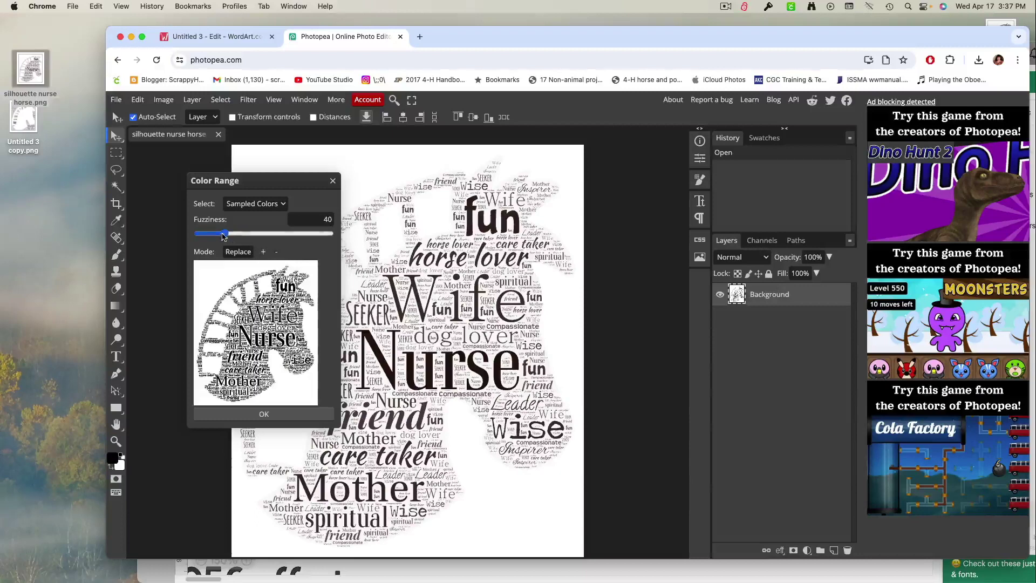
pyautogui.click(261, 414)
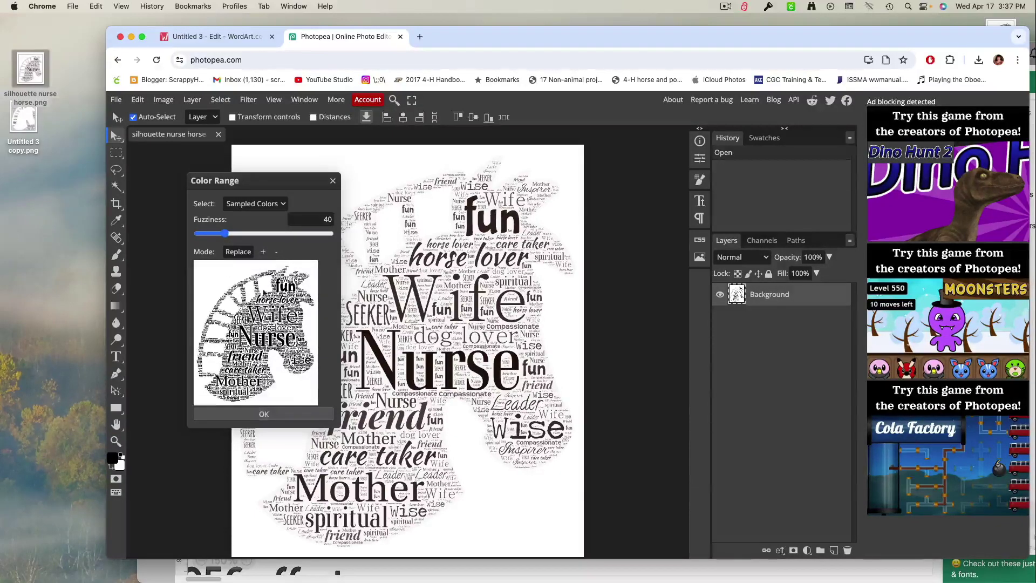
pyautogui.click(263, 414)
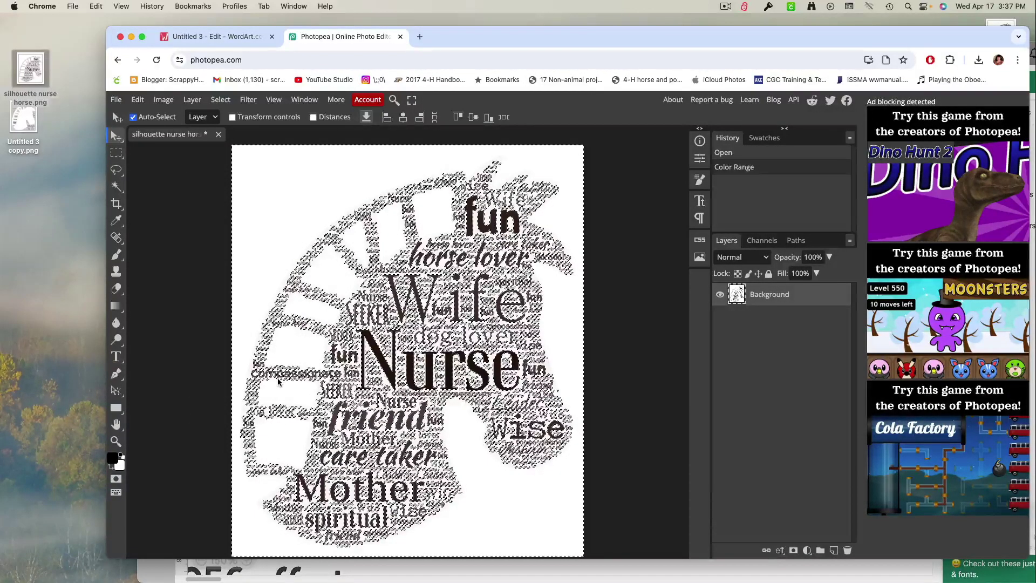
pyautogui.press('Delete')
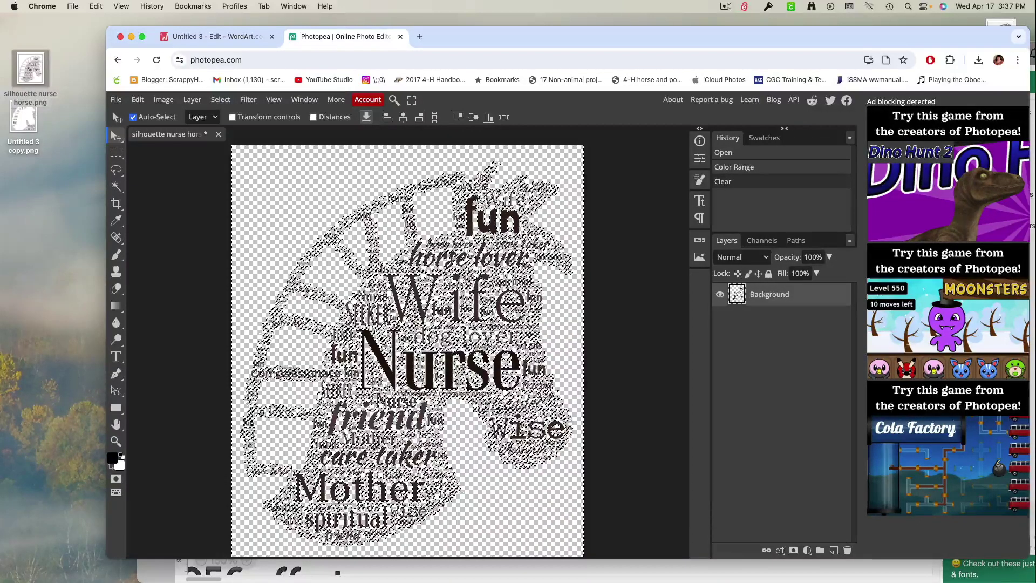
pyautogui.click(220, 100)
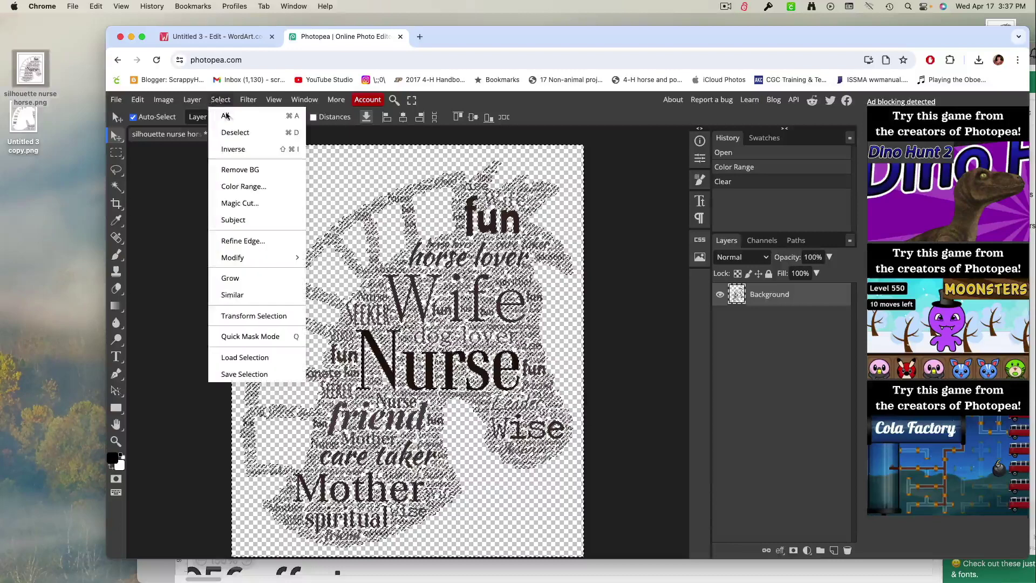
pyautogui.click(236, 132)
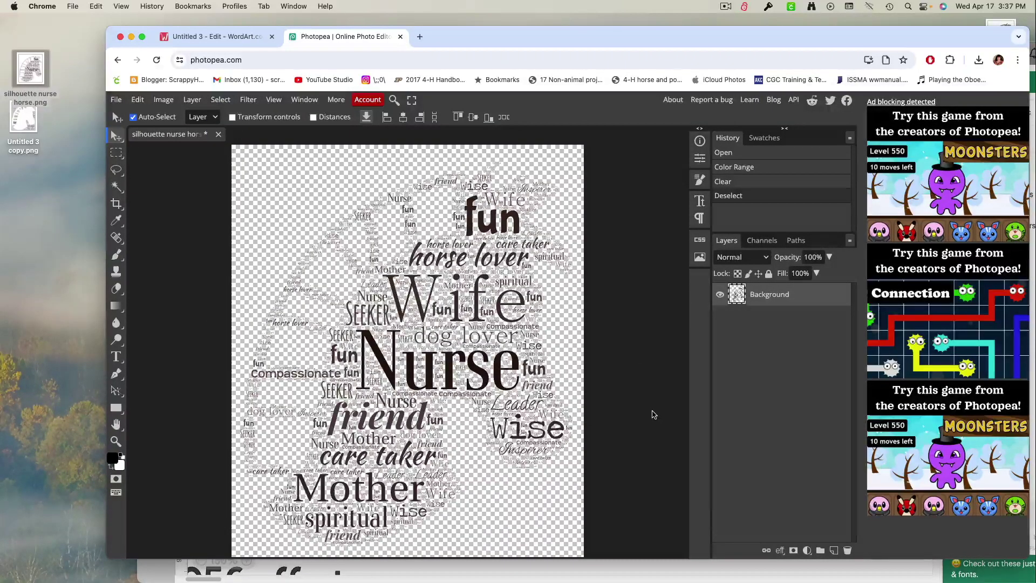
pyautogui.click(116, 100)
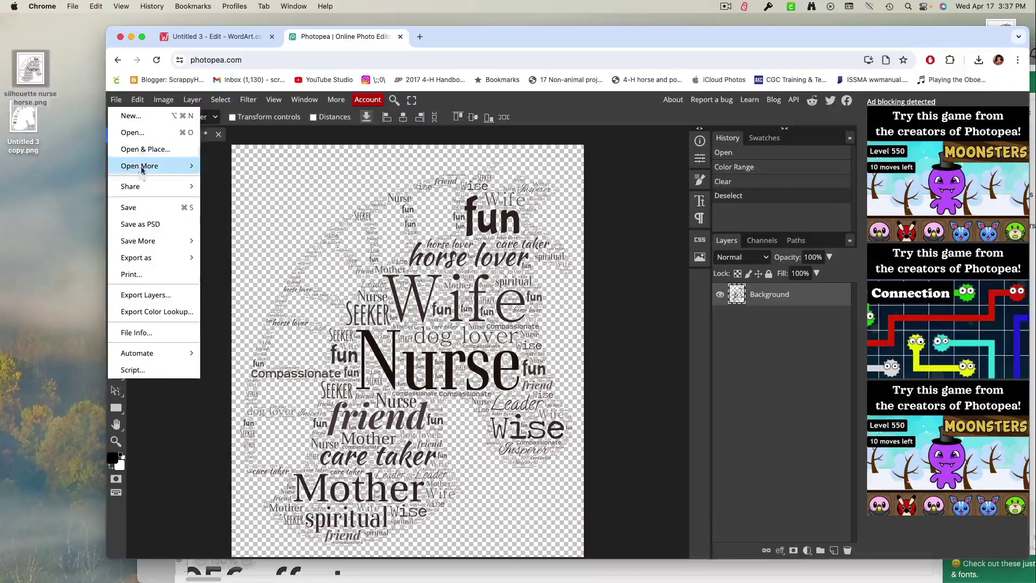
# Export as PNG, keep both as silhouette nurse horse copy.png on the desktop, and minimize Chrome
pyautogui.moveTo(145, 186)
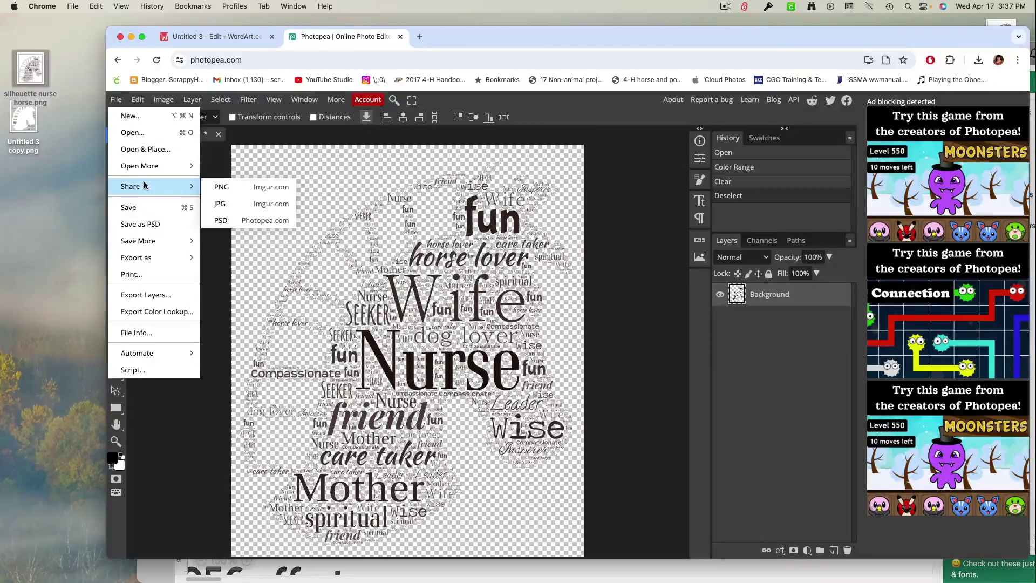
pyautogui.moveTo(141, 258)
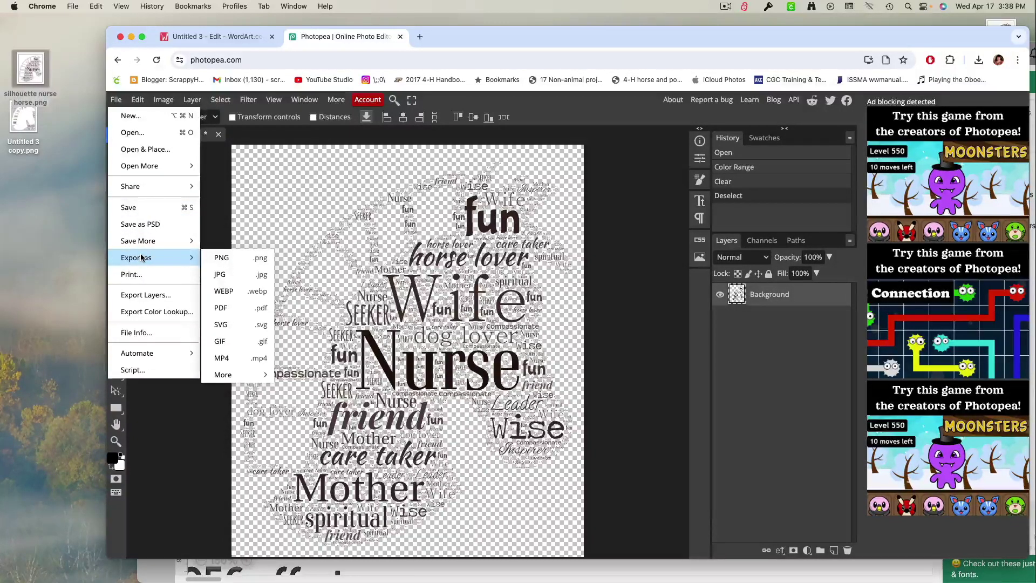
pyautogui.click(221, 259)
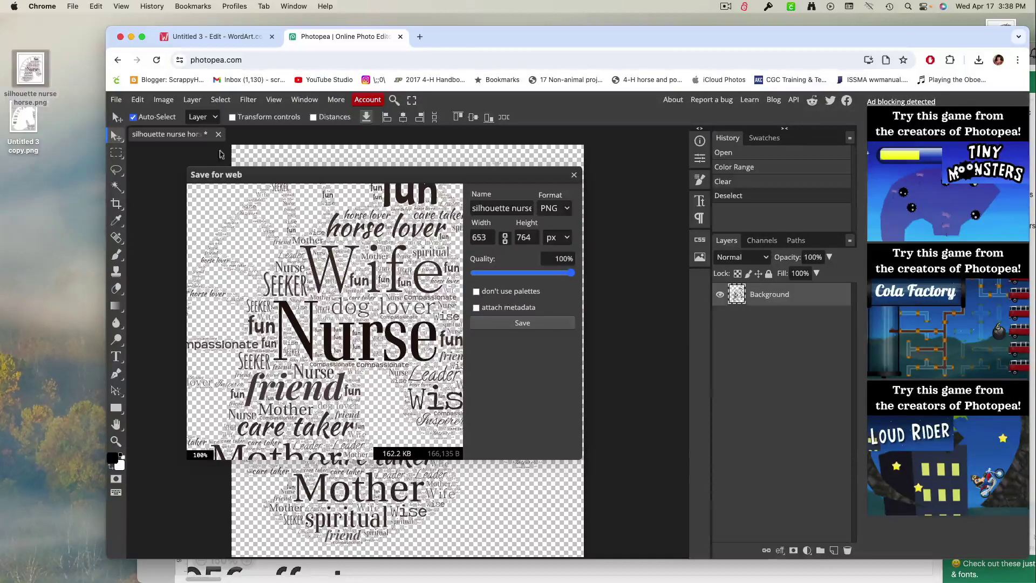
pyautogui.click(522, 323)
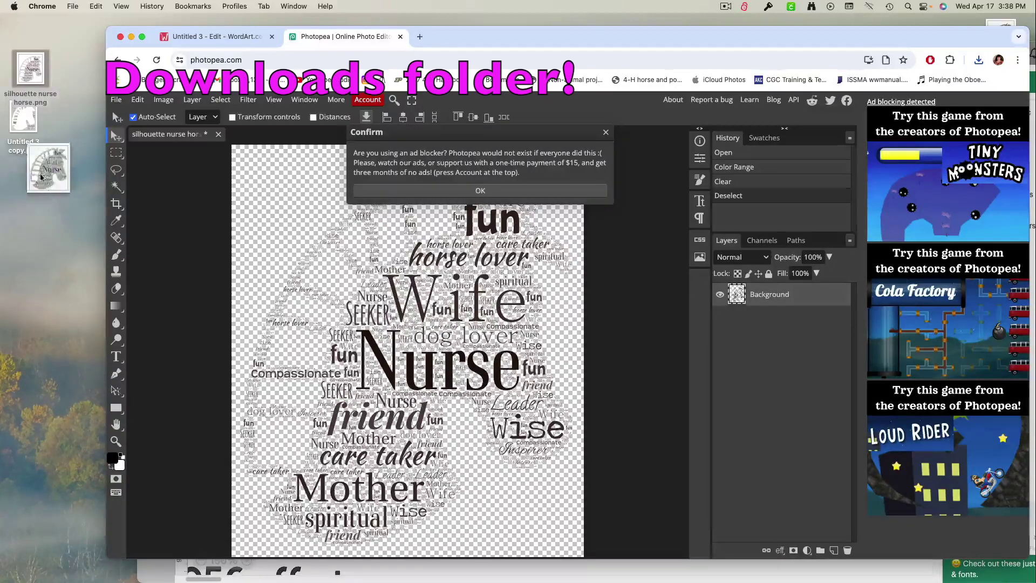
pyautogui.moveTo(48, 170); pyautogui.dragTo(49, 208)
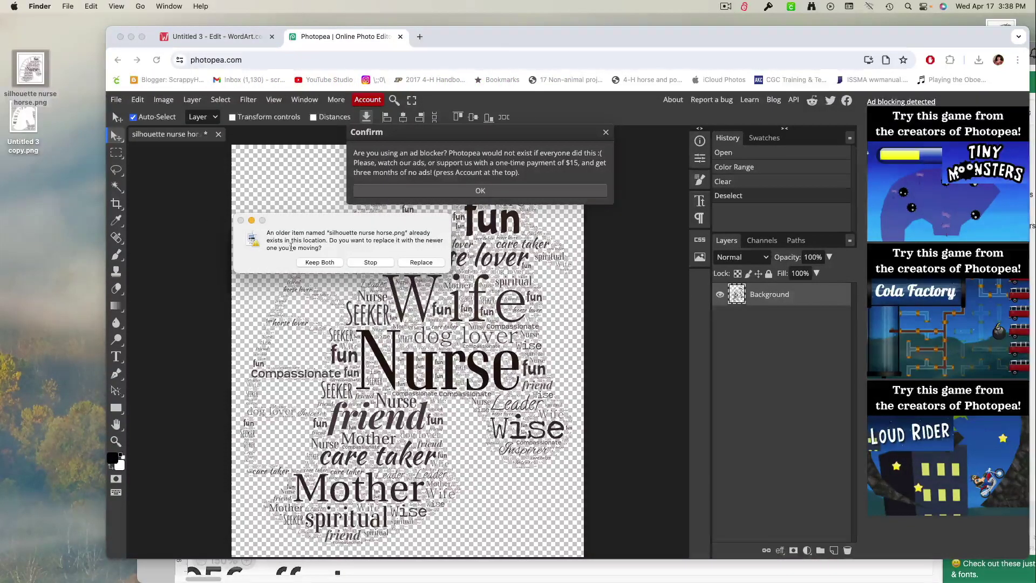
pyautogui.click(319, 262)
pyautogui.click(287, 107)
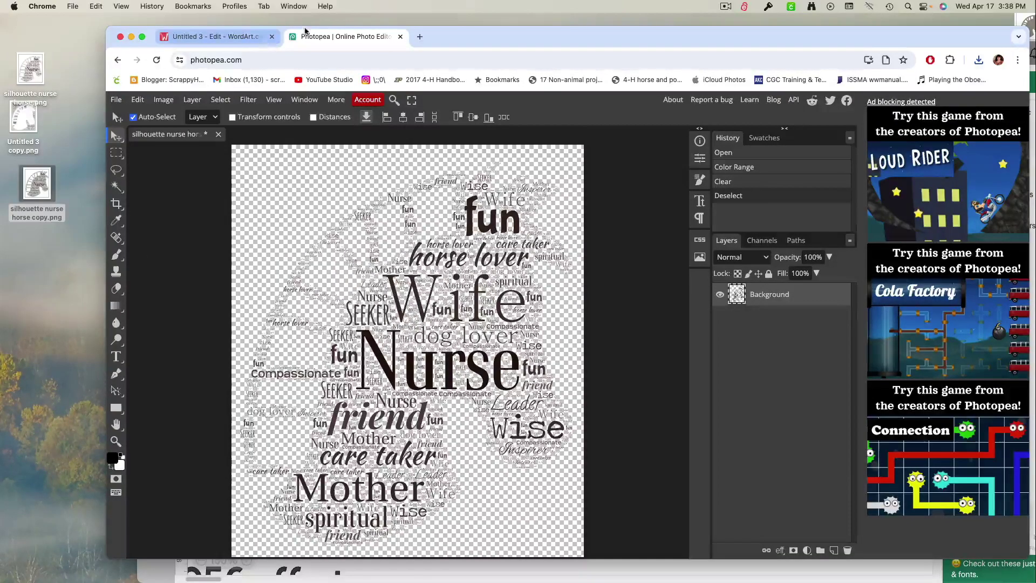
pyautogui.press('super+m')
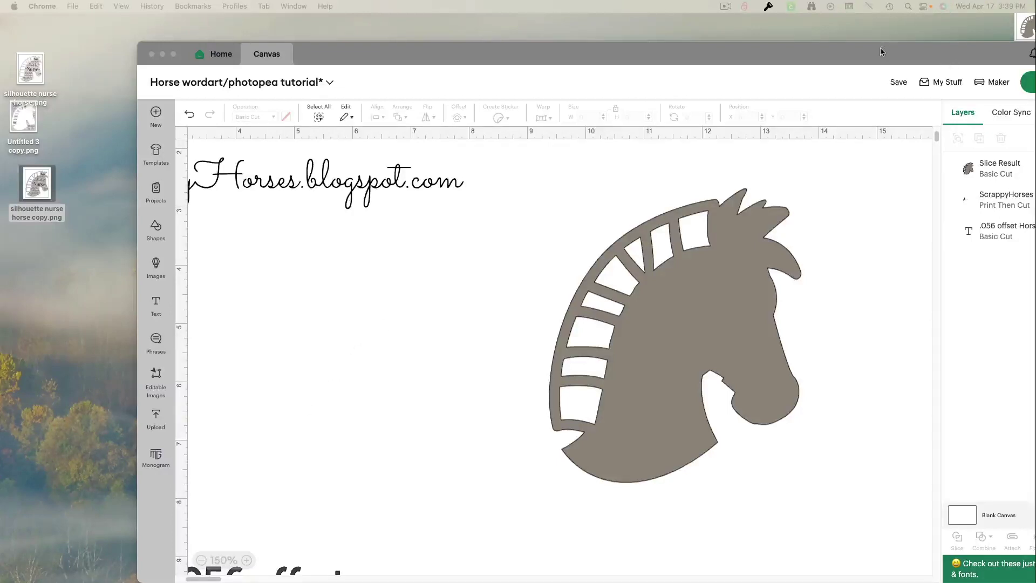
pyautogui.moveTo(881, 52); pyautogui.dragTo(802, 74)
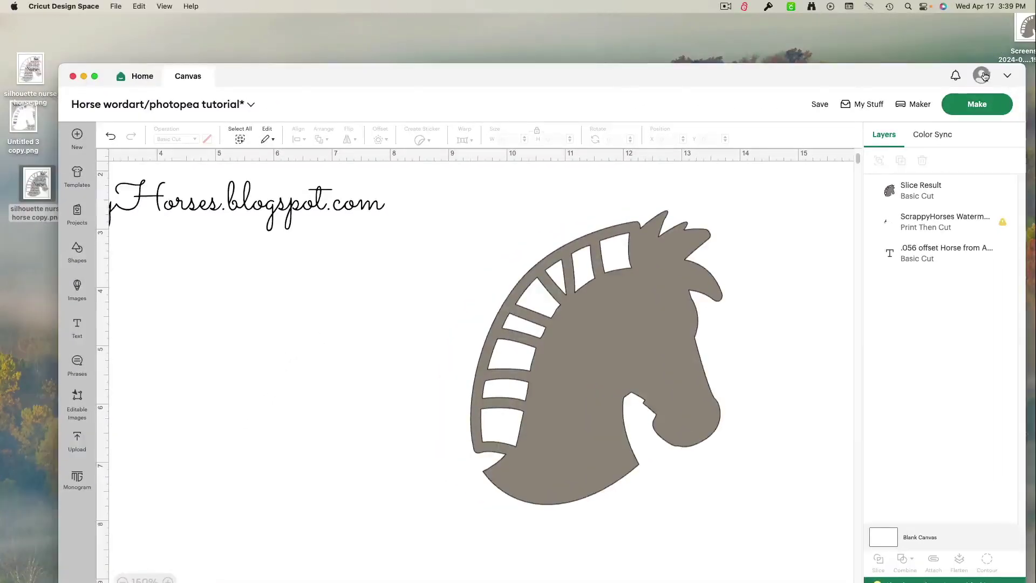
pyautogui.click(982, 76)
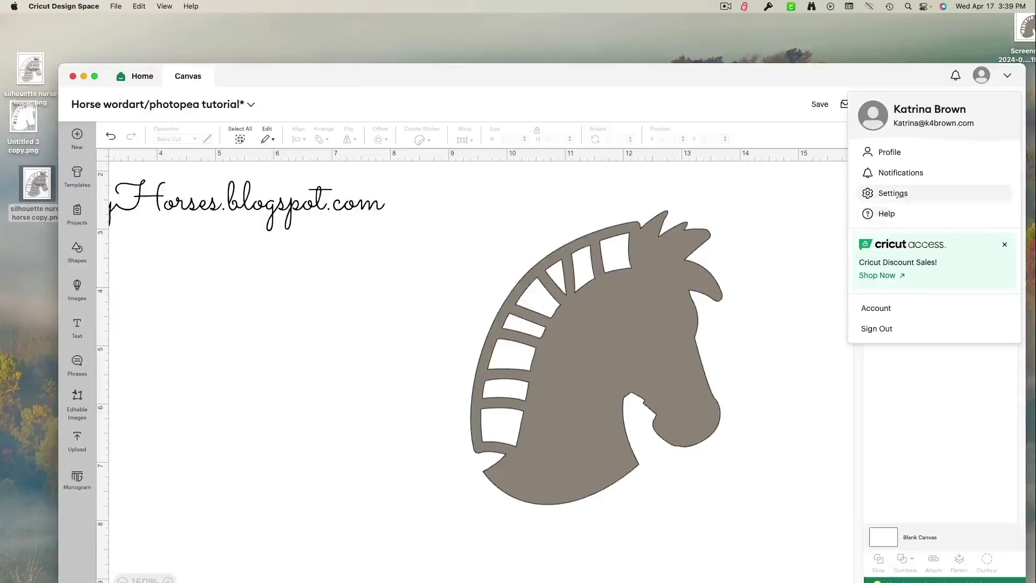
pyautogui.click(894, 194)
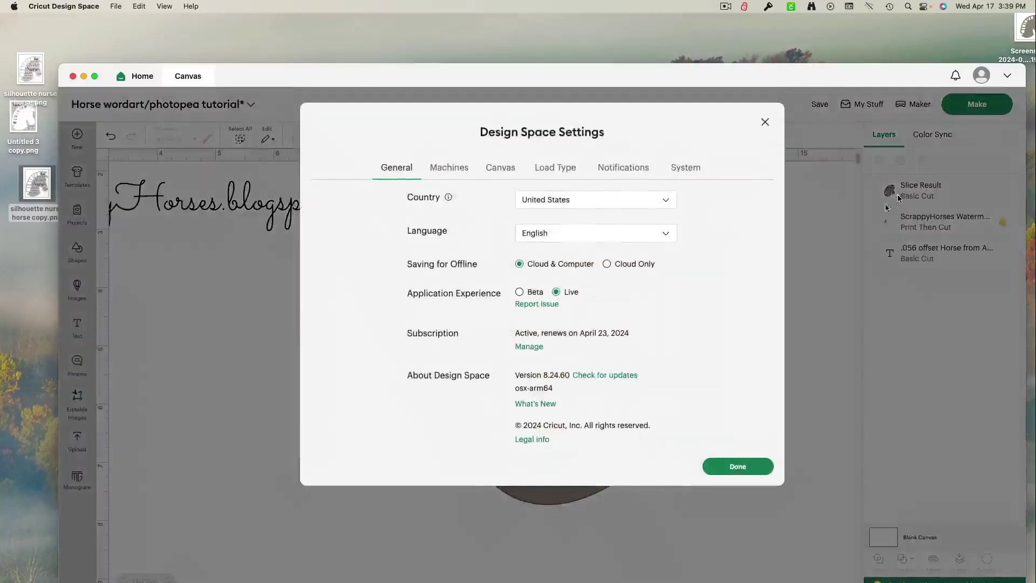
pyautogui.click(499, 170)
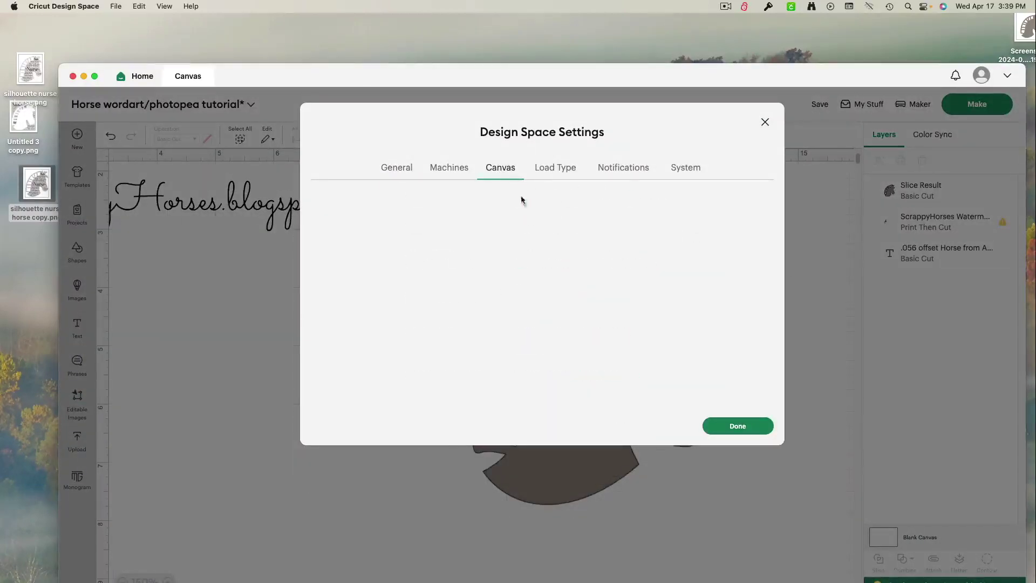
pyautogui.click(718, 424)
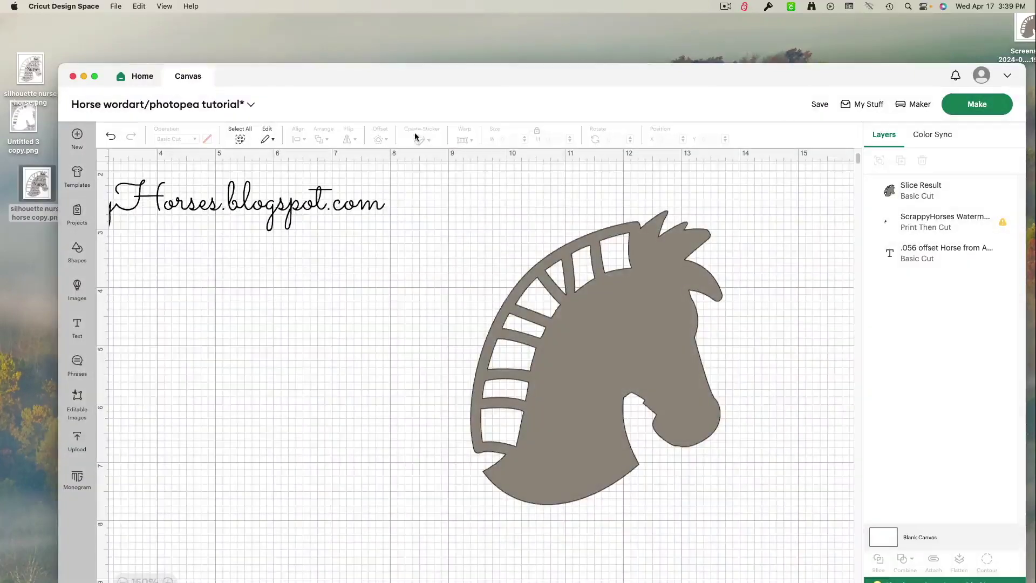
pyautogui.click(122, 580)
pyautogui.click(122, 580)
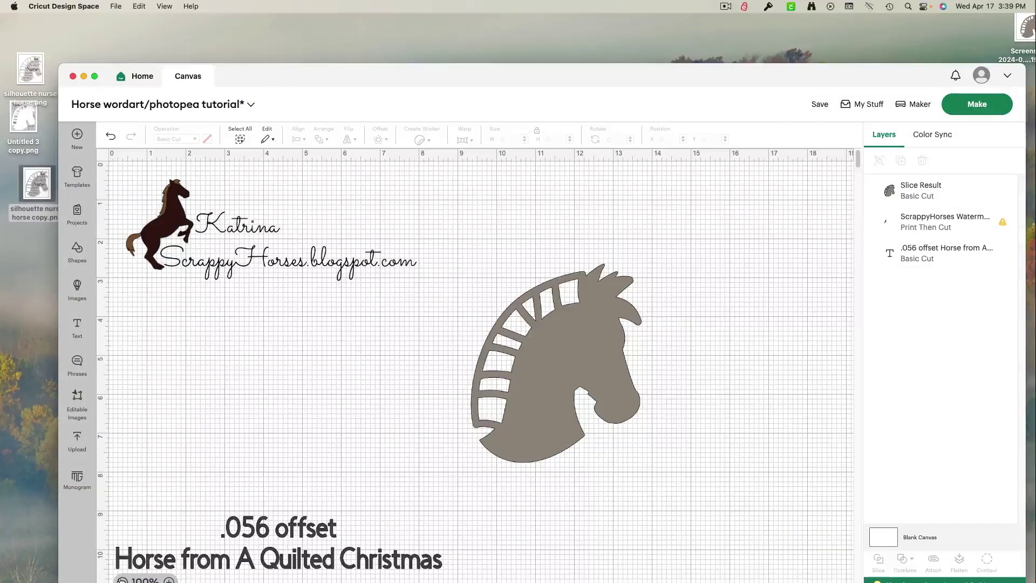
pyautogui.moveTo(406, 75); pyautogui.dragTo(547, 16)
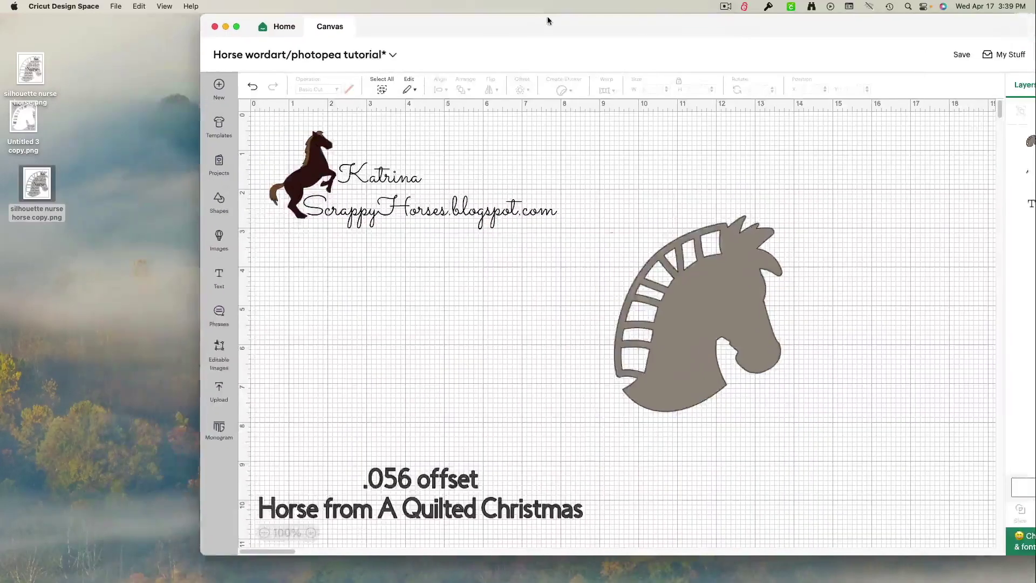
# Upload silhouette nurse horse copy.png as a Complex image set to Print Then Cut
pyautogui.click(220, 402)
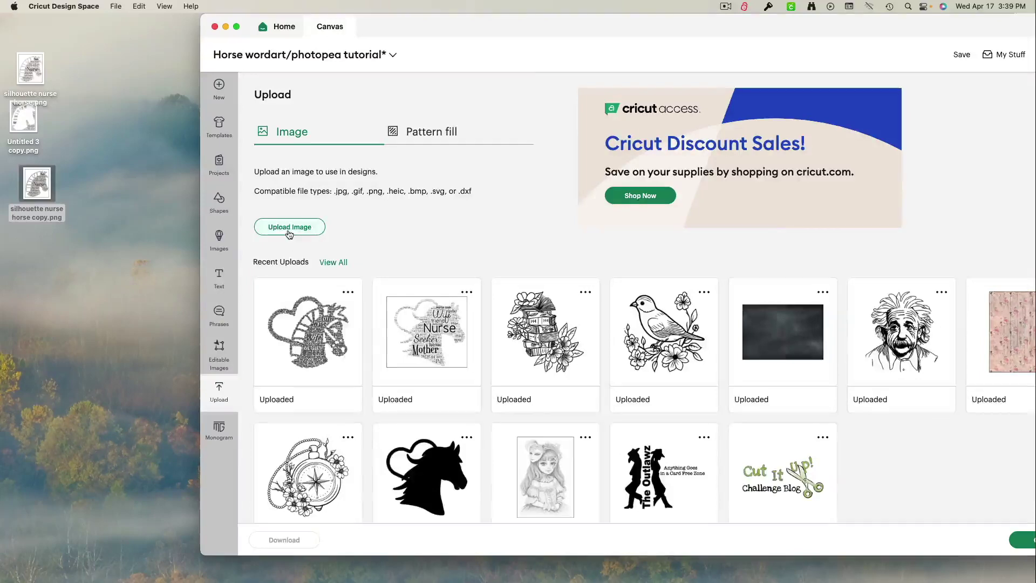
pyautogui.click(289, 226)
pyautogui.moveTo(36, 186); pyautogui.dragTo(662, 260)
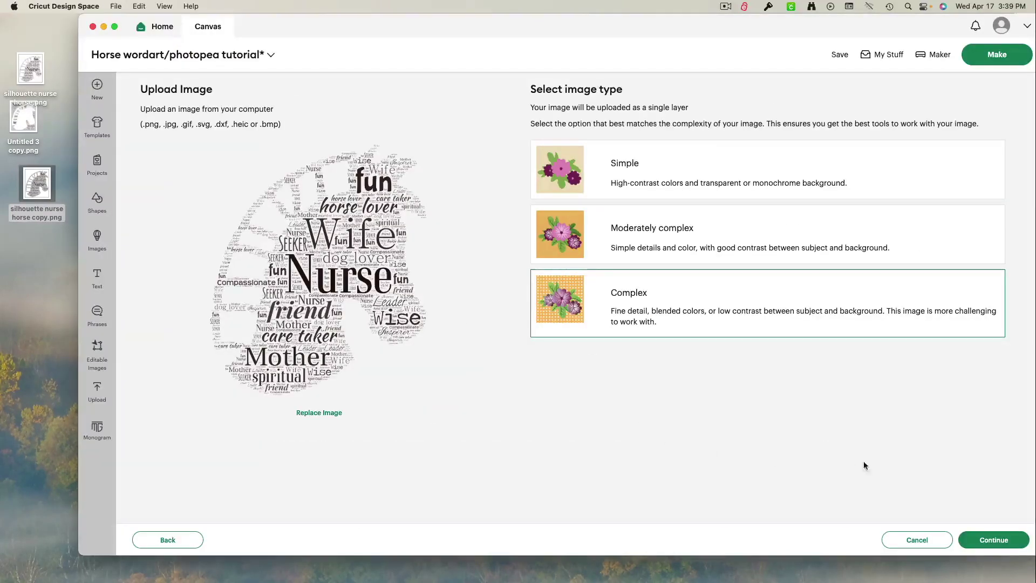
pyautogui.click(997, 547)
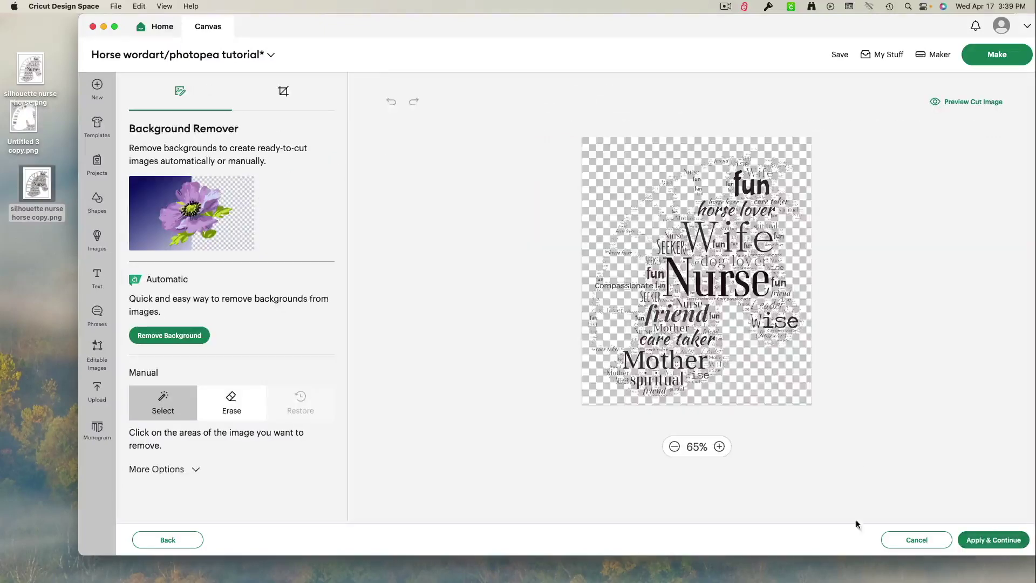
pyautogui.click(971, 542)
pyautogui.click(649, 282)
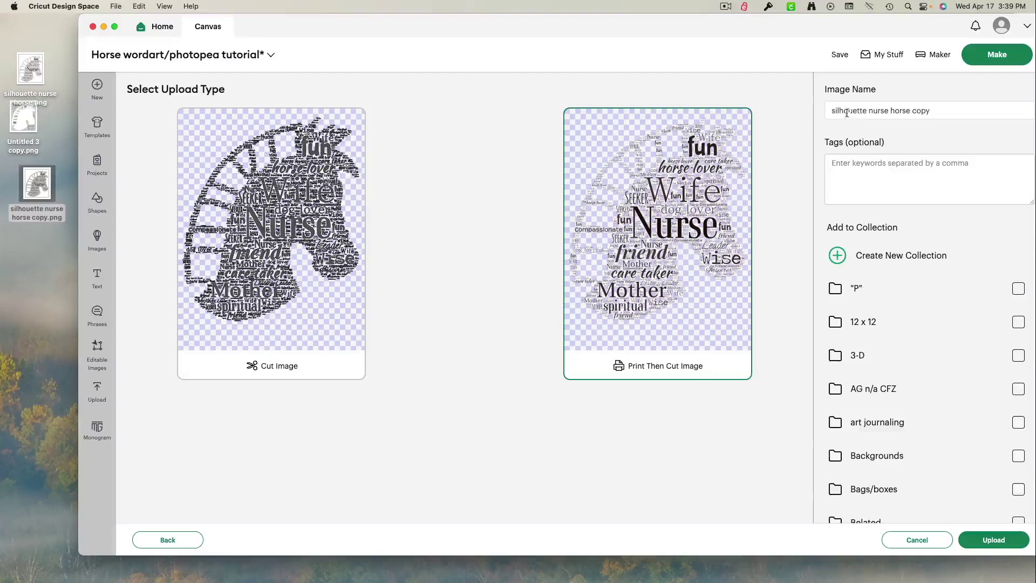
# Name it silhouette nurse horse, tag it silhouette, nurse, horse, wordart, and finish the upload
pyautogui.click(929, 110)
pyautogui.press('BackSpace')
pyautogui.press('BackSpace')
pyautogui.press('BackSpace')
pyautogui.press('BackSpace')
pyautogui.press('BackSpace')
pyautogui.moveTo(911, 110); pyautogui.dragTo(819, 118)
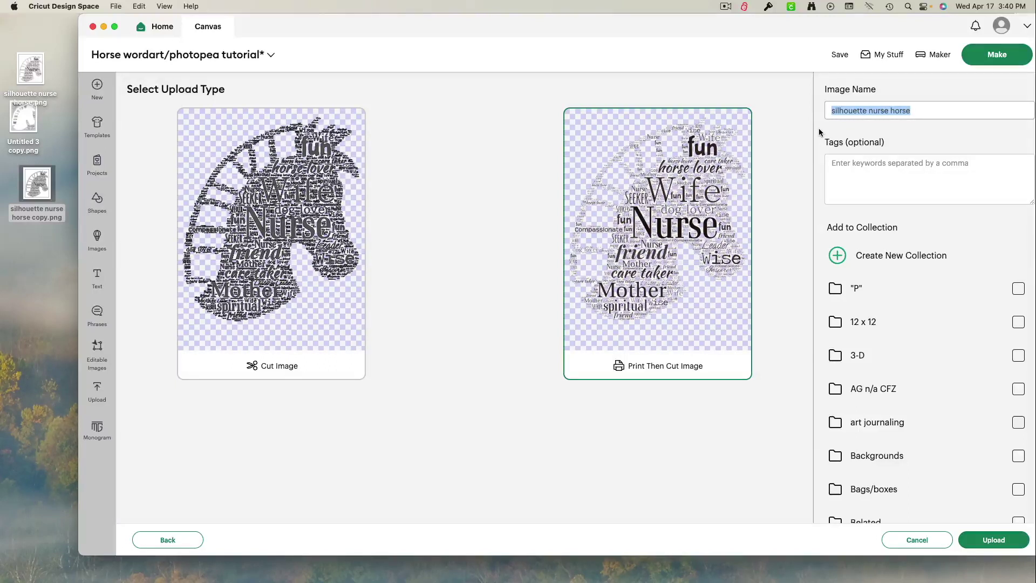
pyautogui.press('super+c')
pyautogui.click(866, 168)
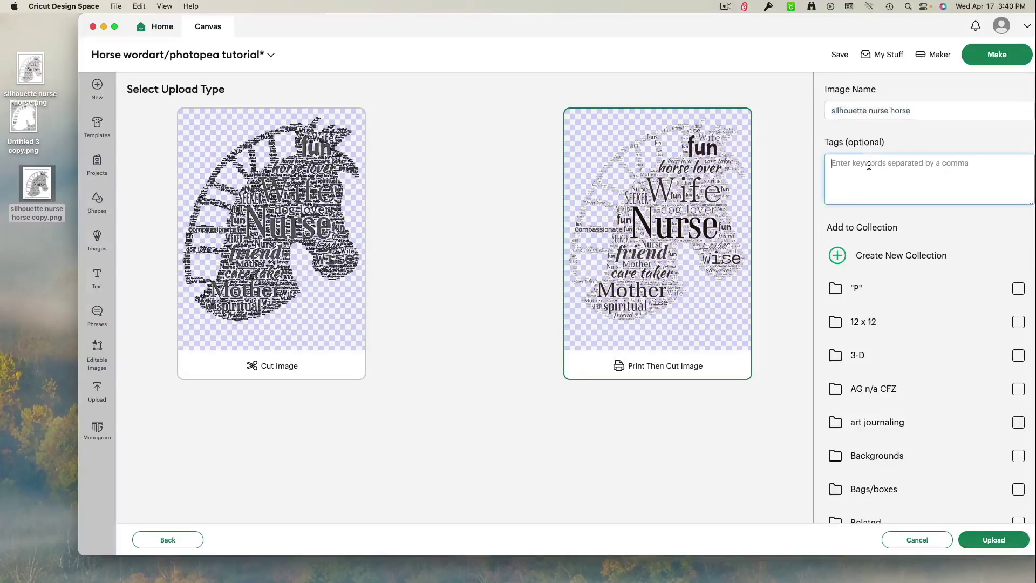
pyautogui.press('super+v')
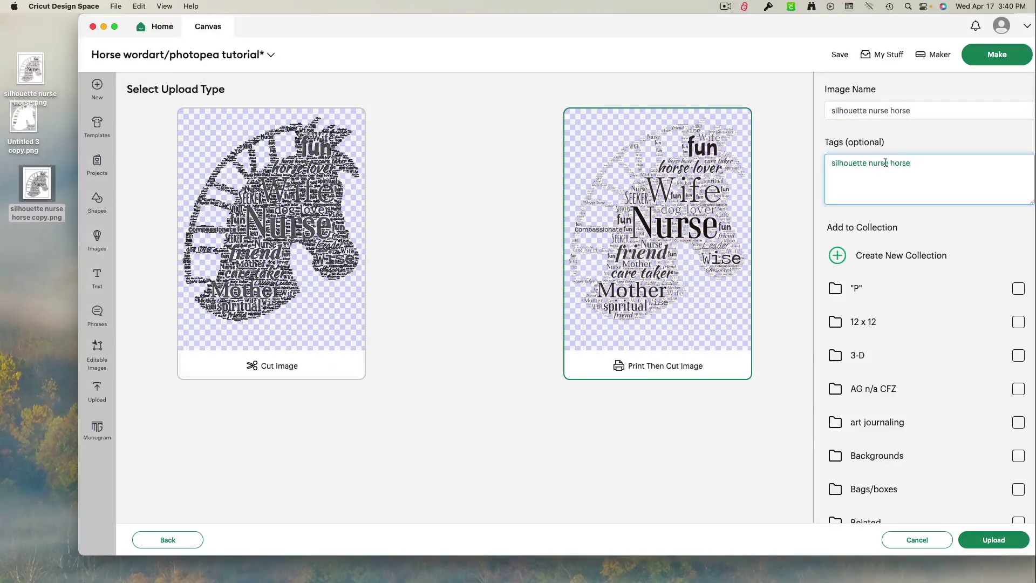
pyautogui.write(',')
pyautogui.click(891, 163)
pyautogui.write(',')
pyautogui.click(708, 386)
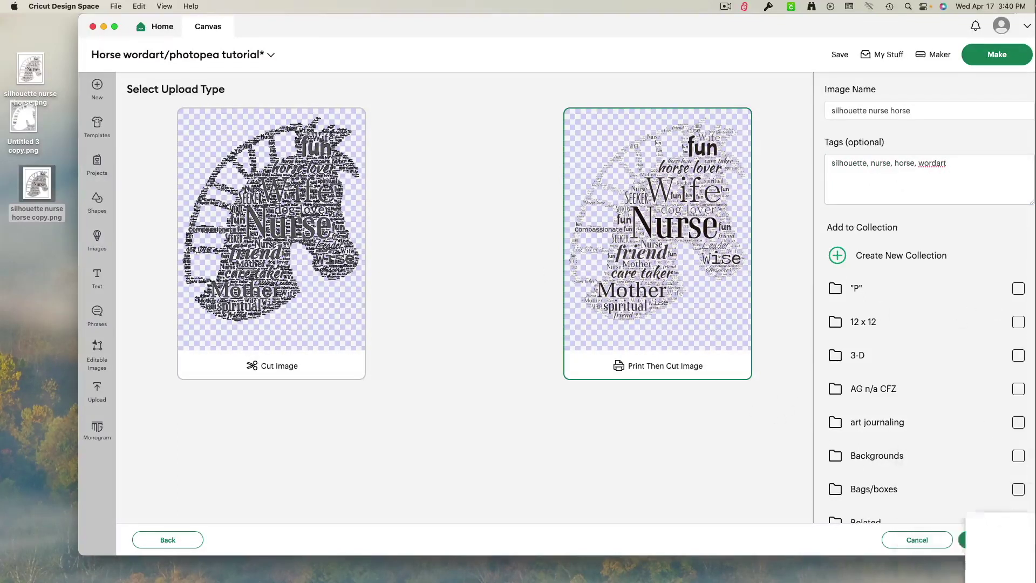
pyautogui.click(994, 540)
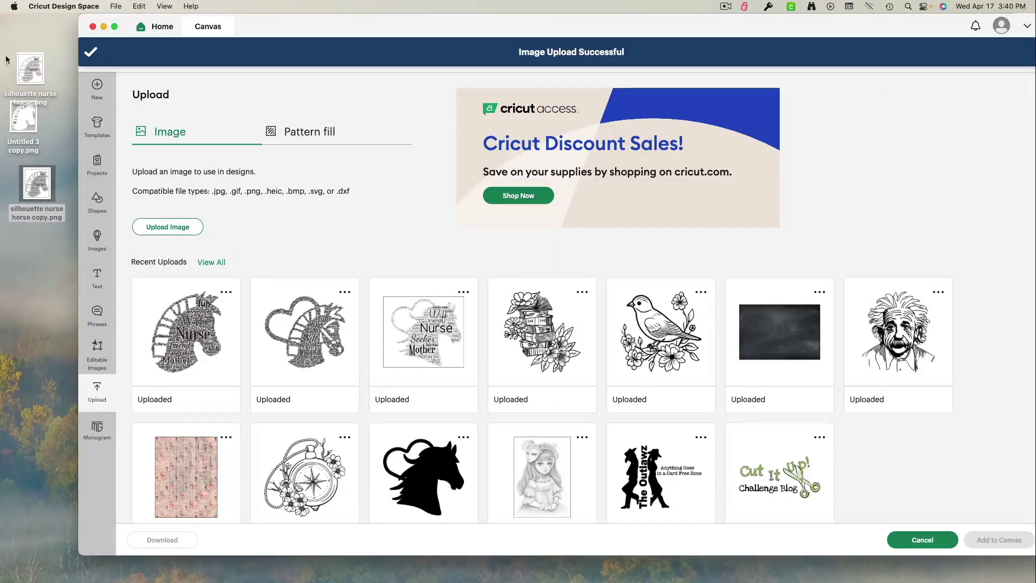
# Upload Untitled 3 copy.png as a complex Print Then Cut image named 'Rectangle silhouette nurse horse'
pyautogui.click(186, 232)
pyautogui.moveTo(23, 116); pyautogui.dragTo(632, 314)
pyautogui.click(632, 314)
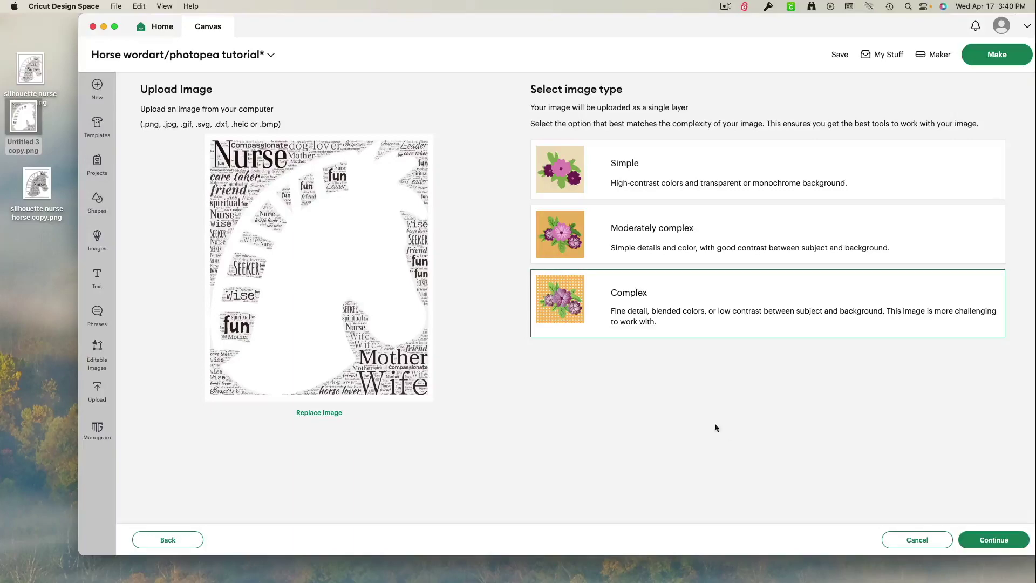
pyautogui.click(994, 540)
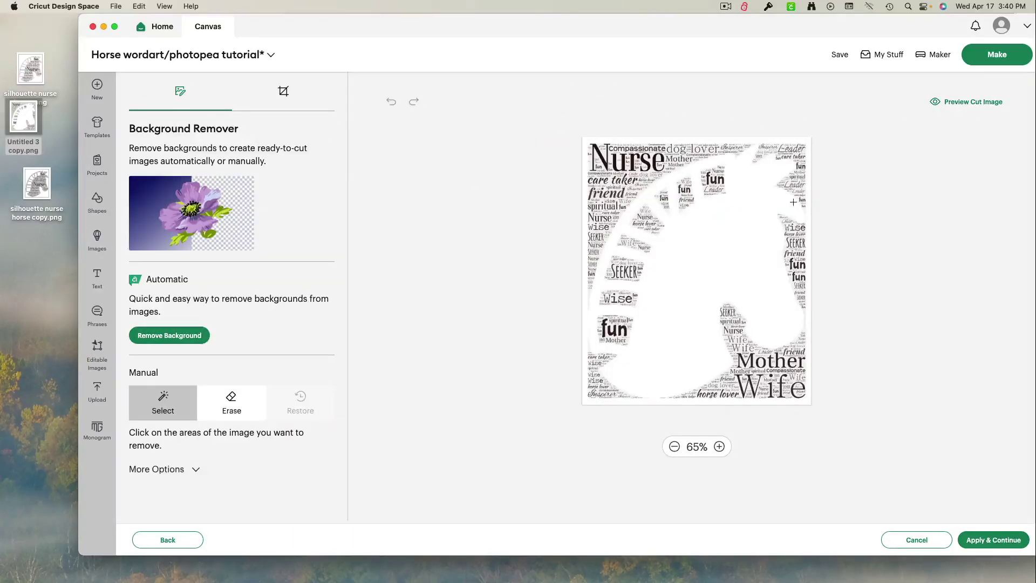
pyautogui.click(993, 540)
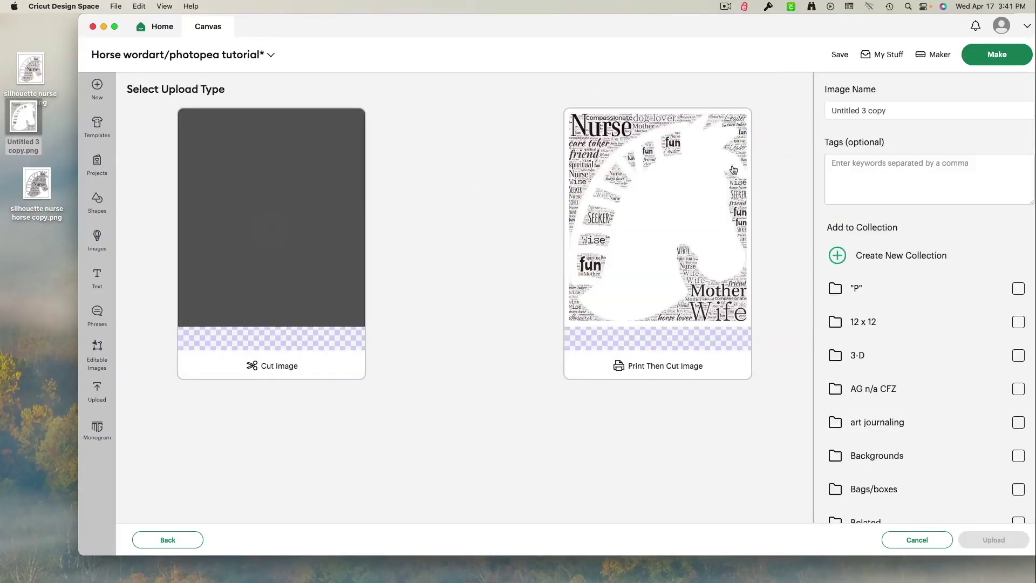
pyautogui.moveTo(892, 111); pyautogui.dragTo(808, 112)
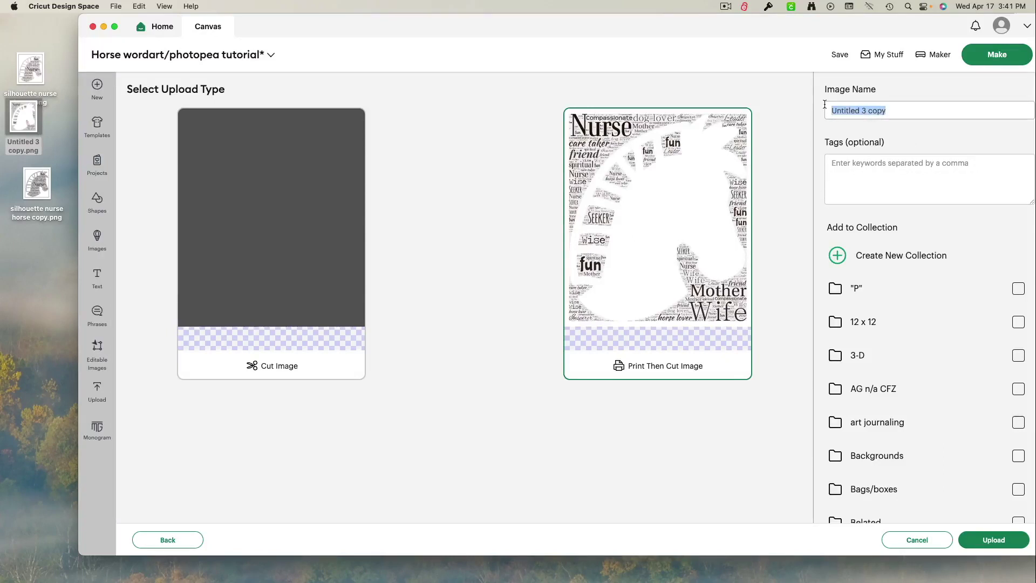
pyautogui.write('Rectangle silhouette nurse horse')
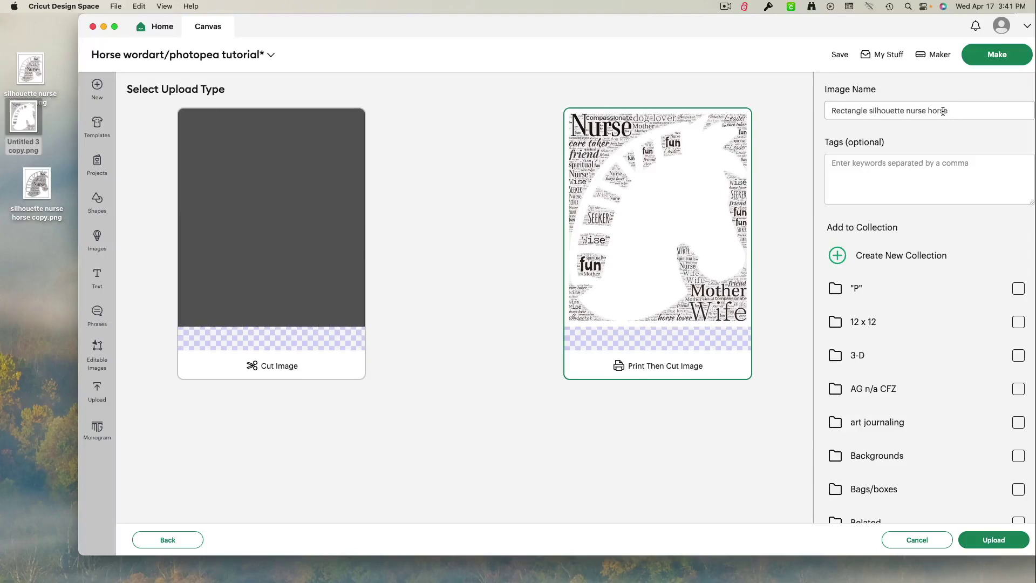
pyautogui.press('Tab')
pyautogui.press('super+v')
pyautogui.press('Return')
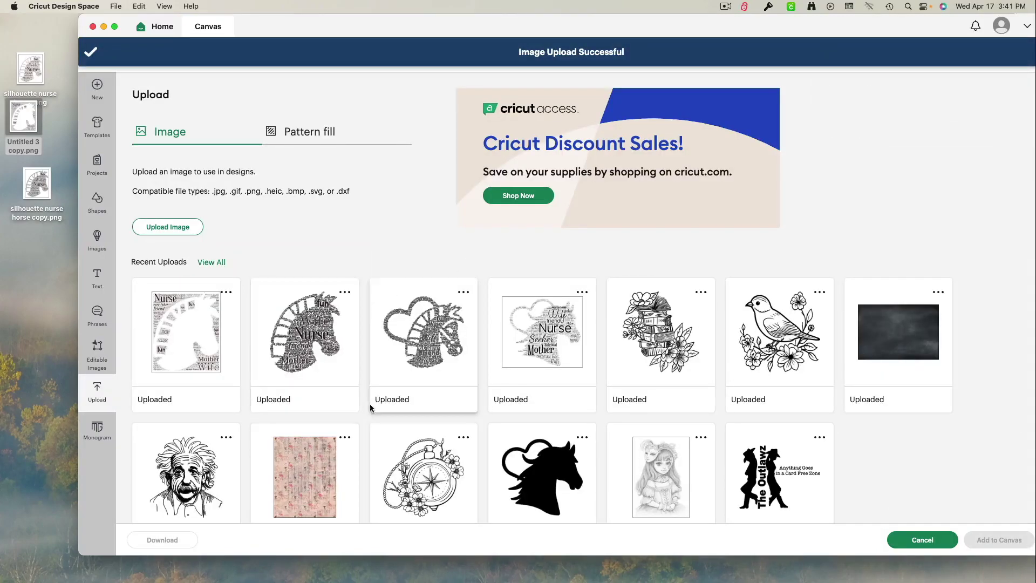
# Add the horse word-art and rectangle word-art uploads to the canvas together
pyautogui.click(286, 336)
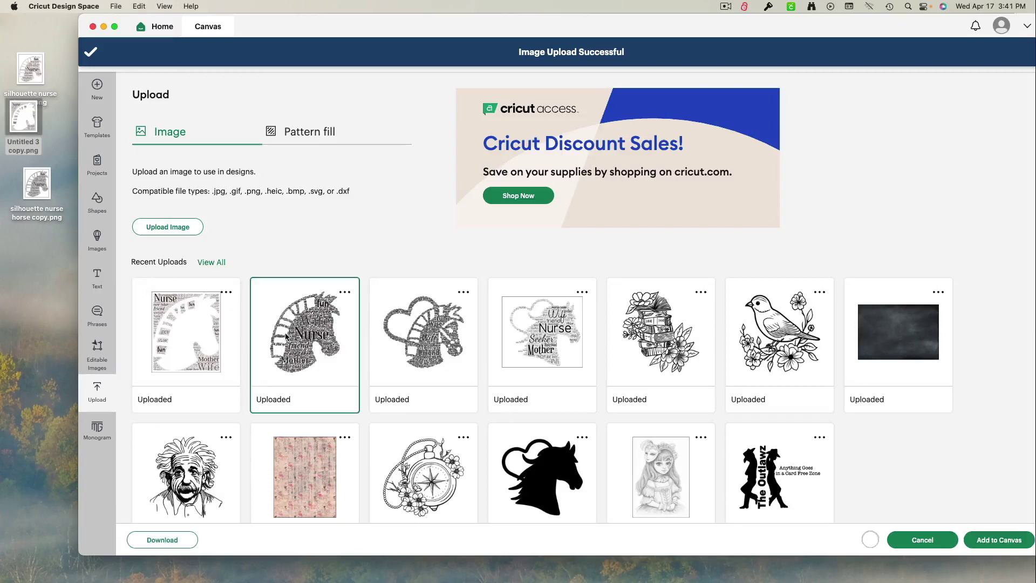
pyautogui.click(205, 340)
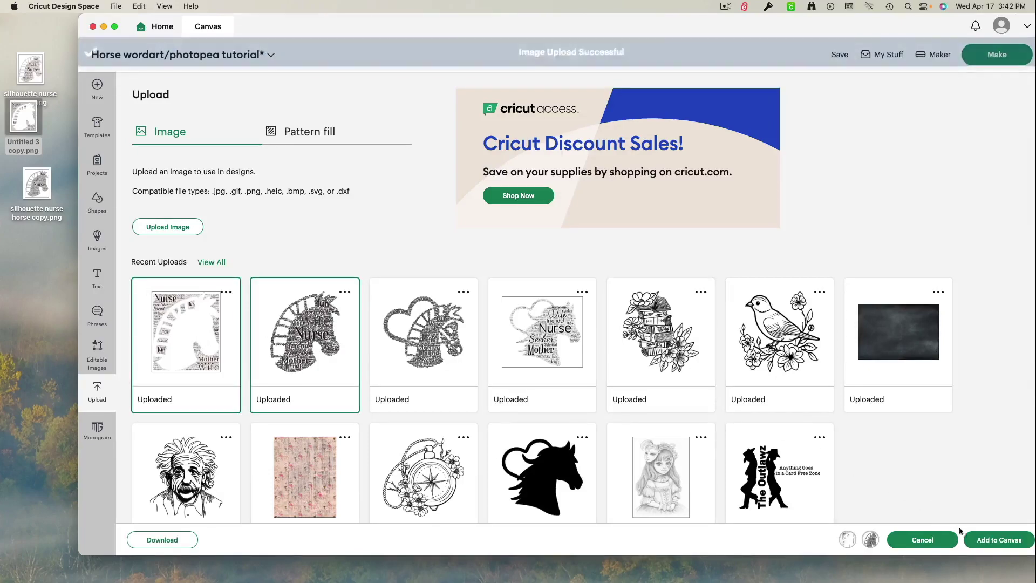
pyautogui.click(988, 540)
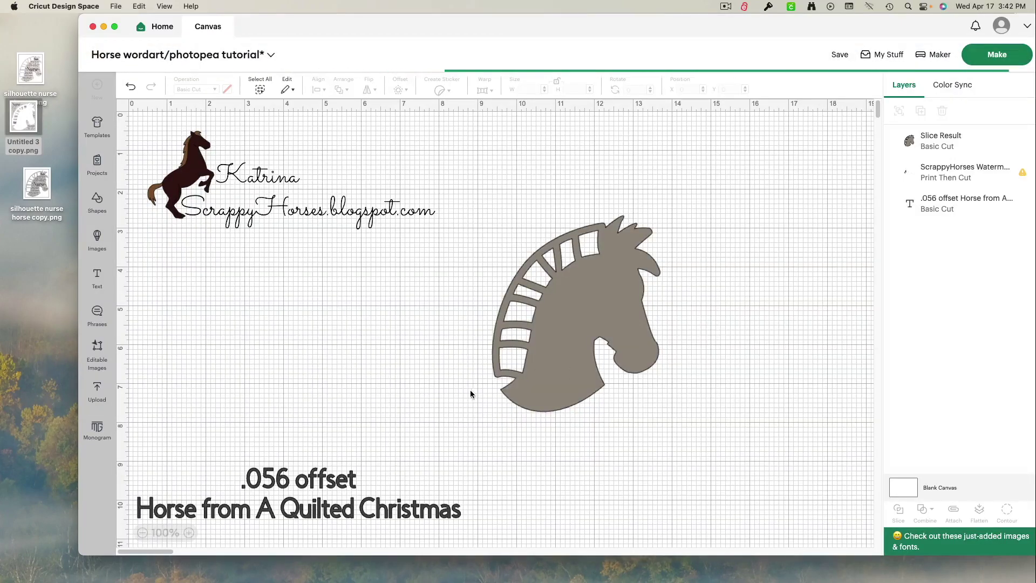
# Spread the two word-art images and the .056 offset note out beside the horse heads
pyautogui.moveTo(237, 384); pyautogui.dragTo(201, 389)
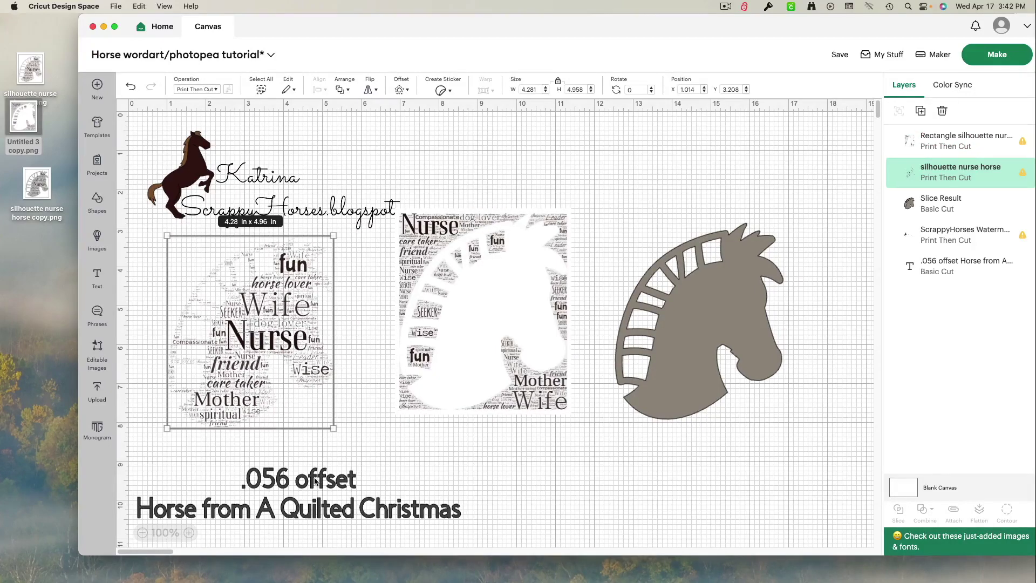
pyautogui.moveTo(317, 479); pyautogui.dragTo(354, 509)
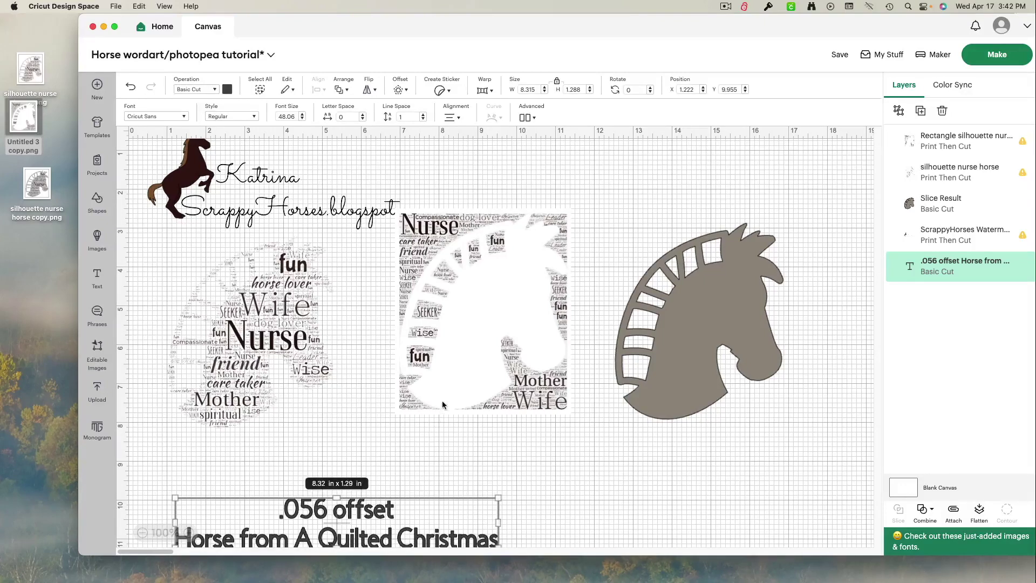
pyautogui.moveTo(455, 387); pyautogui.dragTo(421, 434)
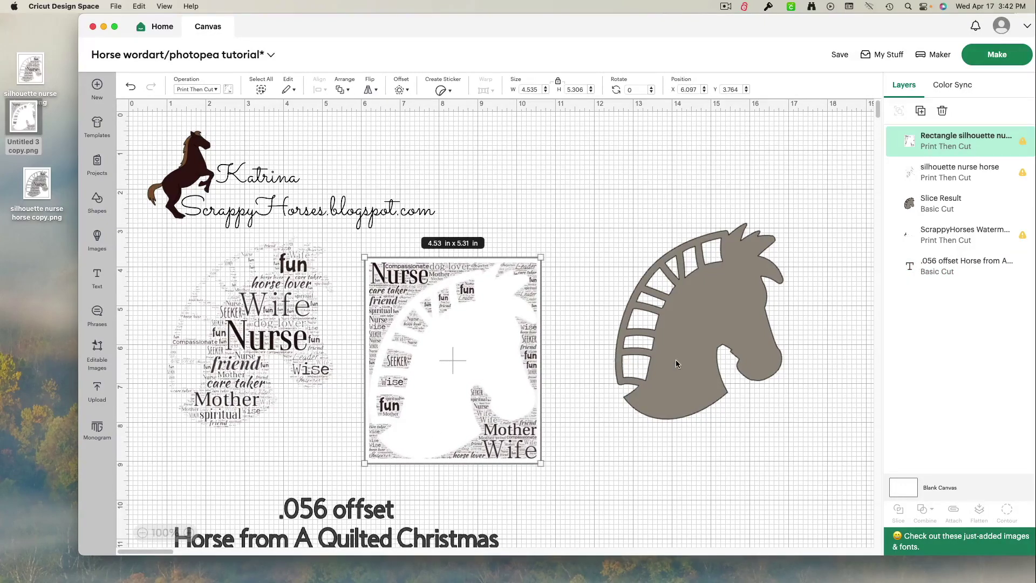
pyautogui.moveTo(308, 356); pyautogui.dragTo(627, 299)
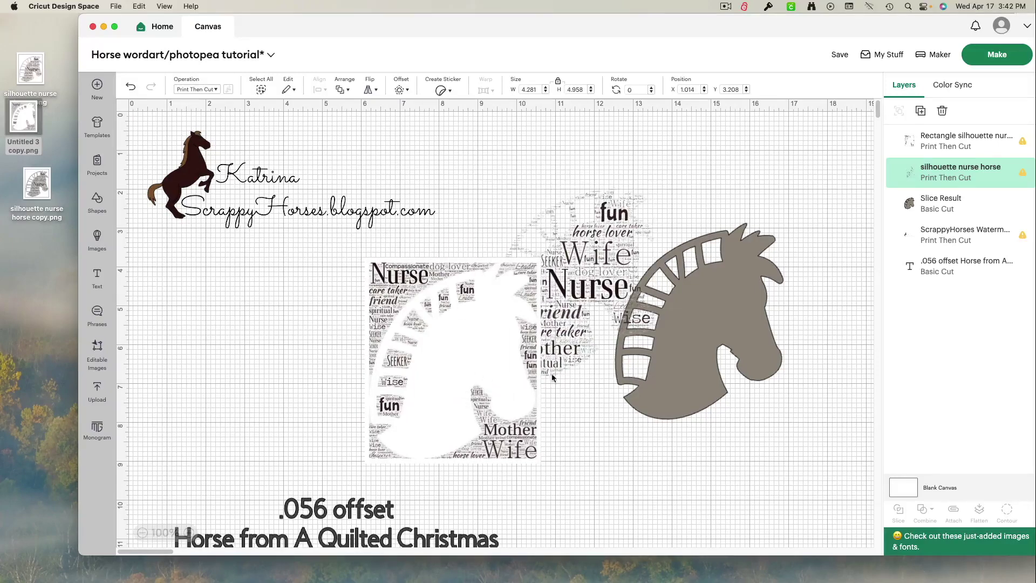
pyautogui.moveTo(469, 402); pyautogui.dragTo(298, 404)
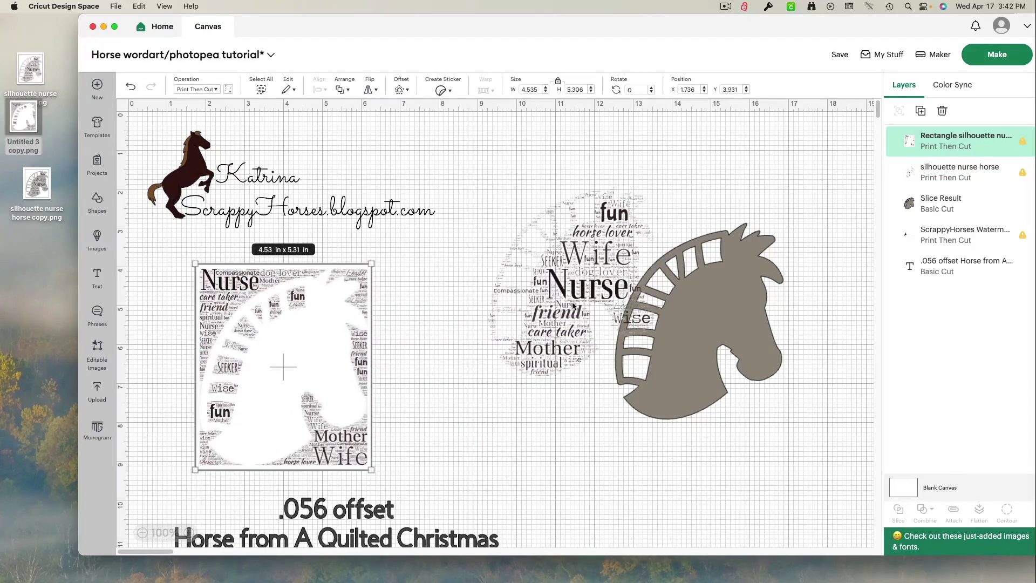
pyautogui.moveTo(659, 312); pyautogui.dragTo(587, 358)
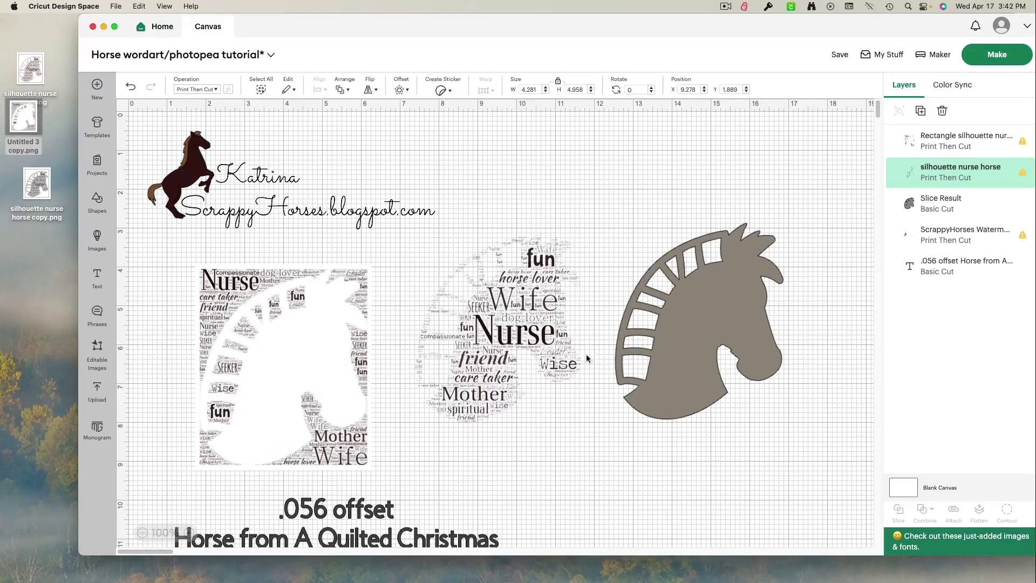
# Copy the brown horse head onto the rectangle word-art and lay the word-cloud horse over the right head
pyautogui.click(670, 355)
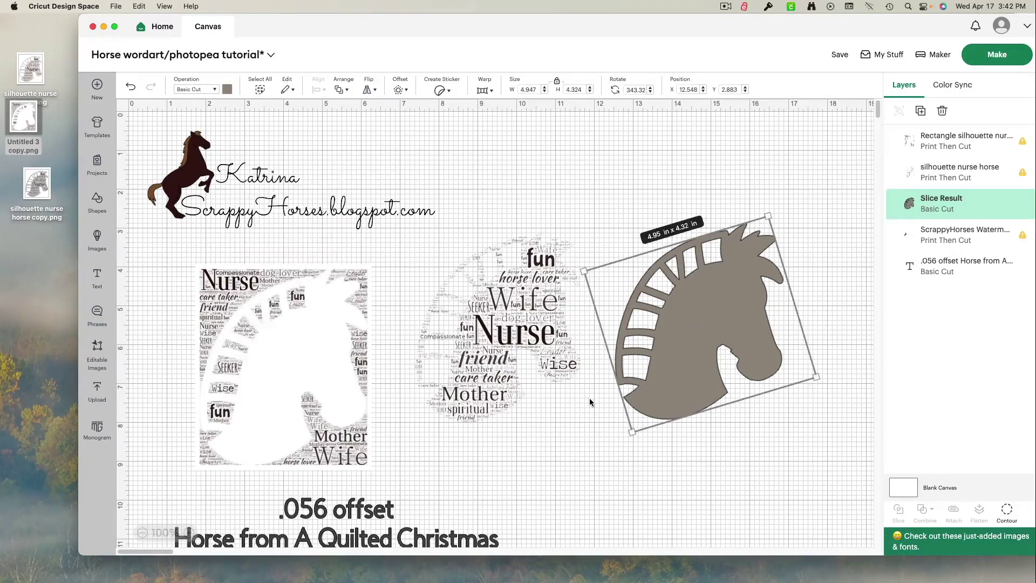
pyautogui.press('super+c')
pyautogui.press('super+v')
pyautogui.moveTo(340, 287); pyautogui.dragTo(353, 388)
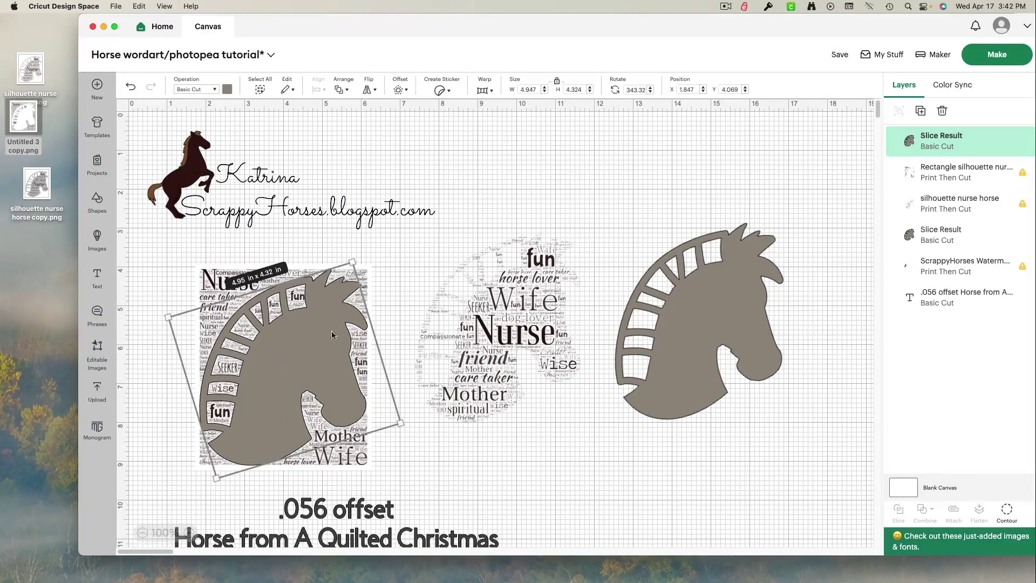
pyautogui.moveTo(531, 332); pyautogui.dragTo(641, 322)
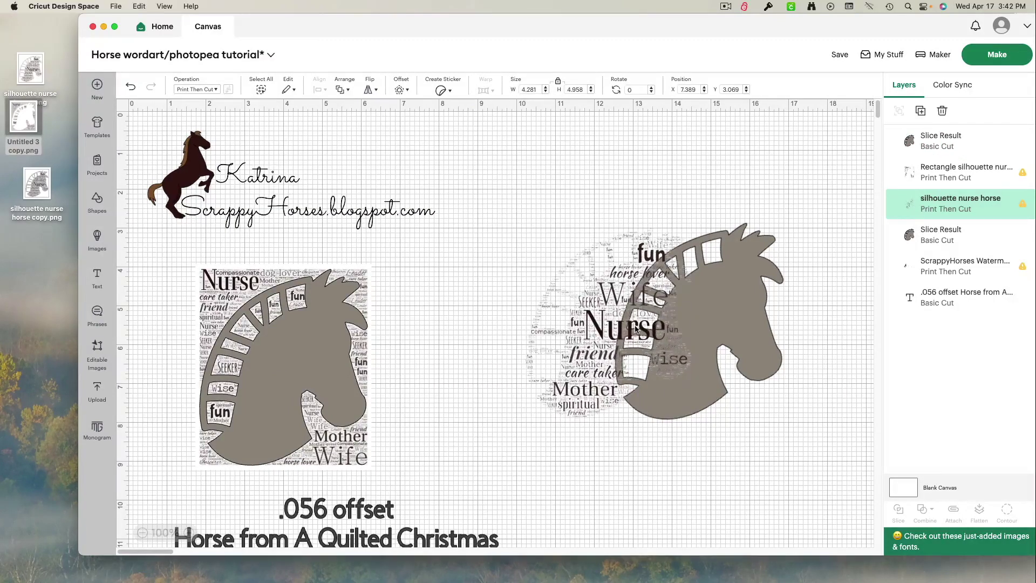
pyautogui.moveTo(594, 351); pyautogui.dragTo(645, 361)
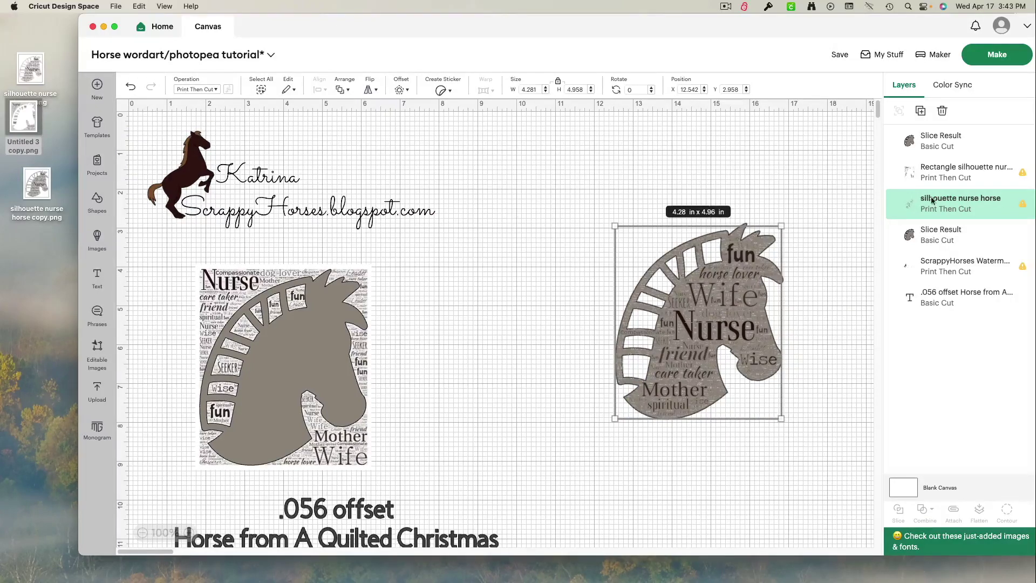
# Recolour the right horse Slice Result white
pyautogui.click(917, 141)
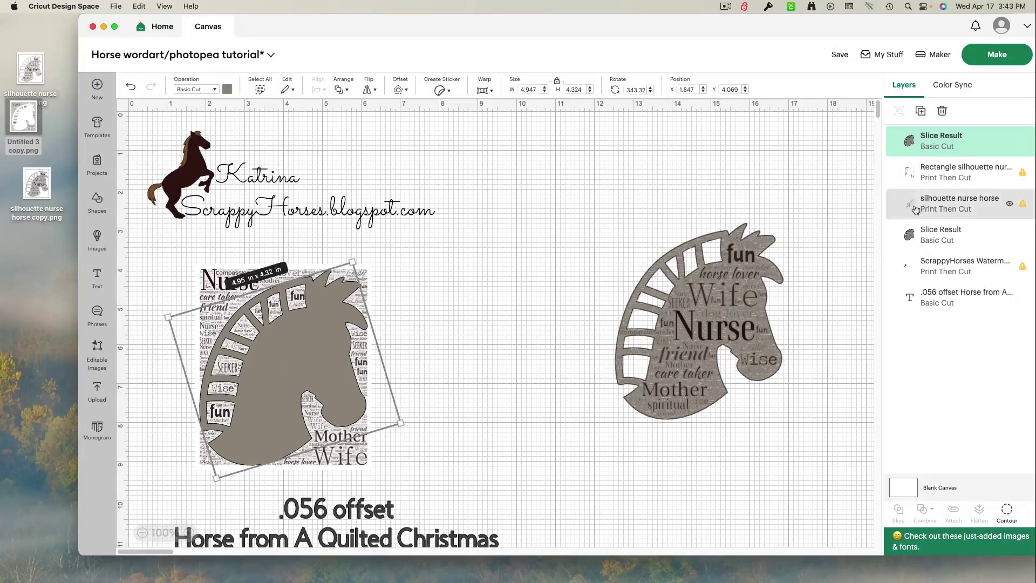
pyautogui.click(920, 229)
pyautogui.click(227, 90)
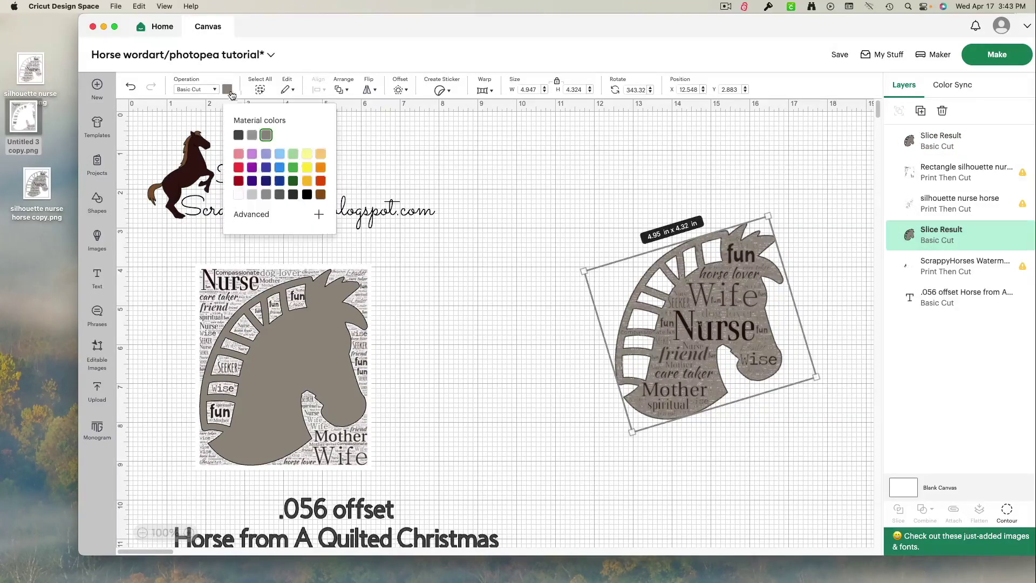
pyautogui.click(237, 196)
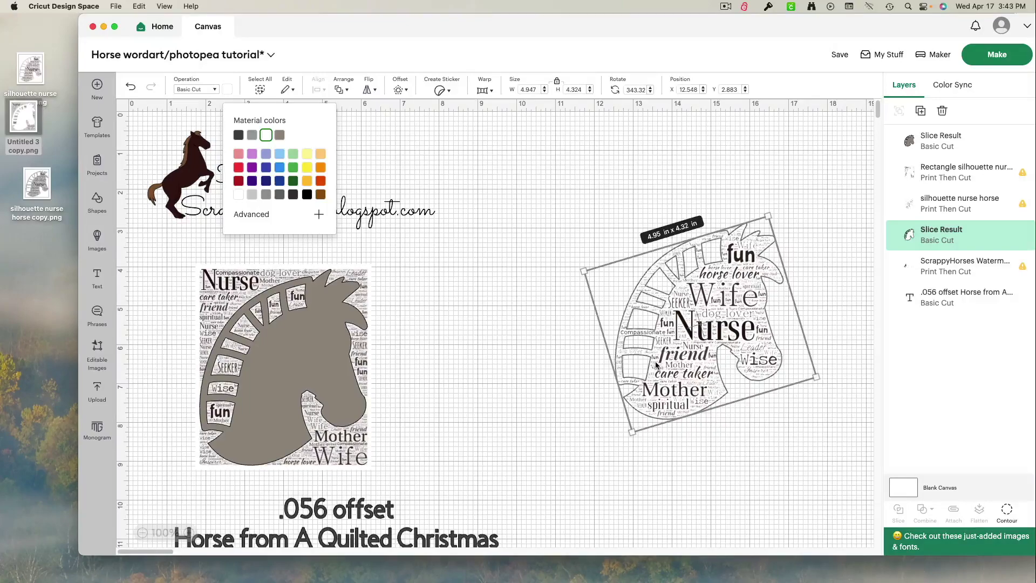
# Add a 0.056 in offset around the horse, then flatten word art, horse and offset together
pyautogui.click(187, 533)
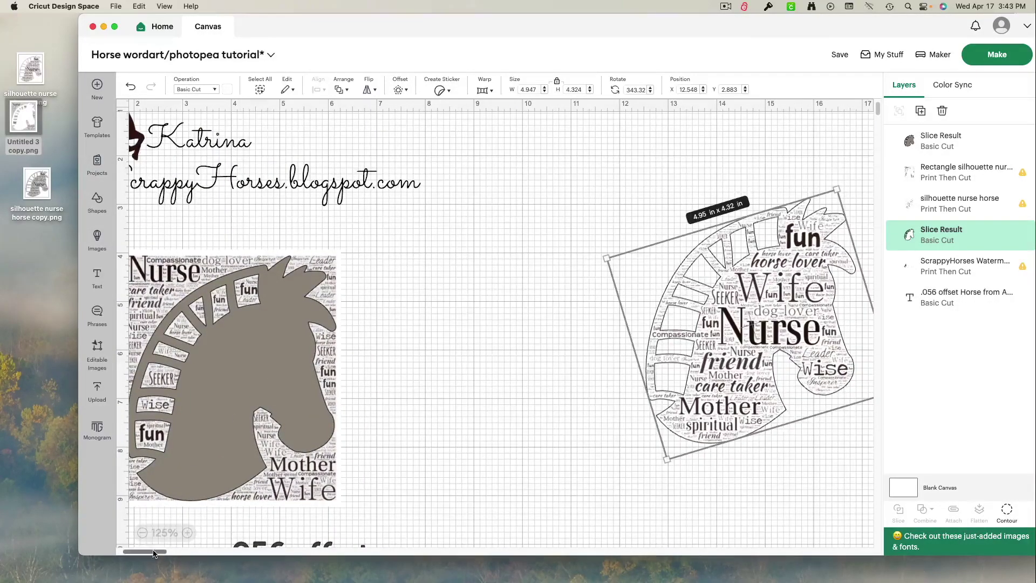
pyautogui.hscroll(2, 259, 421)
pyautogui.scroll(-5, 262, 420)
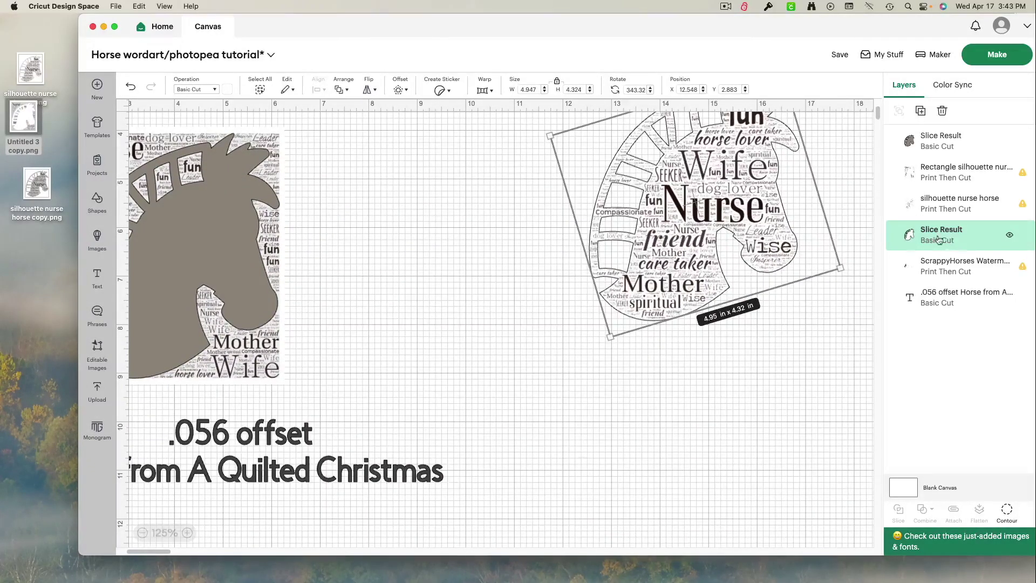
pyautogui.click(397, 85)
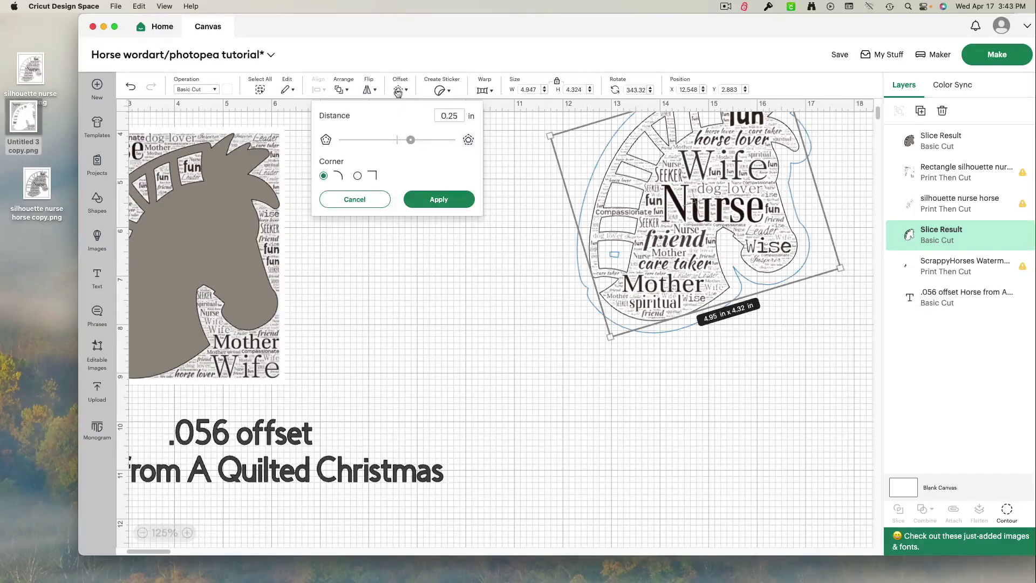
pyautogui.moveTo(410, 141); pyautogui.dragTo(401, 145)
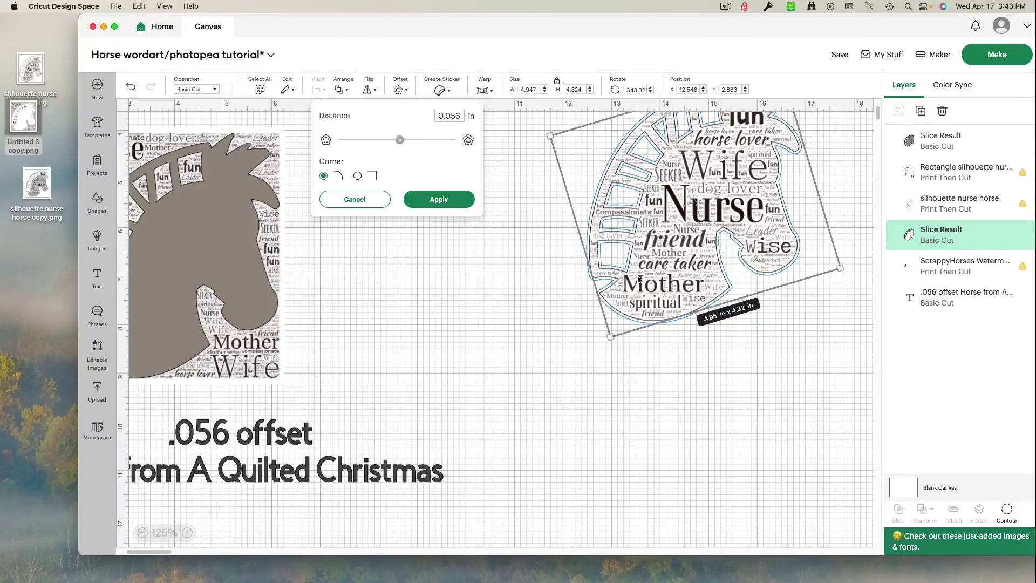
pyautogui.click(357, 176)
pyautogui.click(439, 200)
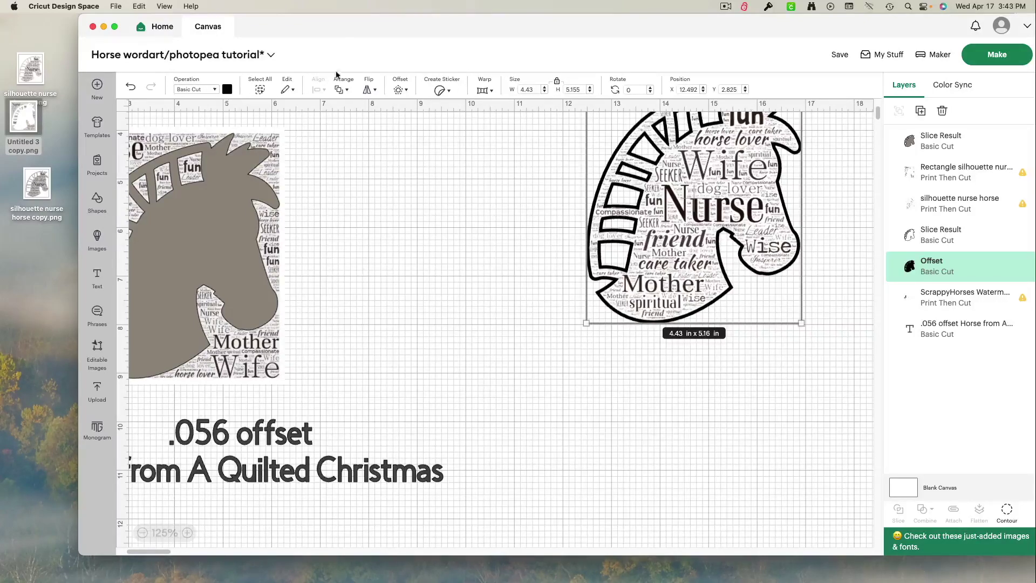
pyautogui.moveTo(821, 452); pyautogui.dragTo(564, 210)
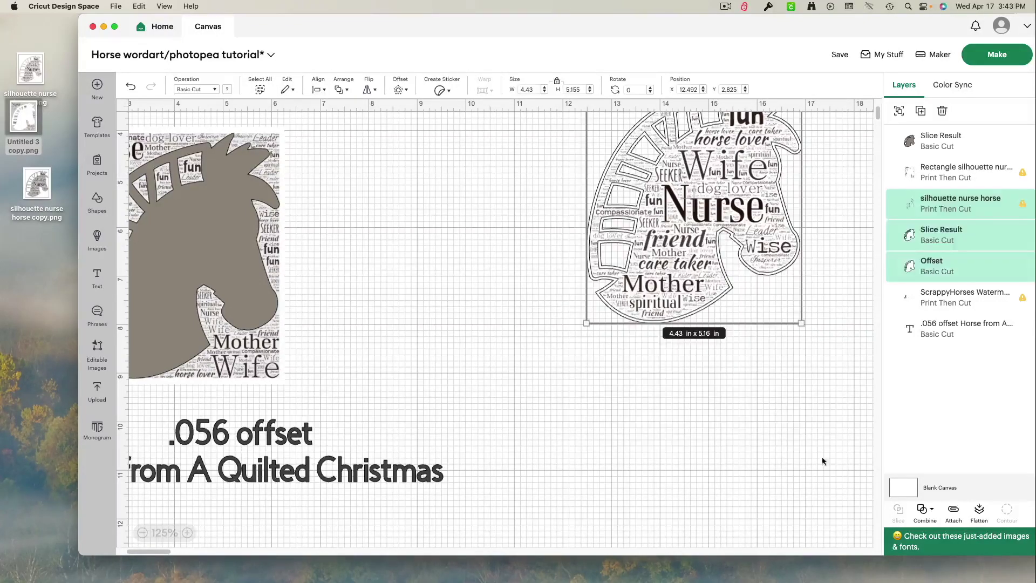
pyautogui.click(985, 519)
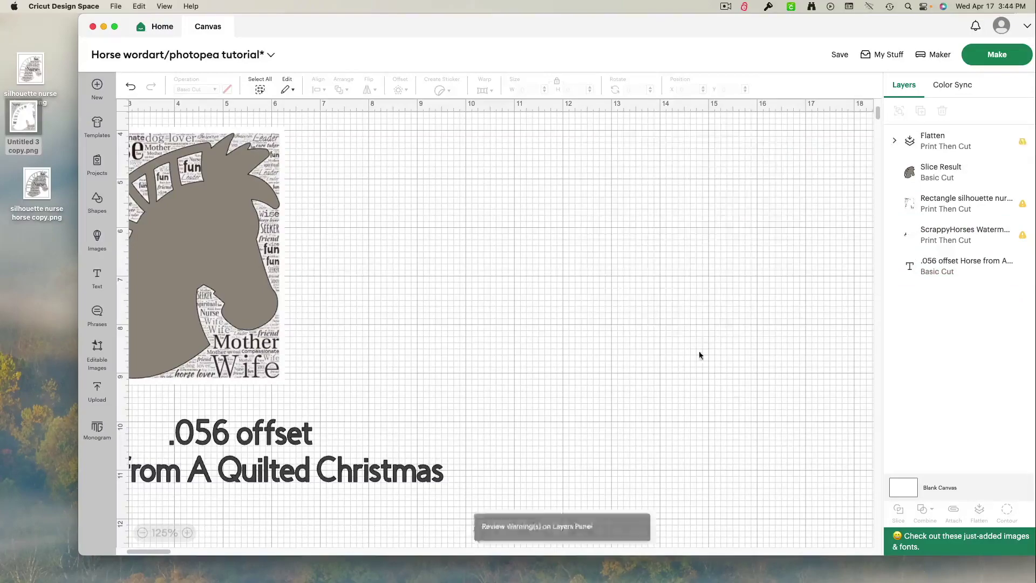
# Insert a square and size it to 6.39 × 5.99 in over the word-art horse
pyautogui.click(142, 533)
pyautogui.click(142, 533)
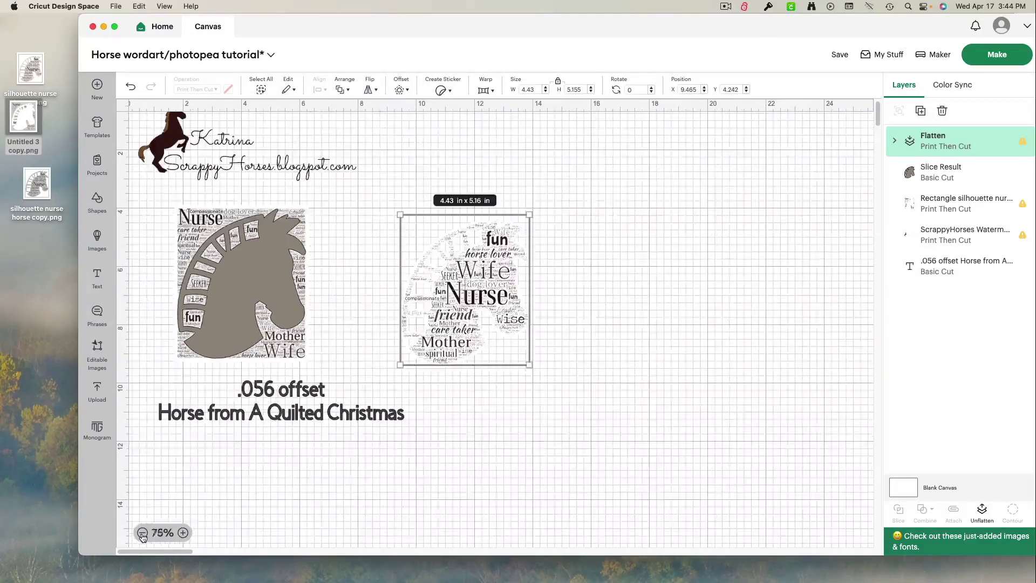
pyautogui.moveTo(477, 289); pyautogui.dragTo(547, 237)
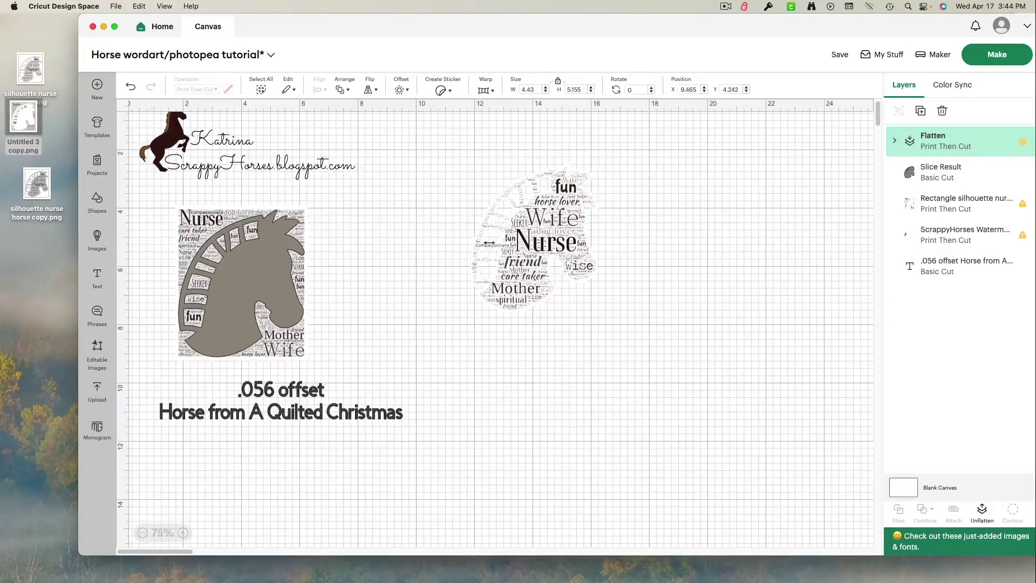
pyautogui.click(183, 533)
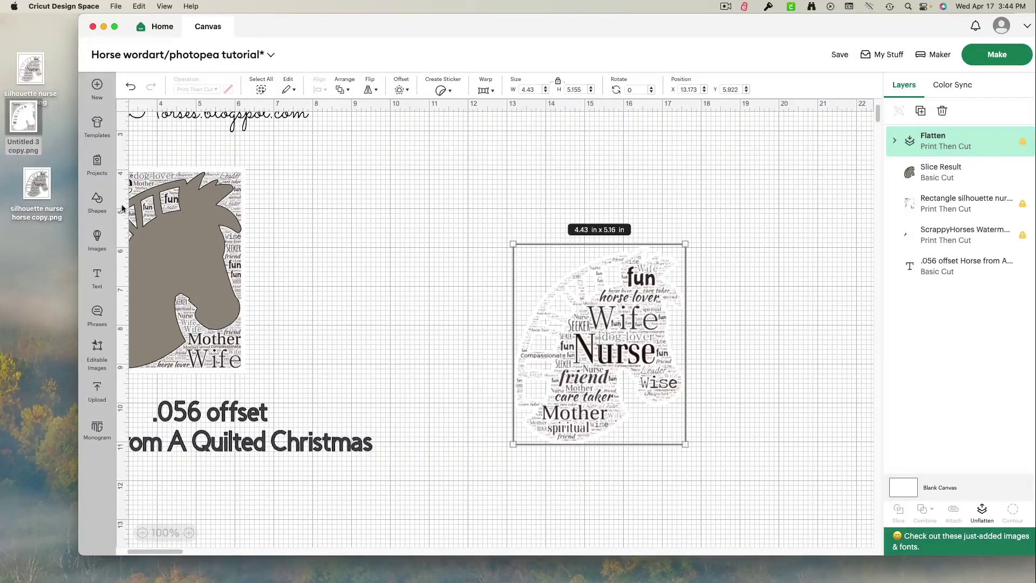
pyautogui.click(98, 205)
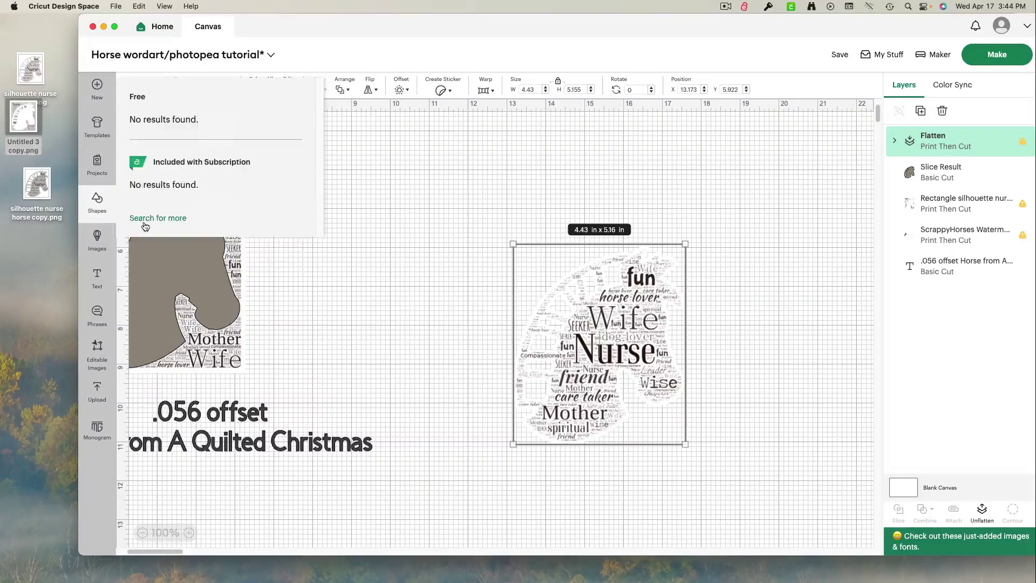
pyautogui.click(241, 270)
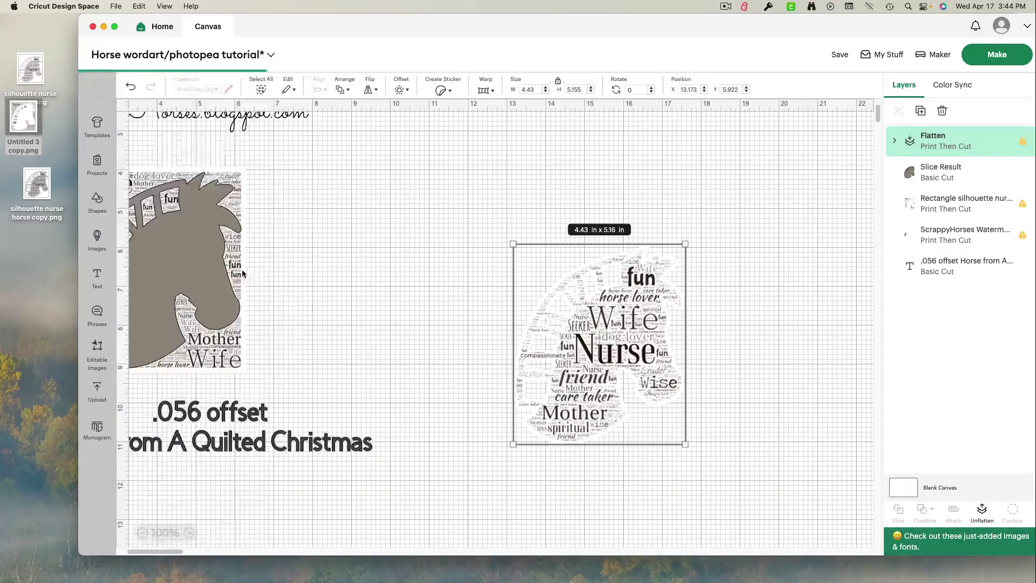
pyautogui.moveTo(208, 214); pyautogui.dragTo(550, 277)
pyautogui.moveTo(590, 307); pyautogui.dragTo(651, 400)
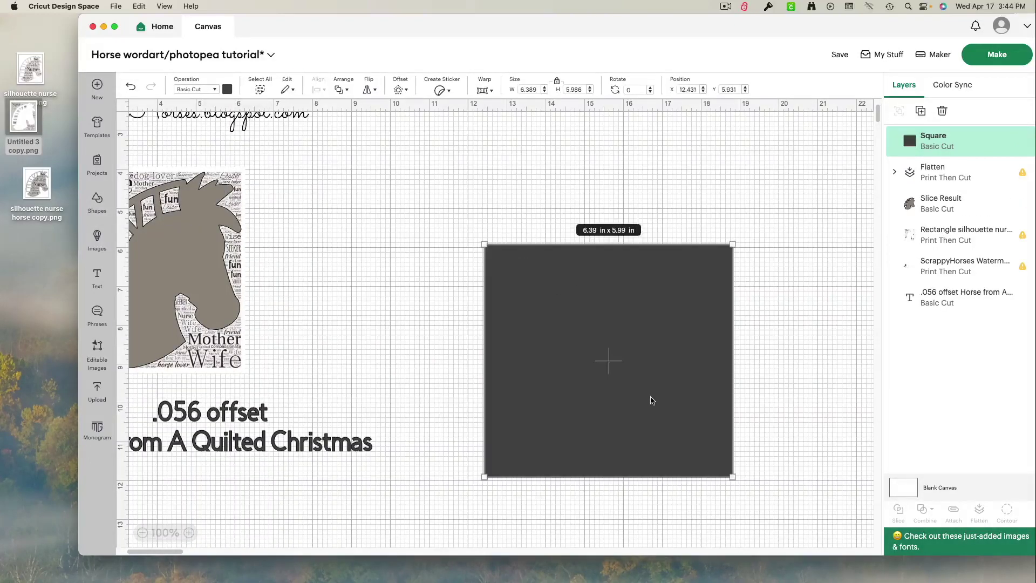
# Colour the square blue, send it to the back, and align the horse on it
pyautogui.rightClick(647, 397)
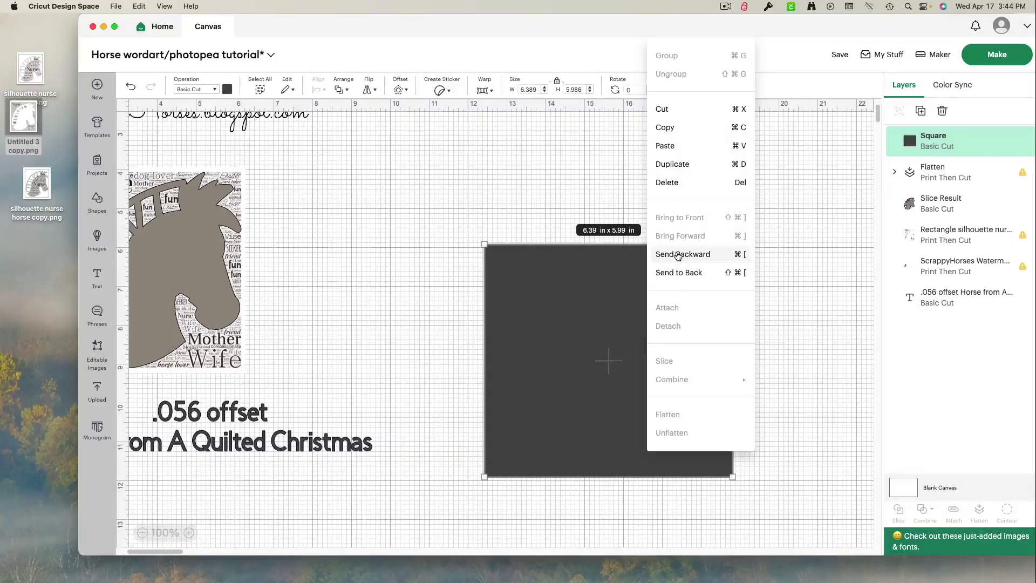
pyautogui.click(227, 89)
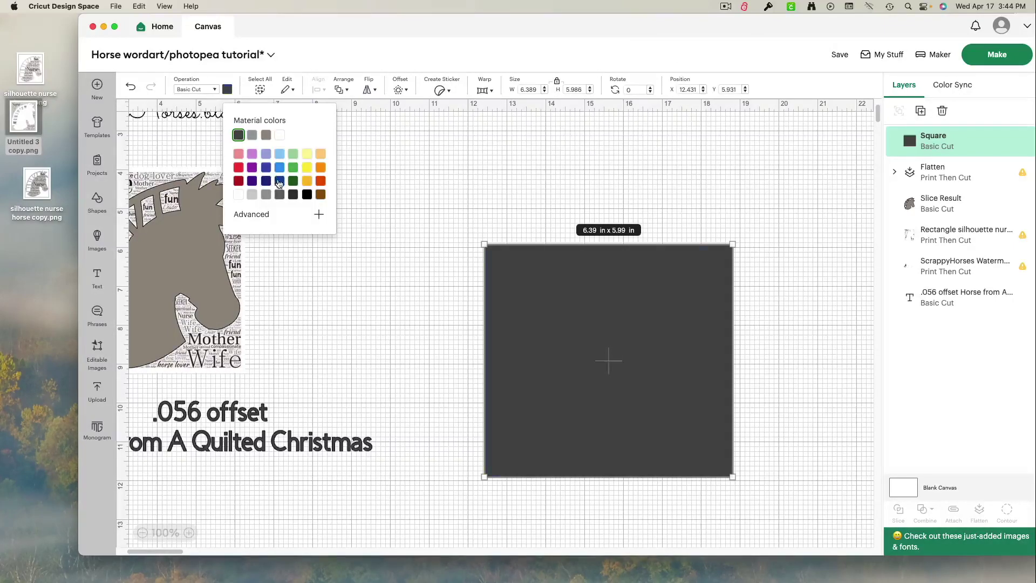
pyautogui.click(279, 181)
pyautogui.rightClick(542, 347)
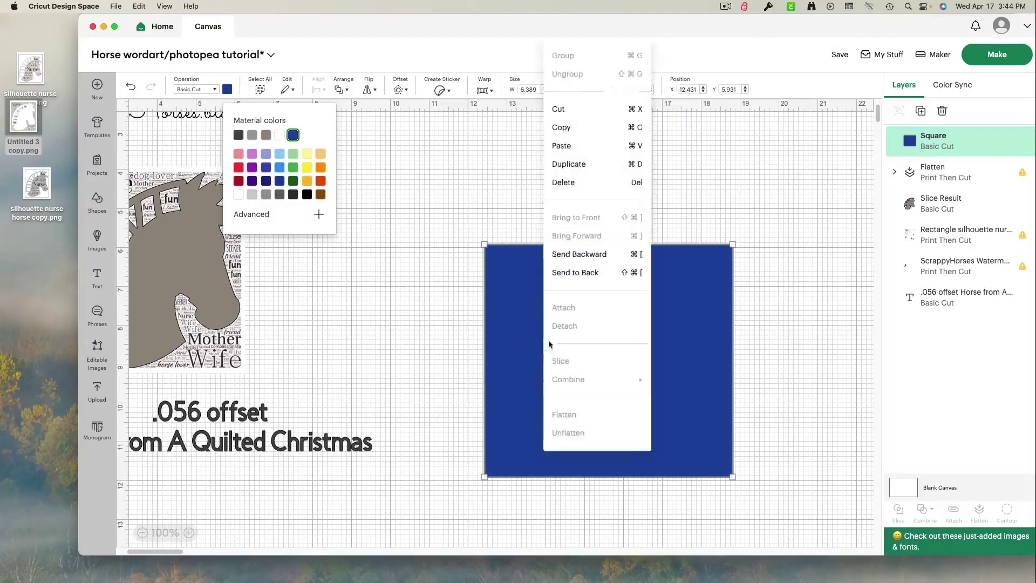
pyautogui.click(580, 273)
pyautogui.moveTo(611, 341)
pyautogui.mouseDown()
pyautogui.moveTo(611, 367)
pyautogui.moveTo(601, 332)
pyautogui.mouseUp()
pyautogui.click(703, 383)
pyautogui.moveTo(603, 380); pyautogui.dragTo(608, 385)
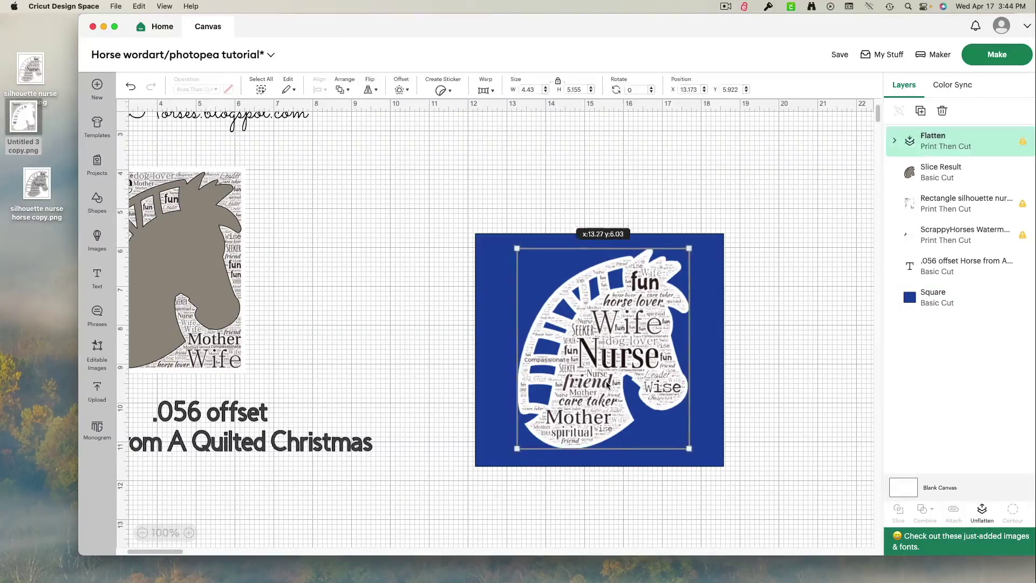
pyautogui.moveTo(425, 302); pyautogui.dragTo(757, 296)
pyautogui.click(141, 533)
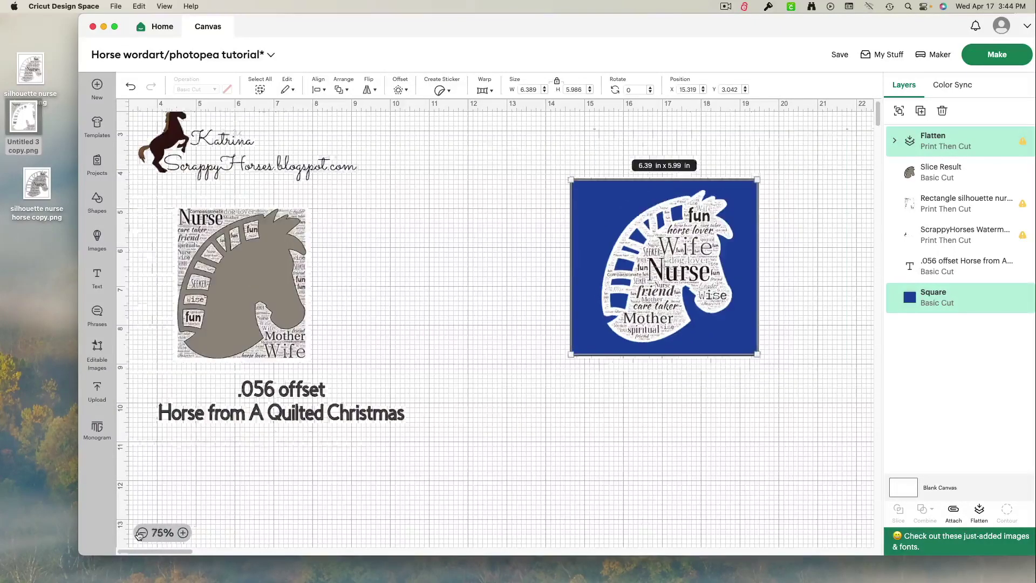
# Spread the grey horse, offset caption and word-art image apart on the canvas
pyautogui.moveTo(206, 326); pyautogui.dragTo(228, 325)
pyautogui.moveTo(241, 393); pyautogui.dragTo(734, 449)
pyautogui.moveTo(260, 355); pyautogui.dragTo(439, 352)
pyautogui.moveTo(290, 300); pyautogui.dragTo(296, 335)
# Restore the grey horse's forelock, brow, eye, bridle, nose, nostril and outline cut contours
pyautogui.click(1007, 512)
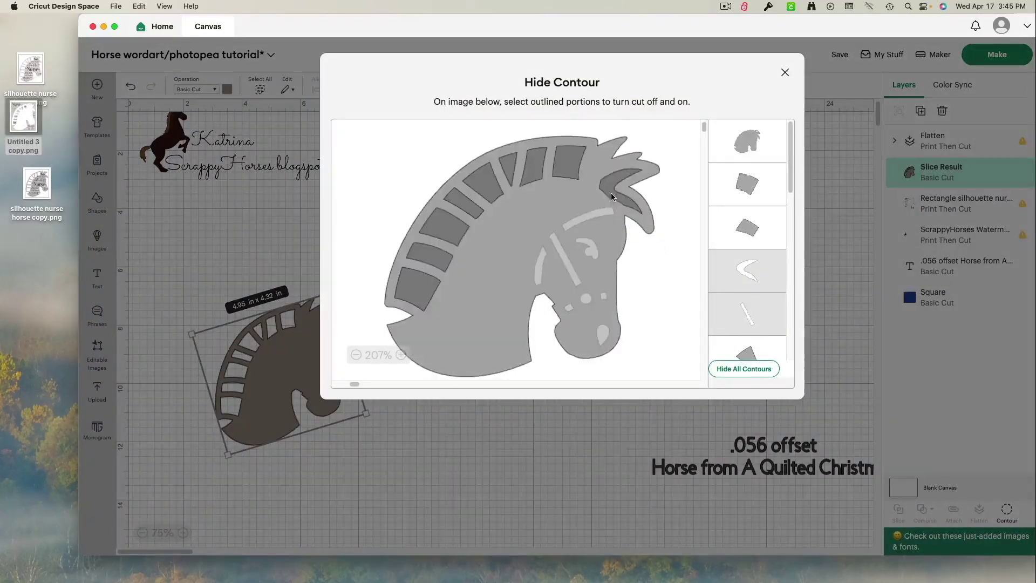
pyautogui.click(612, 192)
pyautogui.click(593, 217)
pyautogui.click(593, 251)
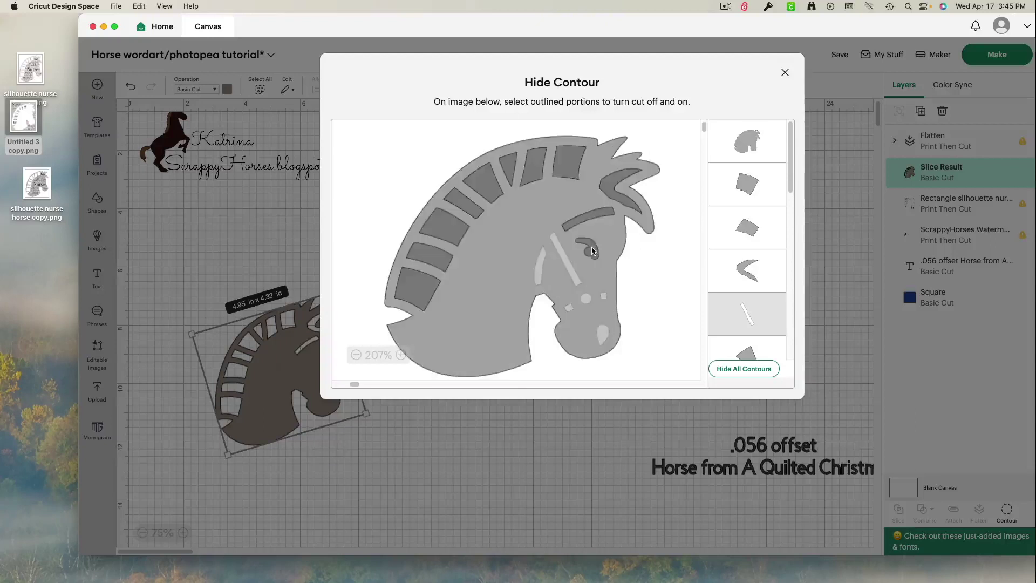
pyautogui.click(564, 258)
pyautogui.click(539, 265)
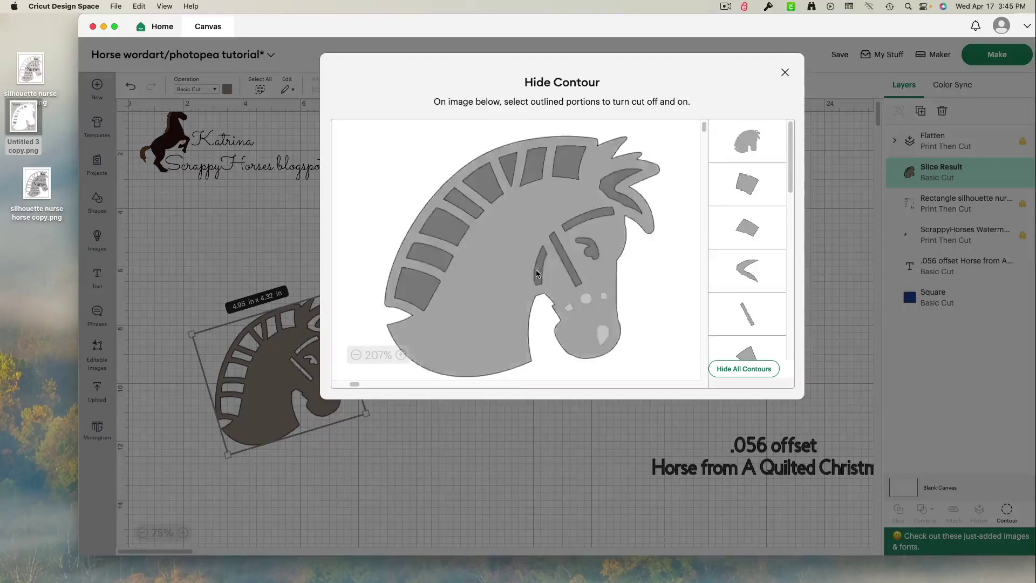
pyautogui.click(572, 309)
pyautogui.click(567, 311)
pyautogui.click(603, 334)
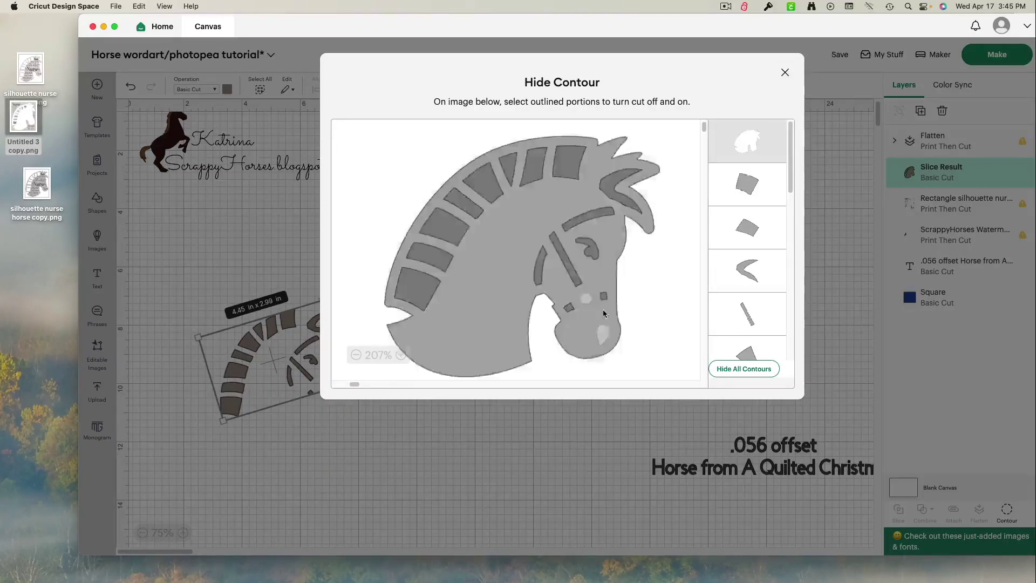
pyautogui.click(586, 298)
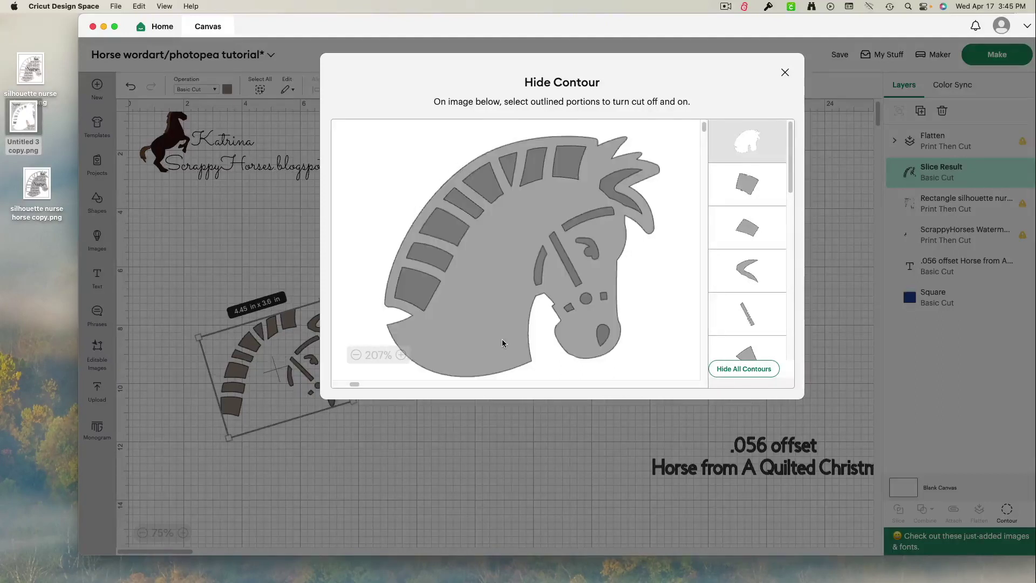
pyautogui.click(483, 316)
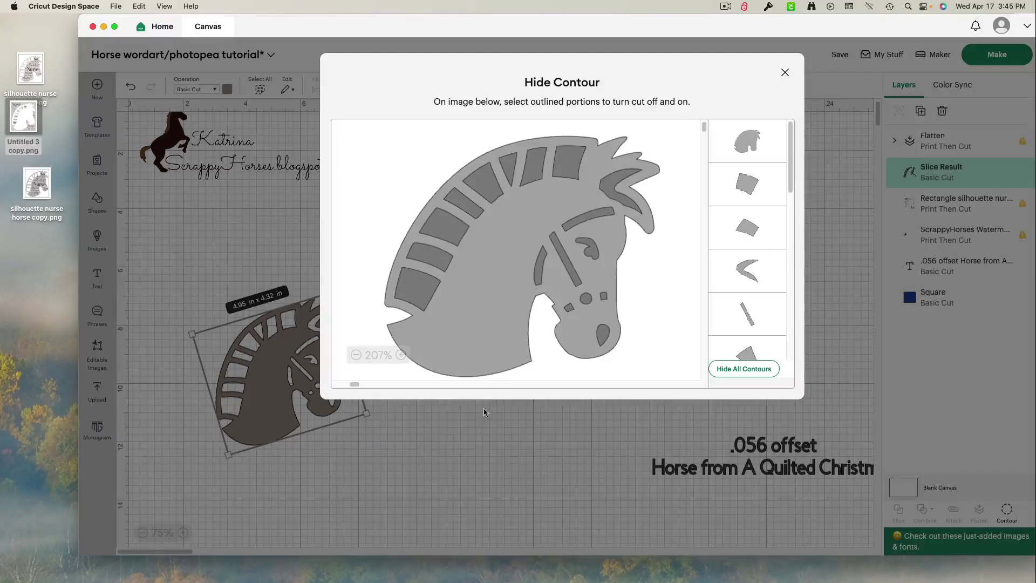
pyautogui.click(277, 404)
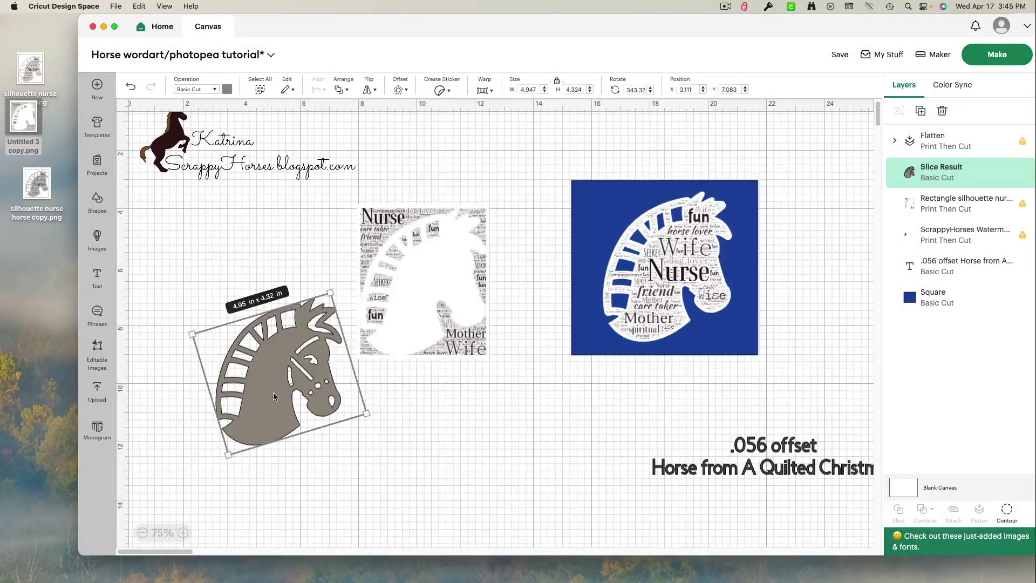
# Duplicate the grey horse, hide all its contours, and place the solid copy on the word-art
pyautogui.press('super+d')
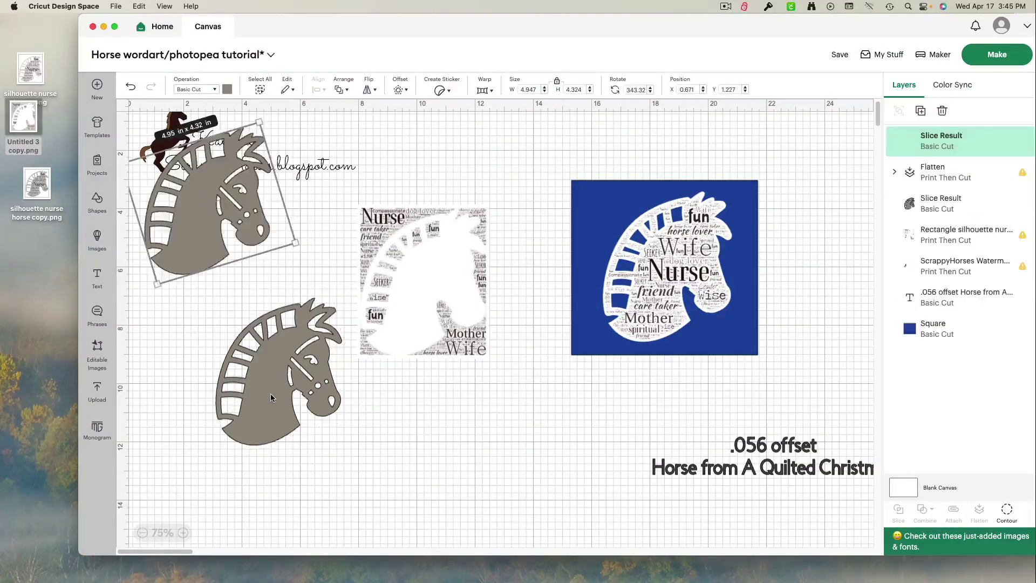
pyautogui.moveTo(205, 240); pyautogui.dragTo(463, 493)
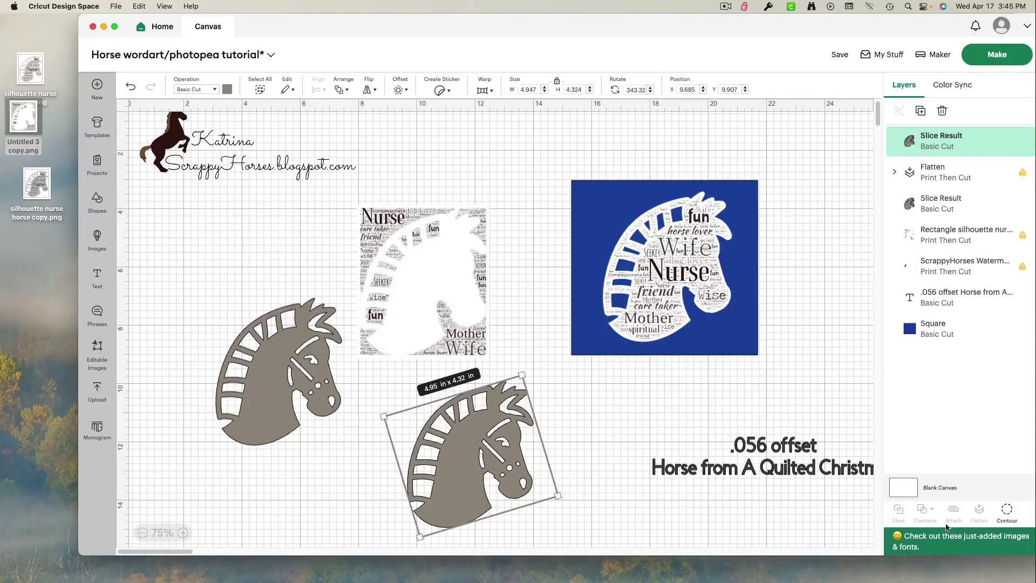
pyautogui.click(1007, 512)
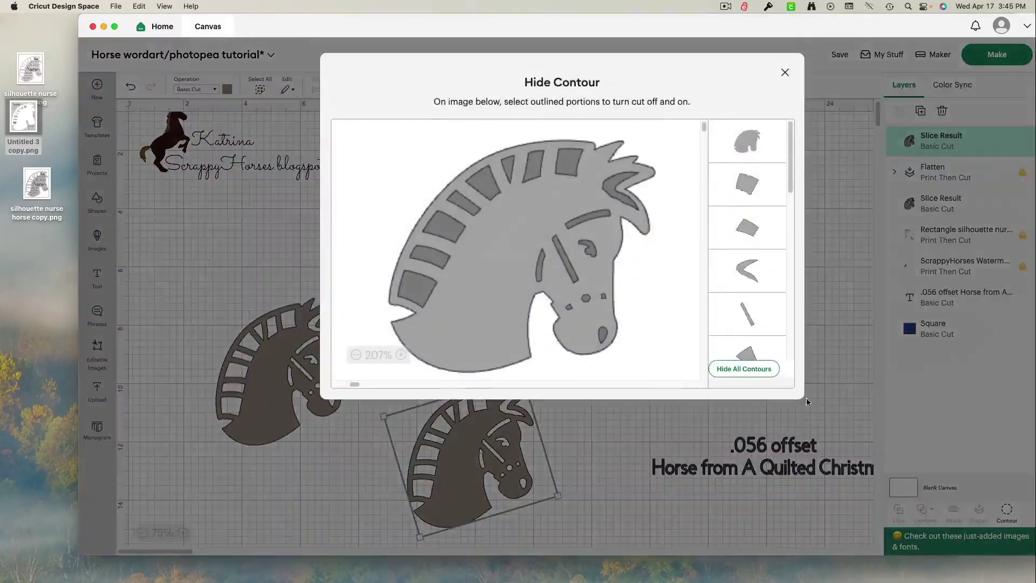
pyautogui.click(745, 369)
pyautogui.click(612, 472)
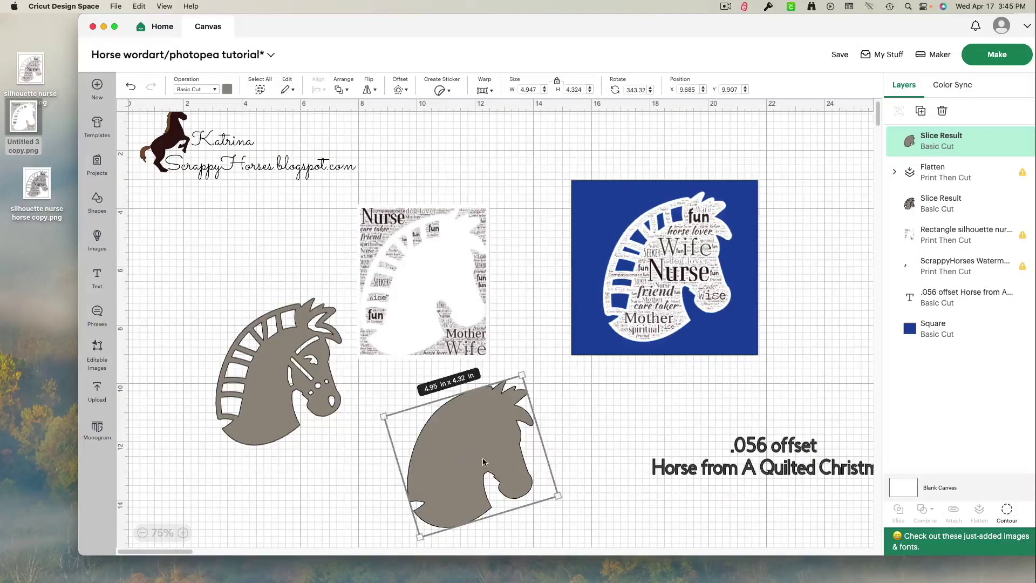
pyautogui.moveTo(479, 452); pyautogui.dragTo(435, 287)
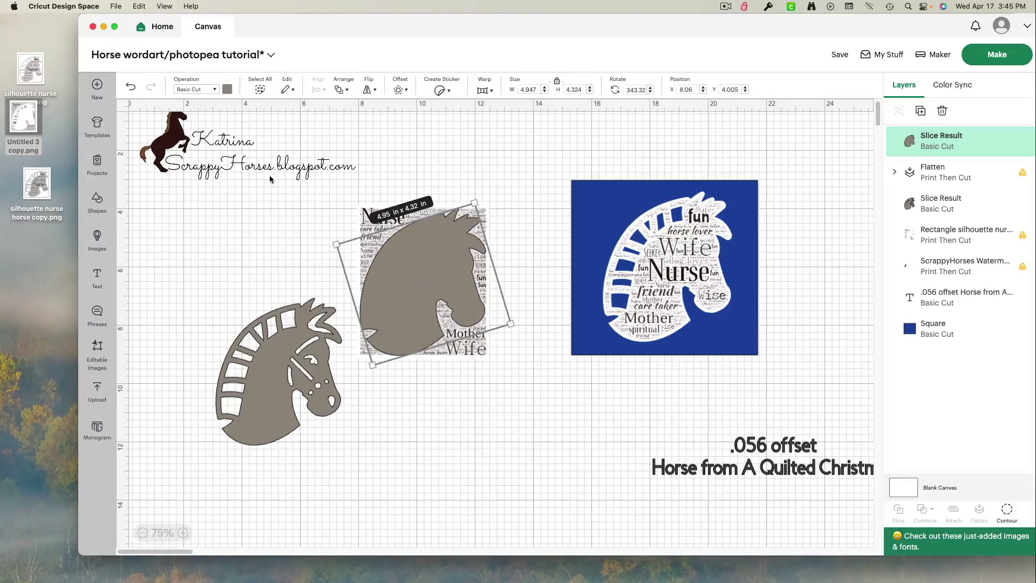
# Colour the solid silhouette black and bring the grey horse in front of it
pyautogui.click(228, 90)
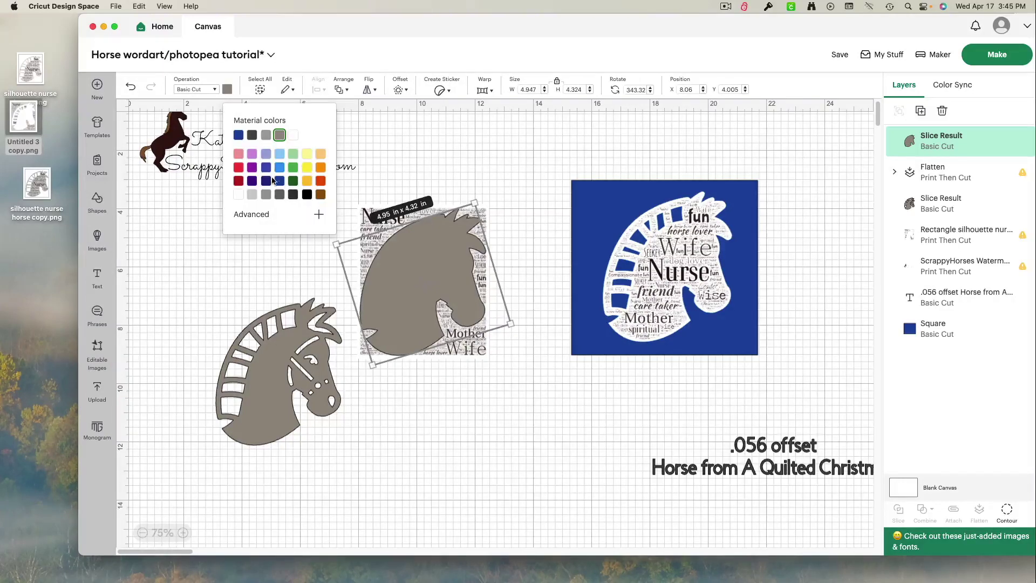
pyautogui.click(307, 195)
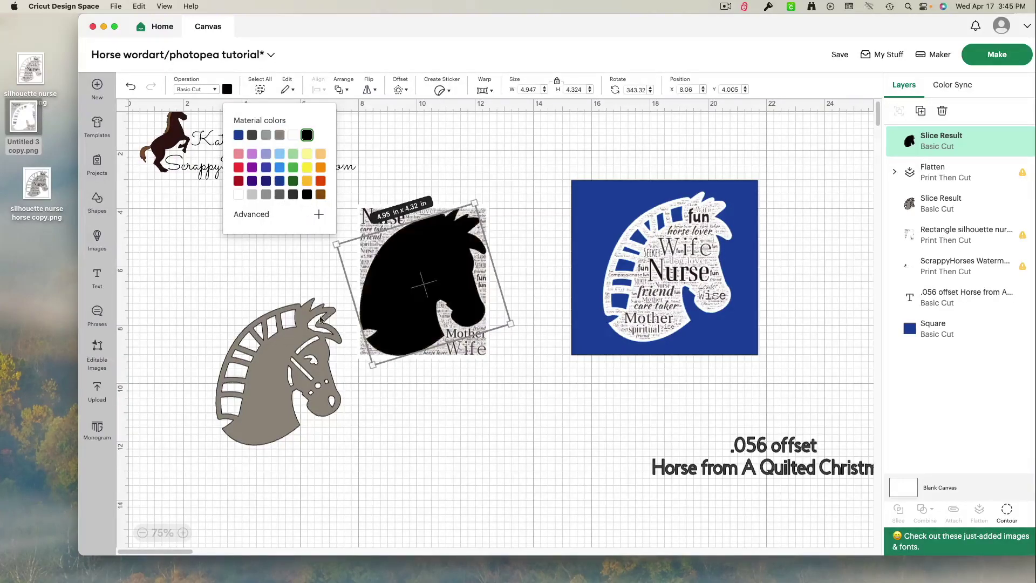
pyautogui.moveTo(305, 375); pyautogui.dragTo(401, 293)
pyautogui.rightClick(277, 346)
pyautogui.click(324, 216)
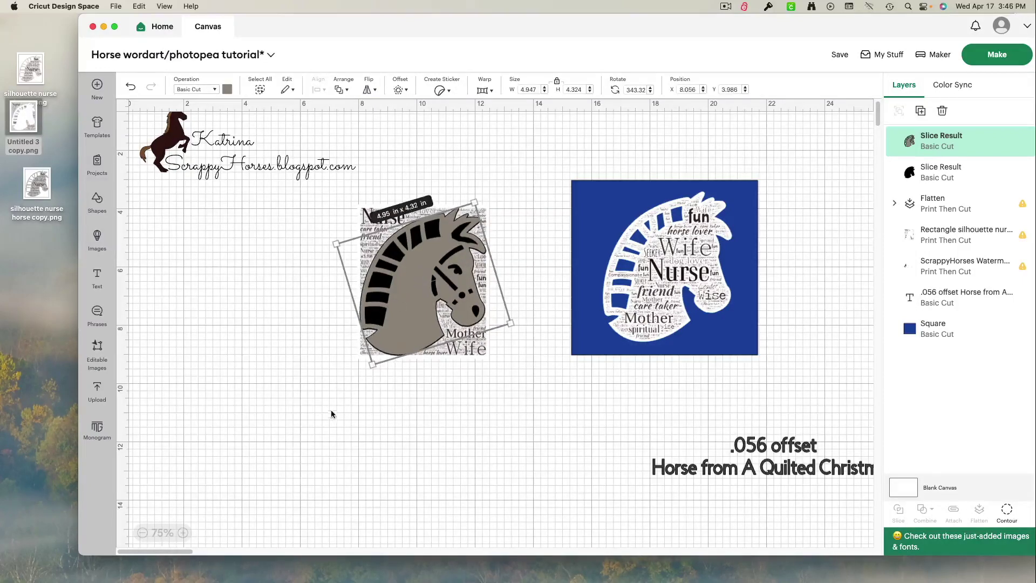
pyautogui.click(331, 410)
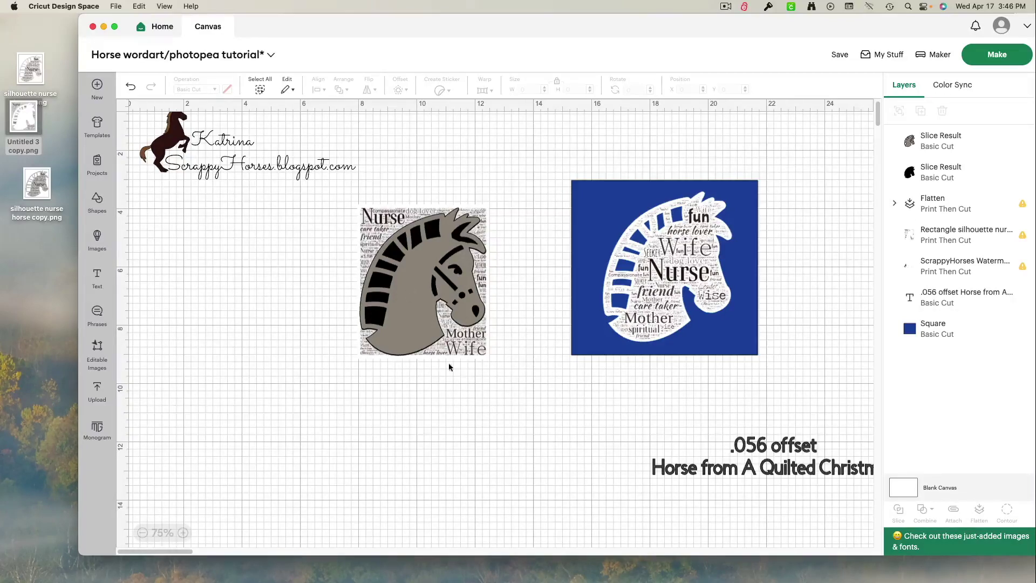
# Enlarge the word-art and both horses together to 6.4 × 7.49 in
pyautogui.click(466, 352)
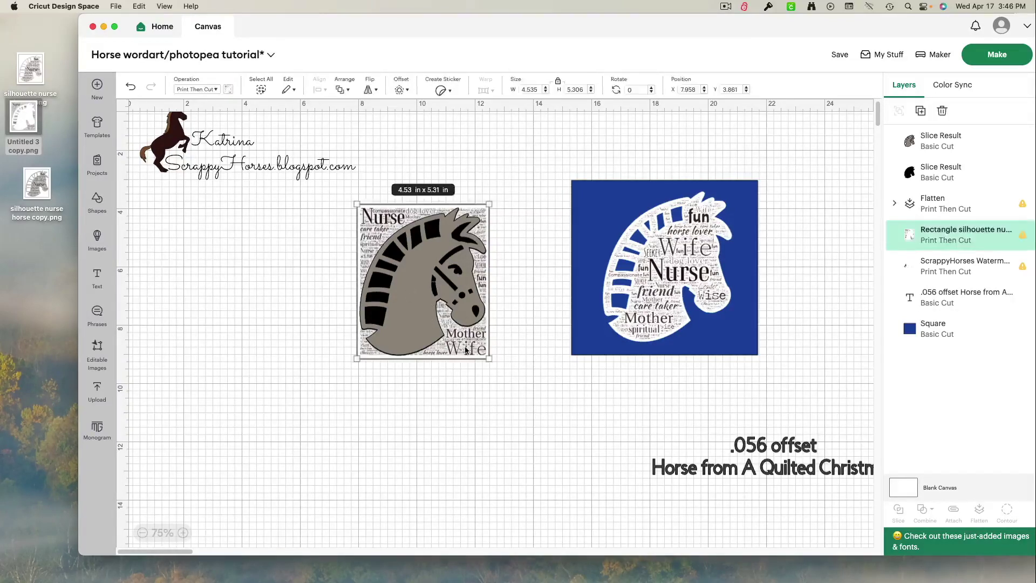
pyautogui.click(417, 415)
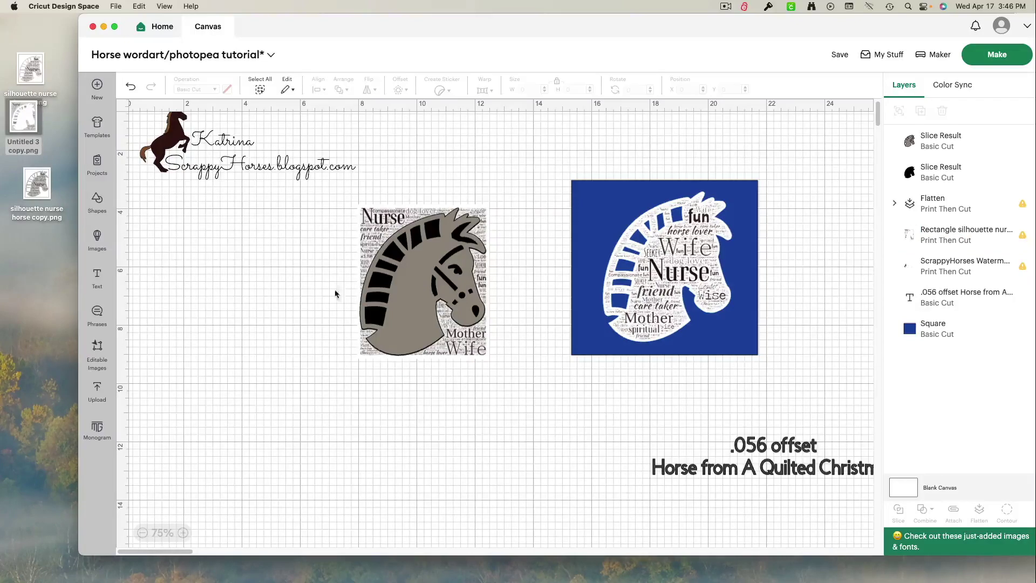
pyautogui.click(373, 223)
pyautogui.click(300, 282)
pyautogui.moveTo(304, 232); pyautogui.dragTo(491, 389)
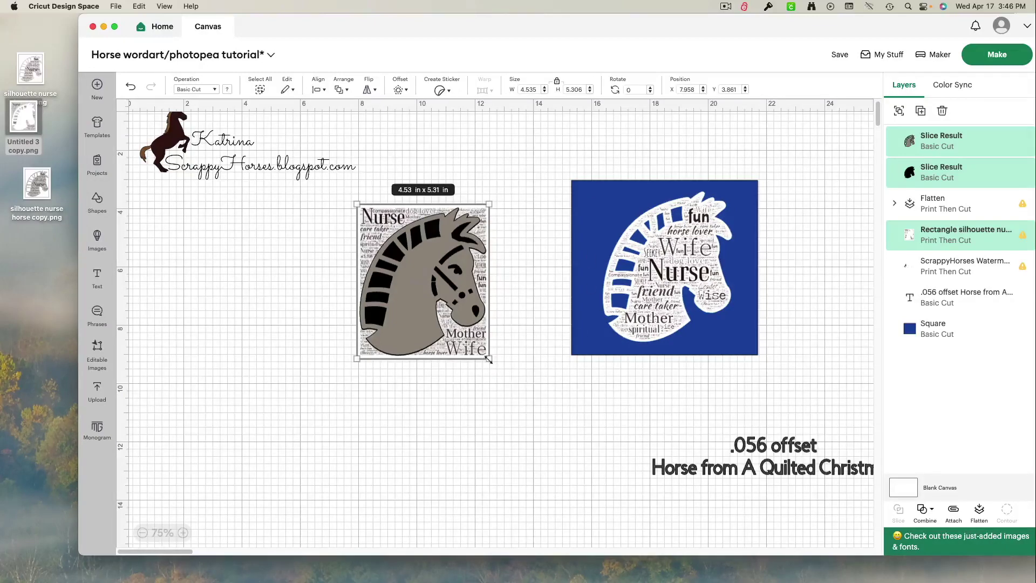
pyautogui.moveTo(488, 359); pyautogui.dragTo(544, 422)
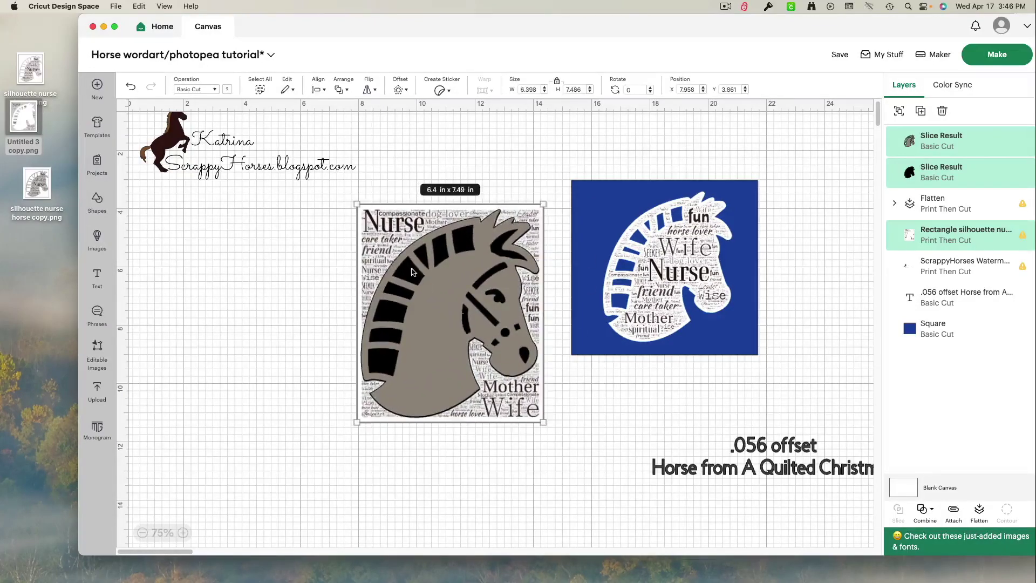
pyautogui.moveTo(453, 339); pyautogui.dragTo(400, 340)
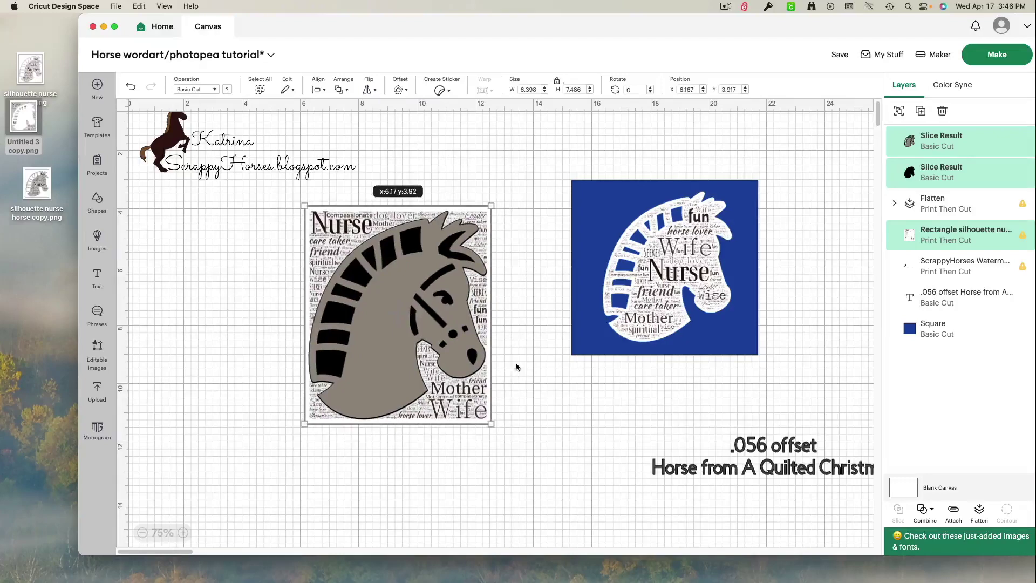
pyautogui.click(237, 327)
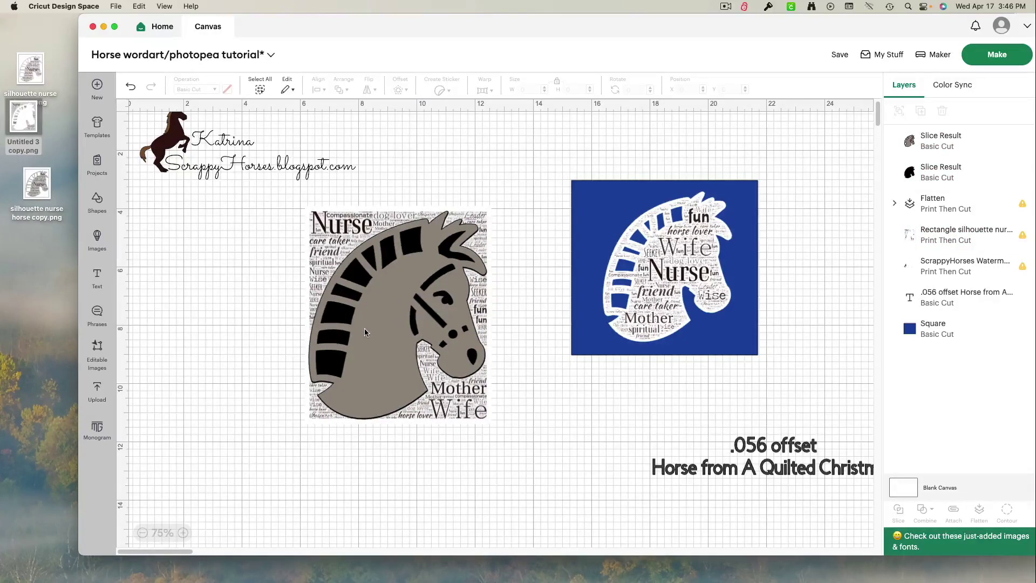
# Move the grey and black horses onto the blue square, leaving the word-art rectangle beside it
pyautogui.moveTo(373, 339); pyautogui.dragTo(521, 380)
pyautogui.moveTo(373, 358); pyautogui.dragTo(538, 422)
pyautogui.moveTo(376, 358); pyautogui.dragTo(340, 381)
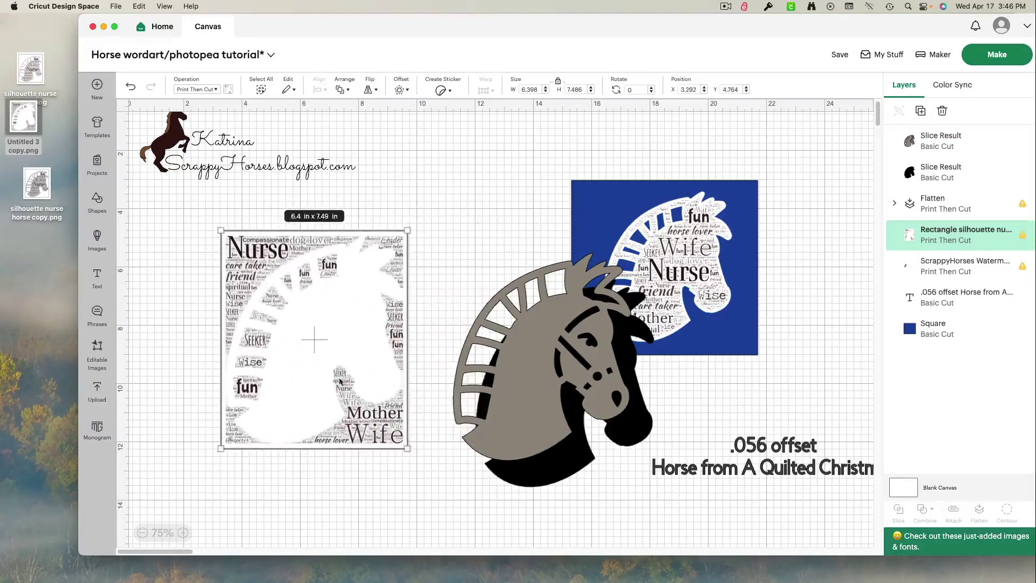
pyautogui.moveTo(475, 323); pyautogui.dragTo(628, 269)
pyautogui.moveTo(517, 351); pyautogui.dragTo(641, 287)
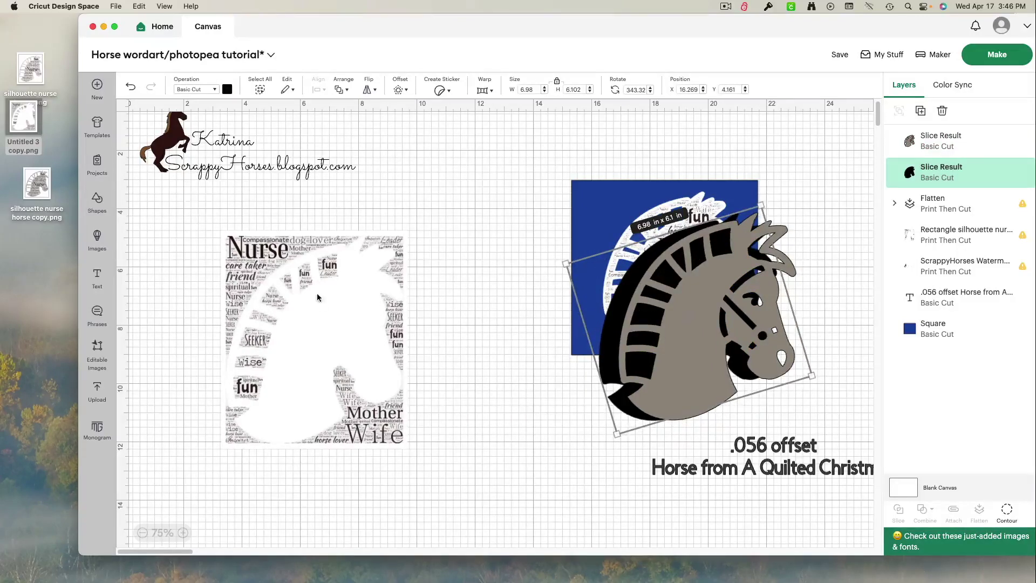
pyautogui.moveTo(318, 297); pyautogui.dragTo(334, 274)
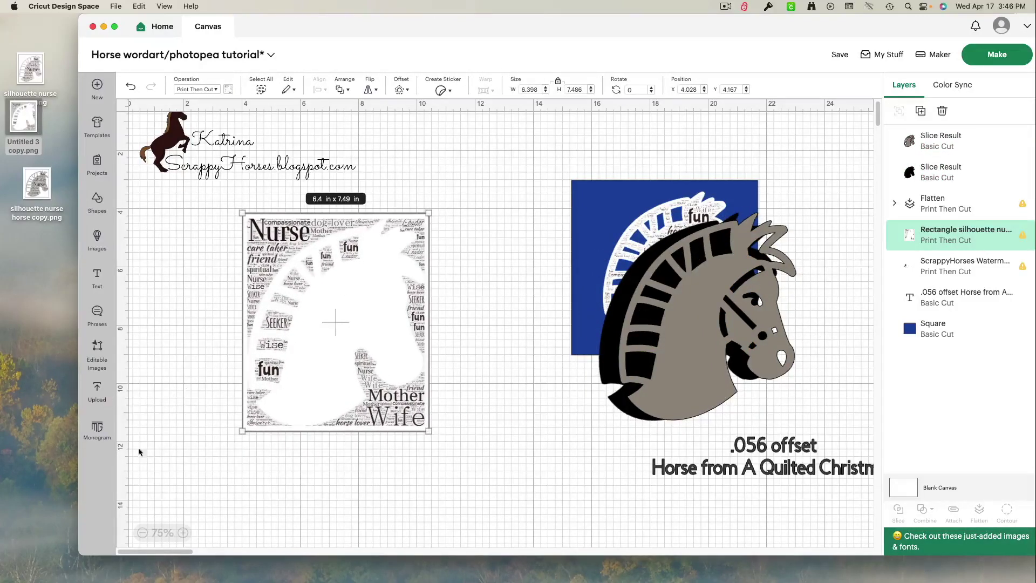
pyautogui.click(187, 533)
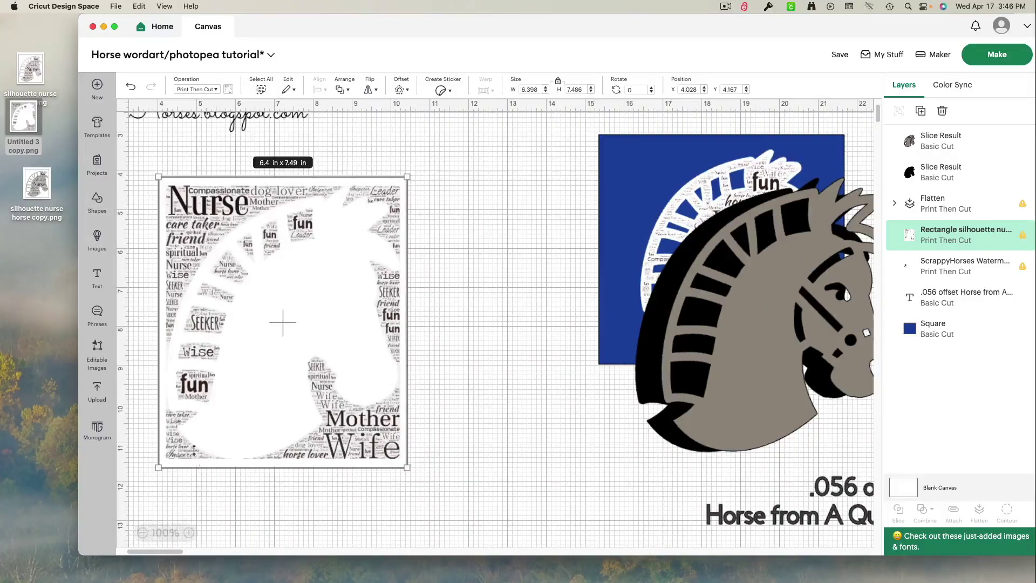
# Slice a 2 × 8.85 in bar off the word-art's side edge and delete the offcuts
pyautogui.click(96, 205)
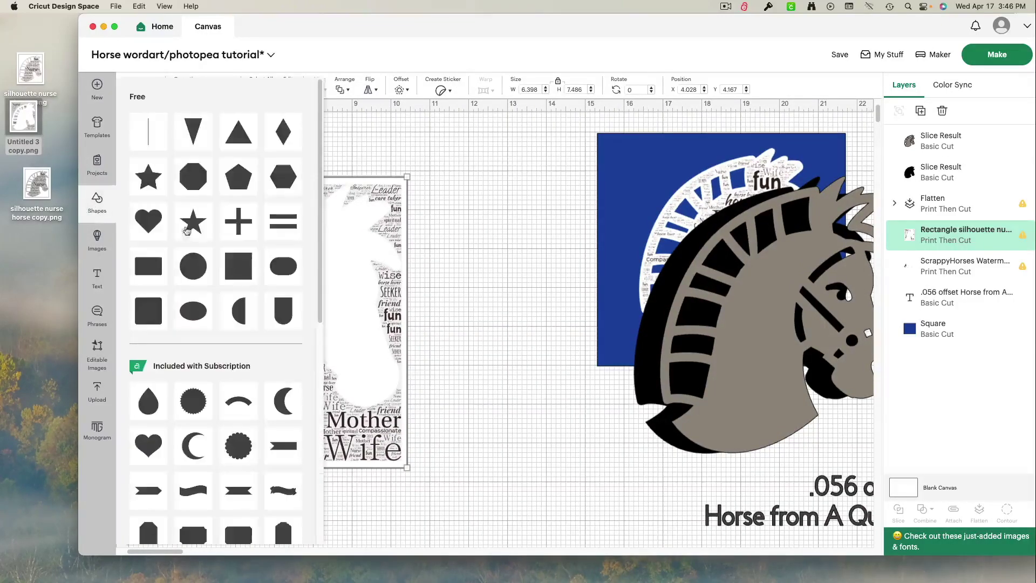
pyautogui.click(229, 267)
pyautogui.moveTo(180, 170); pyautogui.dragTo(435, 199)
pyautogui.moveTo(440, 236); pyautogui.dragTo(466, 503)
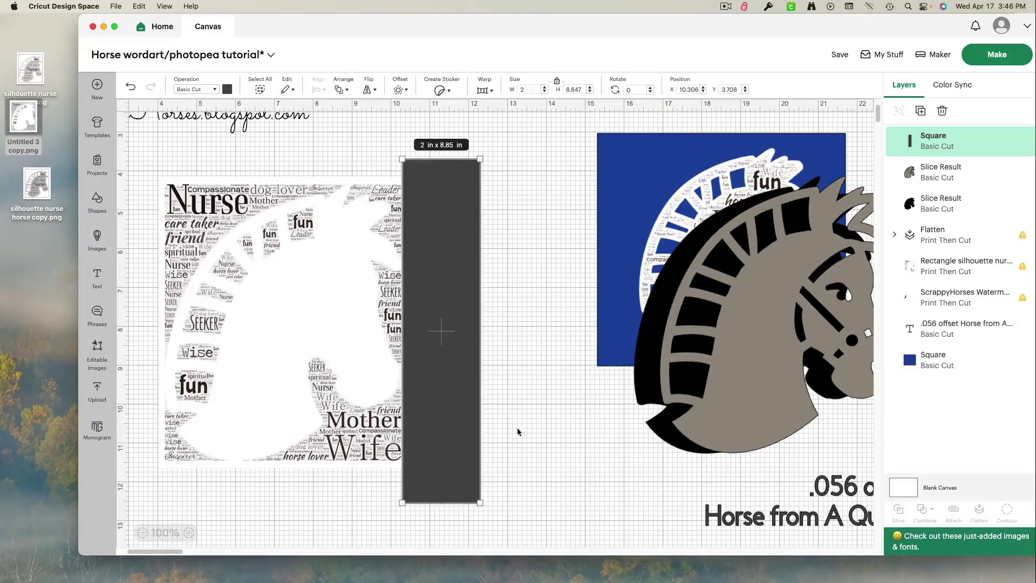
pyautogui.moveTo(522, 432); pyautogui.dragTo(405, 382)
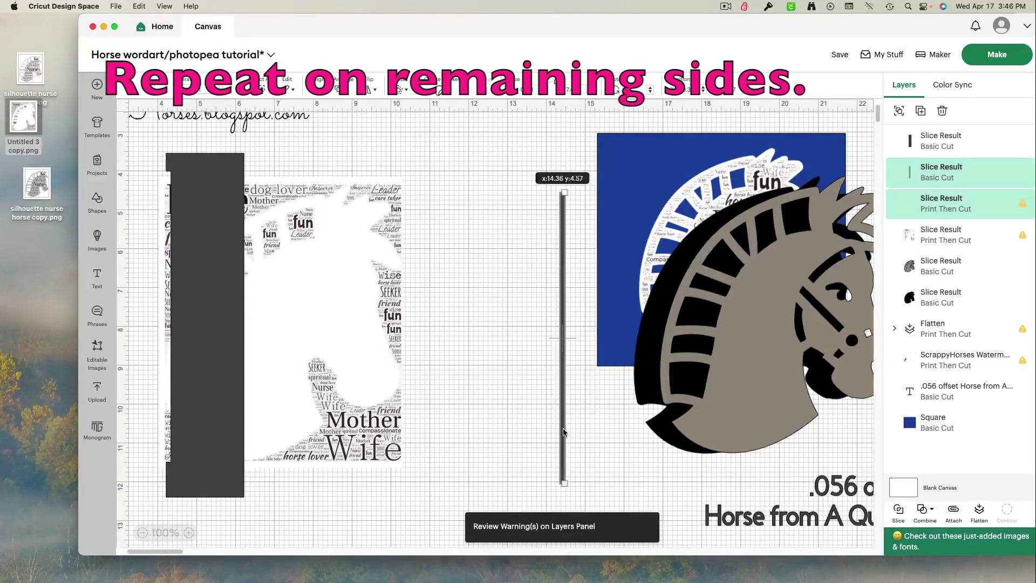
pyautogui.moveTo(363, 384); pyautogui.dragTo(415, 391)
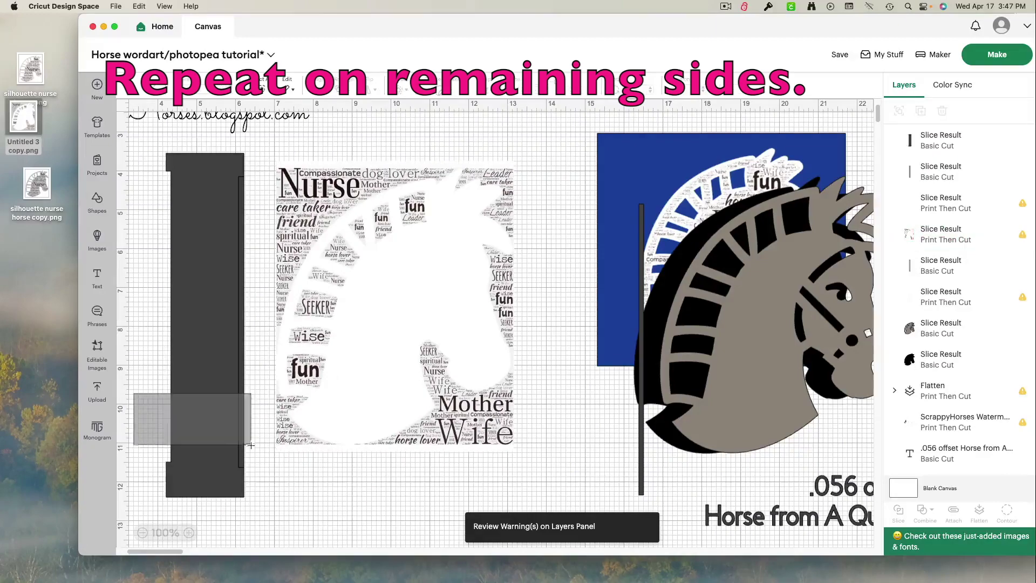
pyautogui.moveTo(390, 381); pyautogui.dragTo(419, 572)
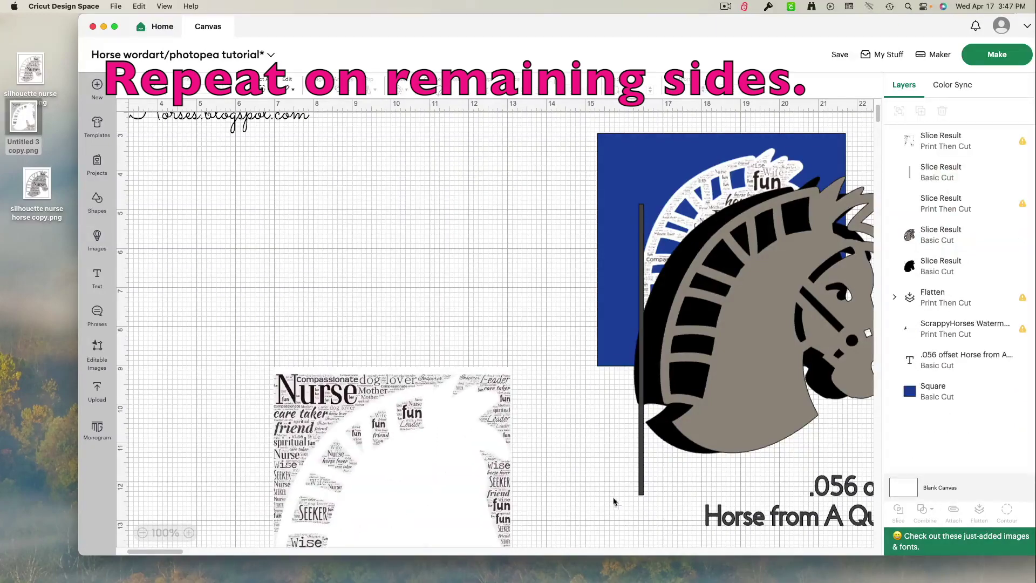
pyautogui.click(641, 485)
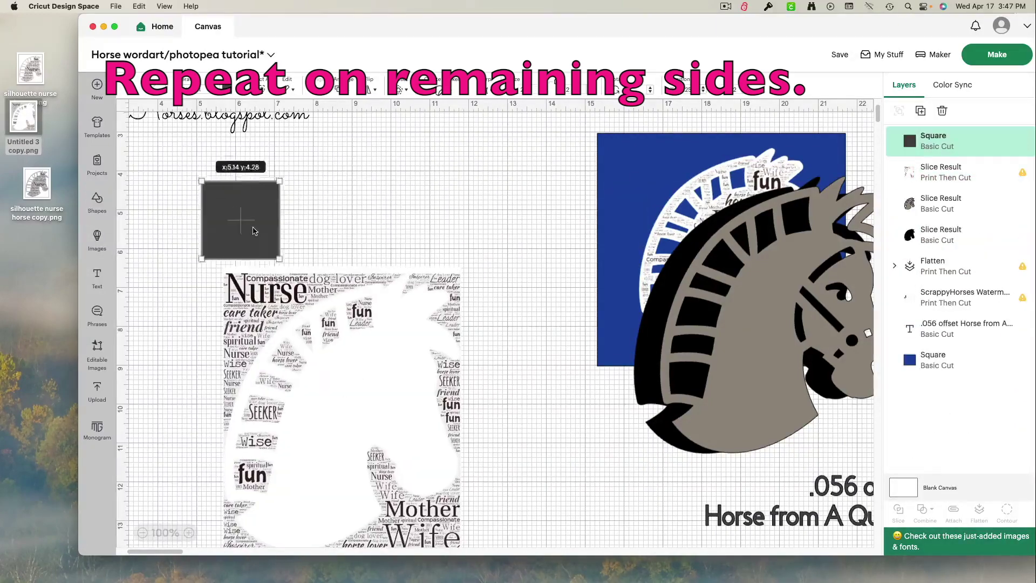
# Slice a wide bar off the word-art's top edge and move the trimmed print back into place
pyautogui.moveTo(280, 259); pyautogui.dragTo(386, 254)
pyautogui.scroll(3, 386, 243)
pyautogui.hscroll(-3, 486, 270)
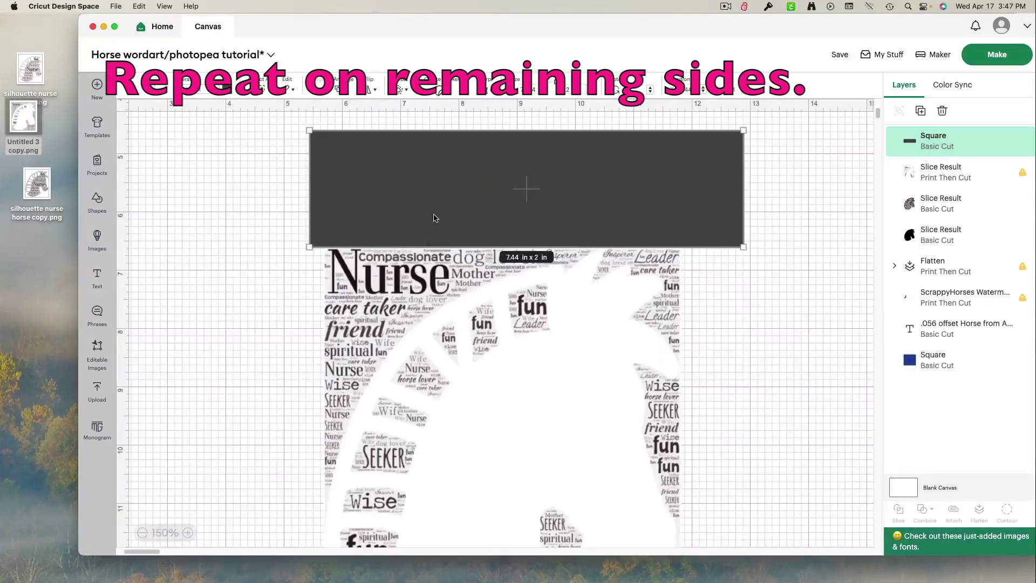
pyautogui.moveTo(792, 345); pyautogui.dragTo(648, 205)
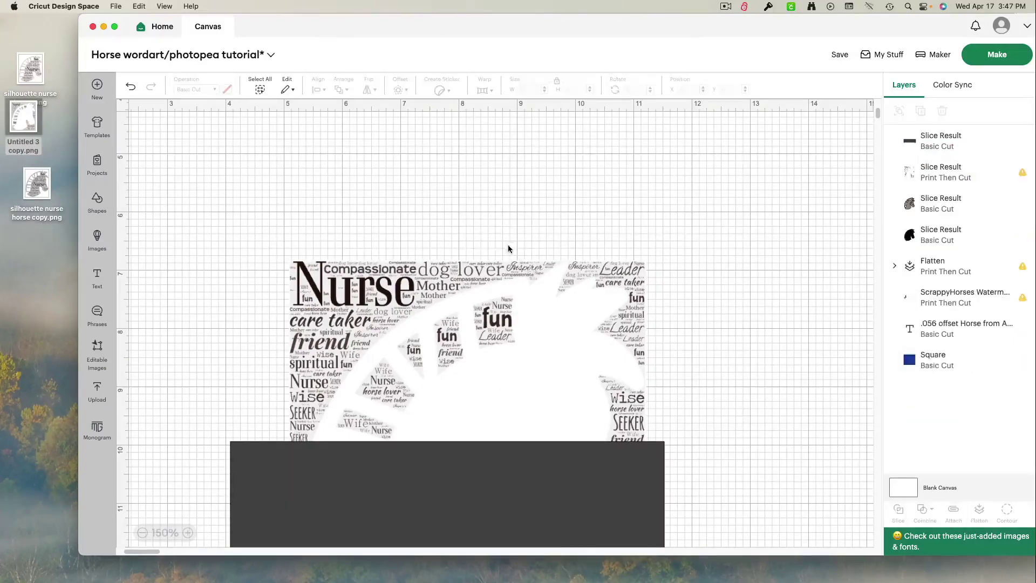
pyautogui.moveTo(485, 351); pyautogui.dragTo(474, 143)
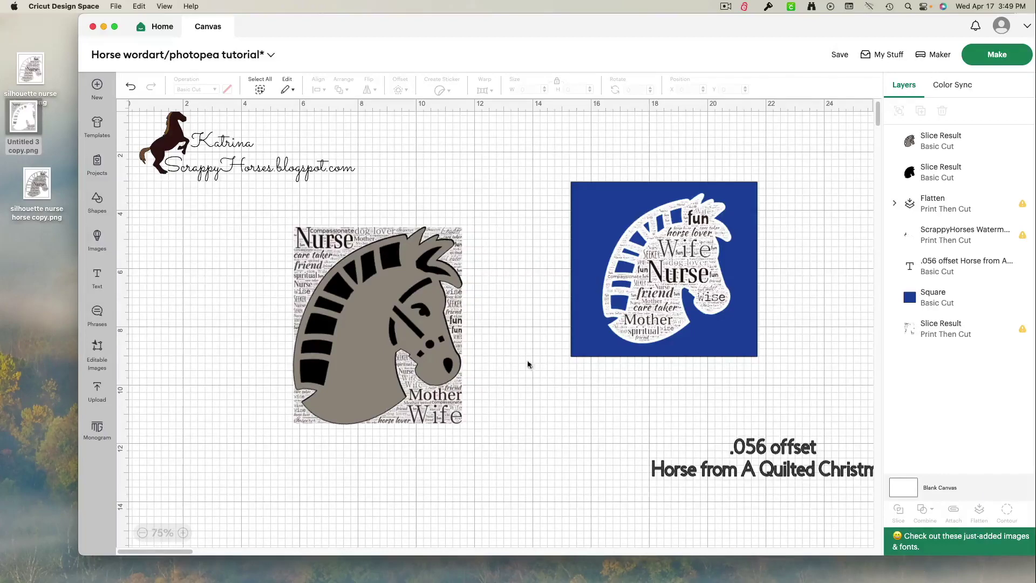
# Pull in the blue square's right side to 5.61 in, then its left side to 4.93 in
pyautogui.moveTo(584, 354)
pyautogui.mouseDown()
pyautogui.moveTo(587, 371)
pyautogui.moveTo(587, 353)
pyautogui.mouseUp()
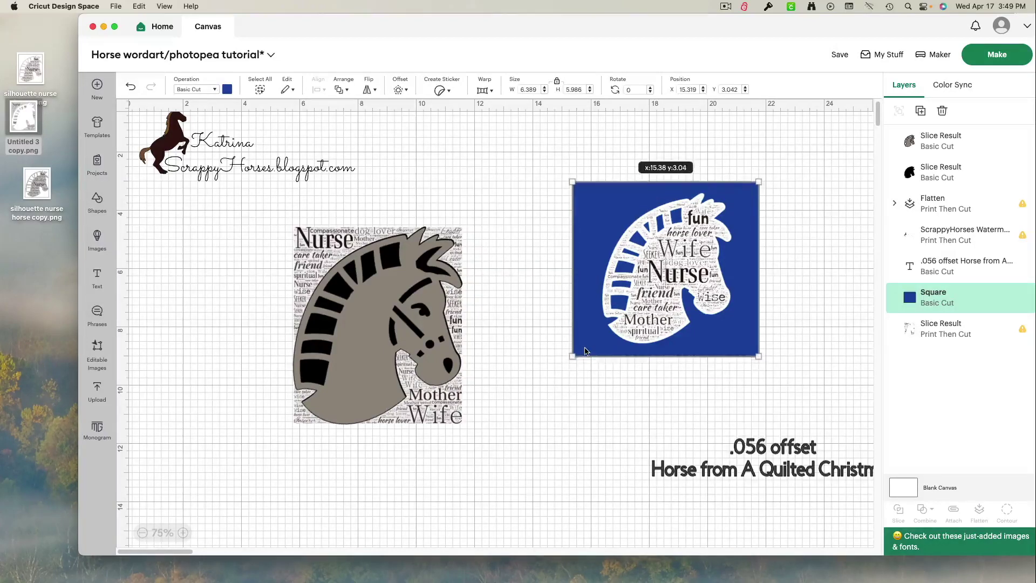
pyautogui.moveTo(760, 356); pyautogui.dragTo(736, 356)
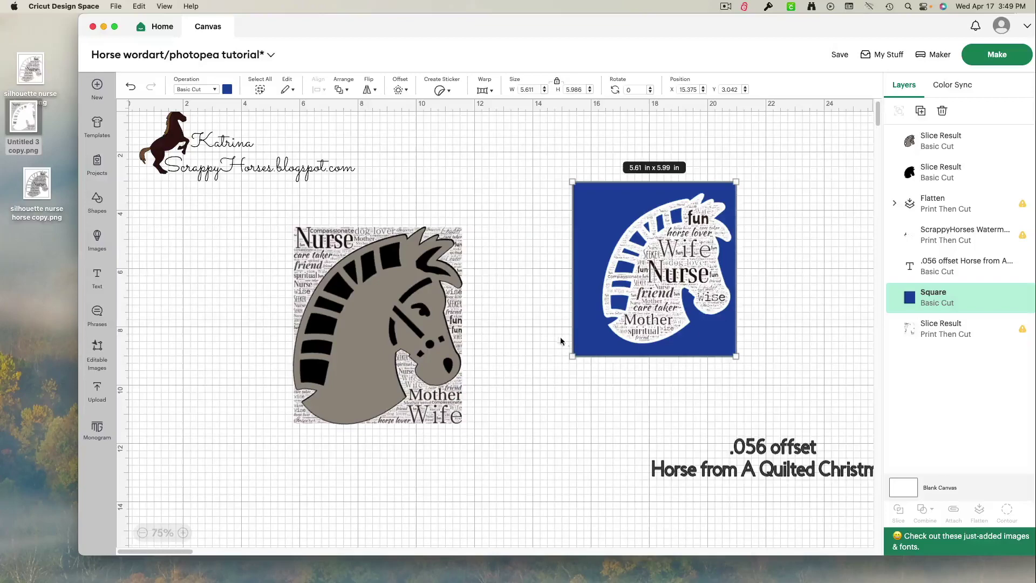
pyautogui.moveTo(570, 341); pyautogui.dragTo(592, 341)
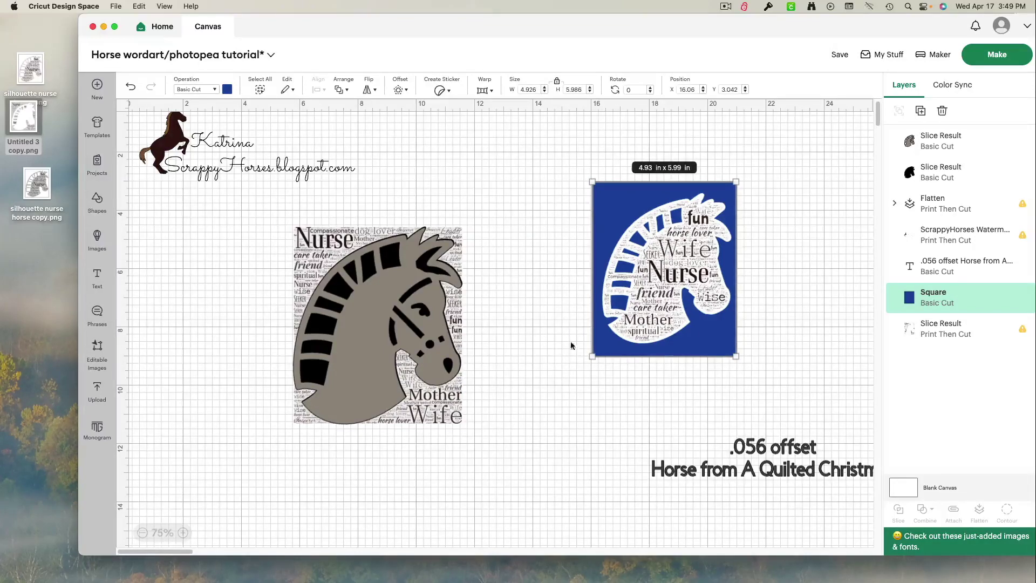